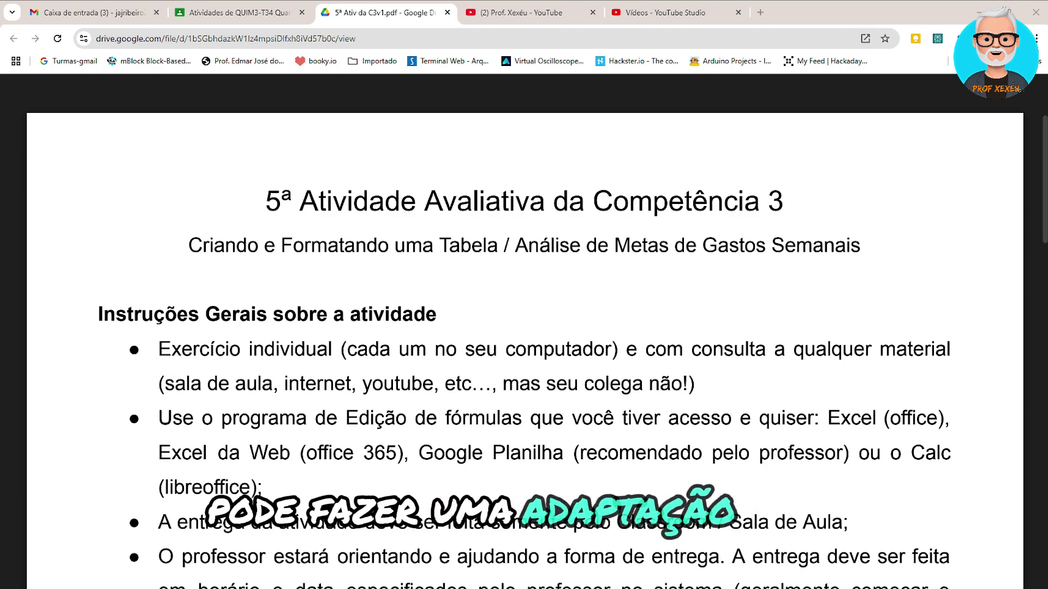
Step: Read the activity PDF from the general instructions through the Tarefa box to the suggested table structure
scroll(524, 327, down, 8)
scroll(524, 328, down, 2)
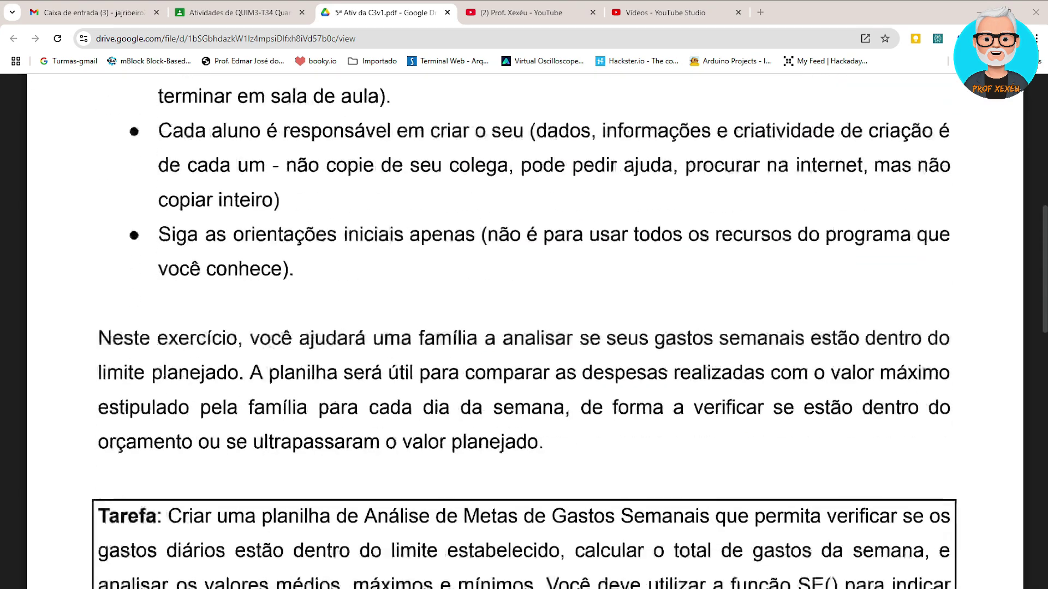
scroll(524, 328, down, 2)
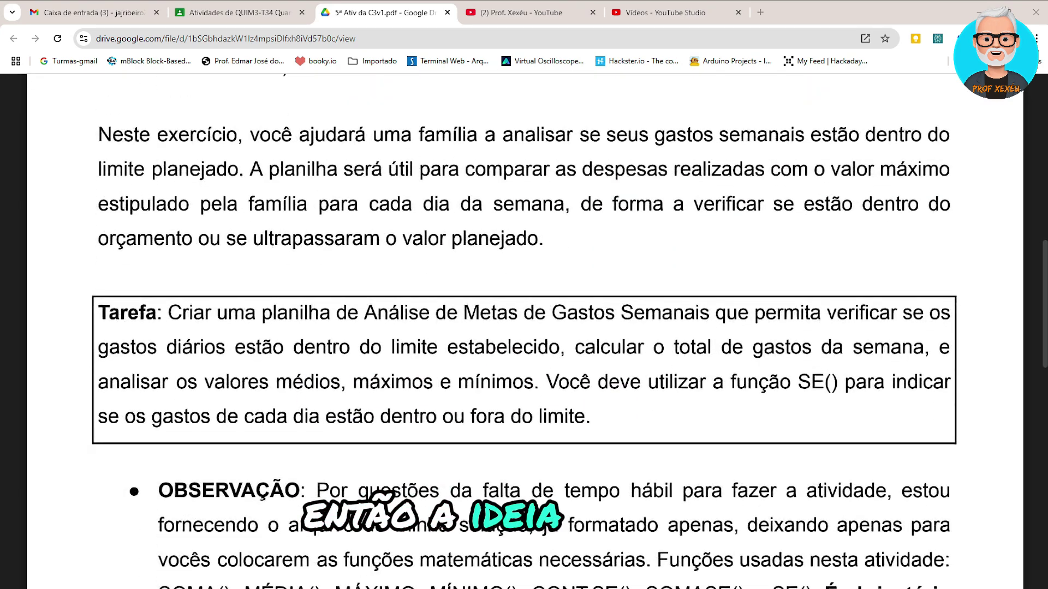
scroll(524, 328, up, 1)
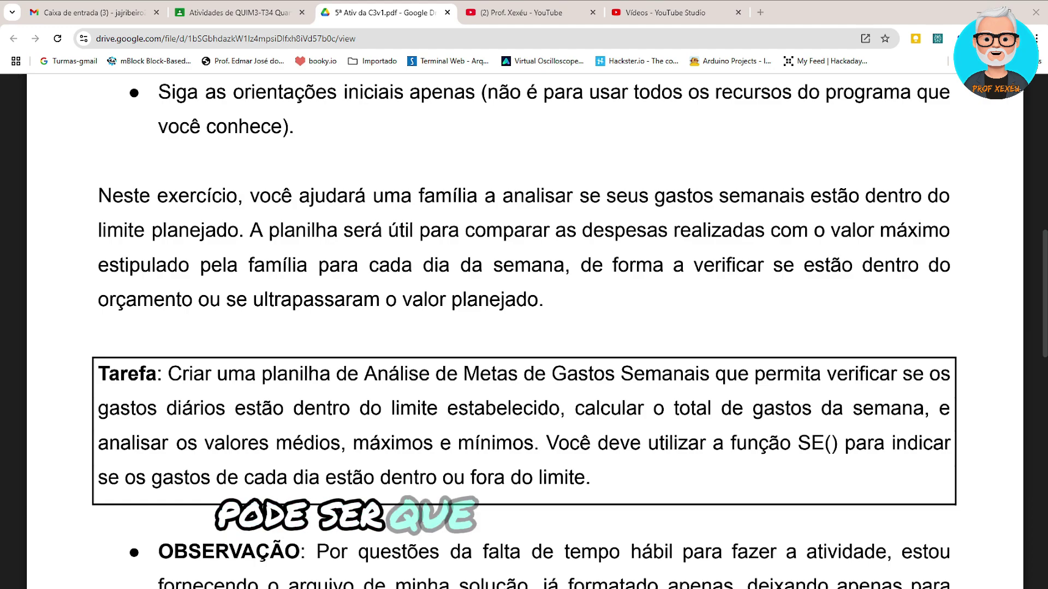
scroll(524, 327, down, 2)
scroll(523, 327, down, 3)
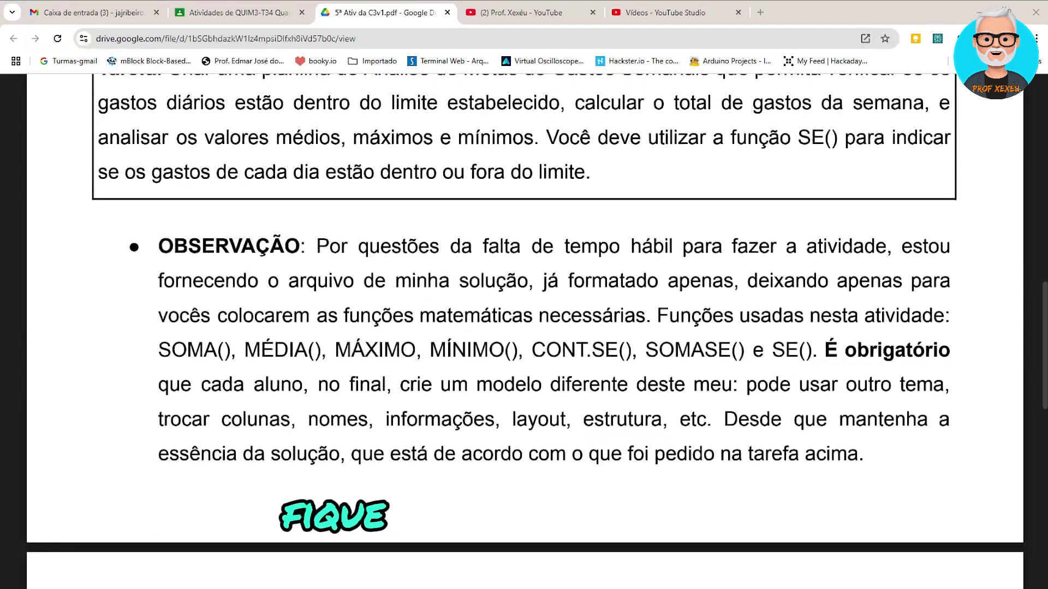
scroll(523, 327, down, 7)
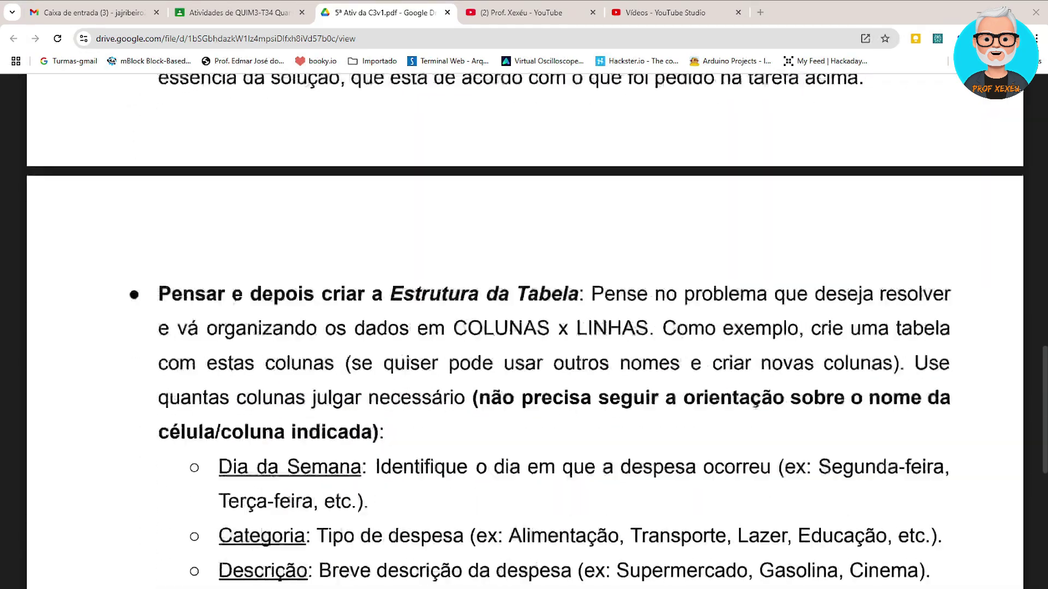
scroll(524, 328, down, 2)
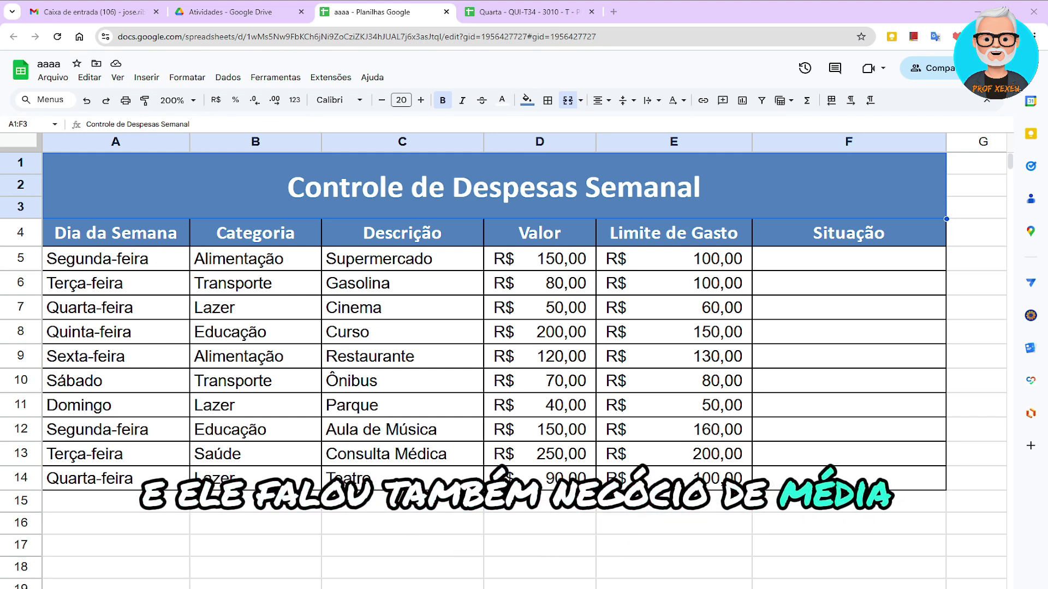
Step: Check the expense sheet against the activity PDF's Tarefa box, marking the line about average, maximum and minimum values
scroll(524, 355, right, 1)
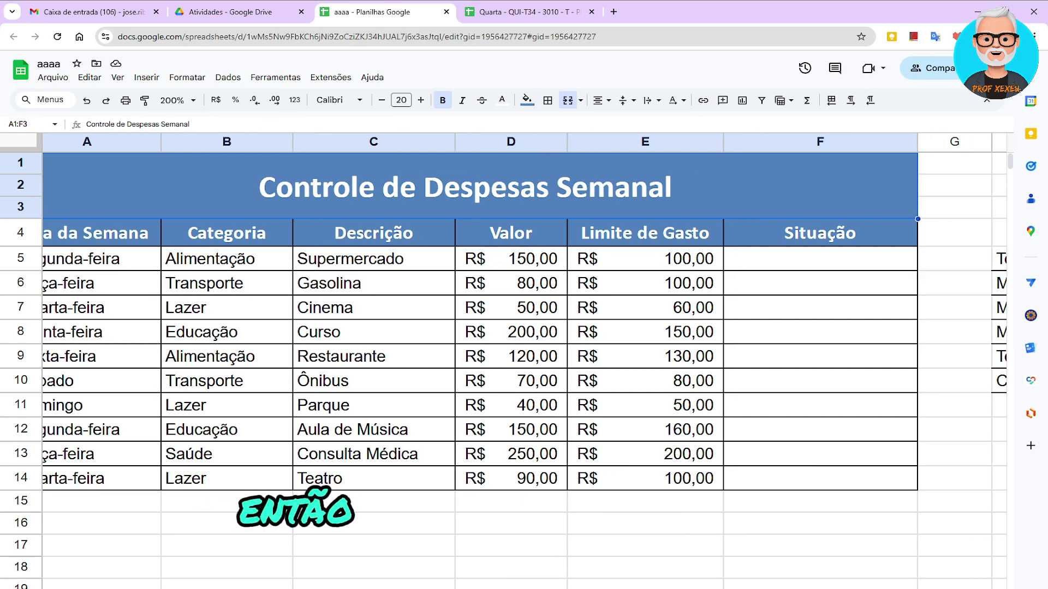
scroll(524, 355, left, 1)
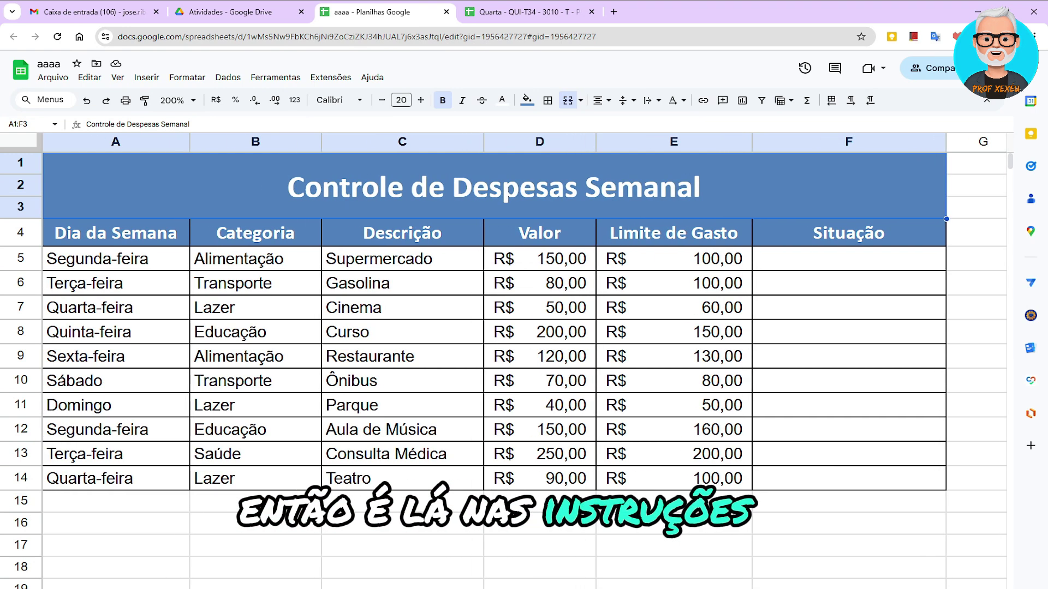
key(alt+Tab)
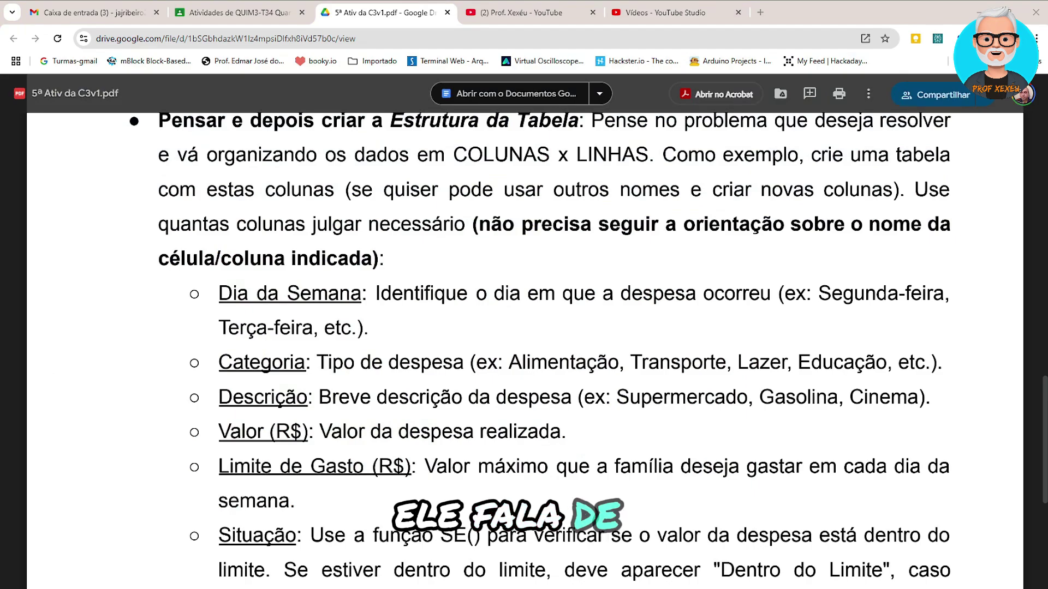
scroll(524, 349, up, 12)
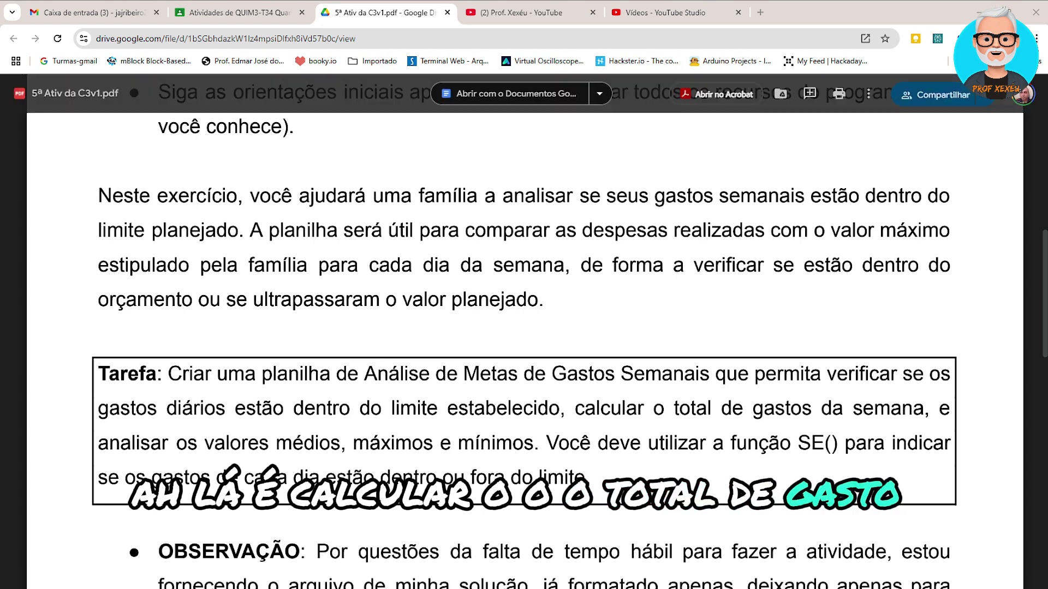
drag(176, 443, 485, 450)
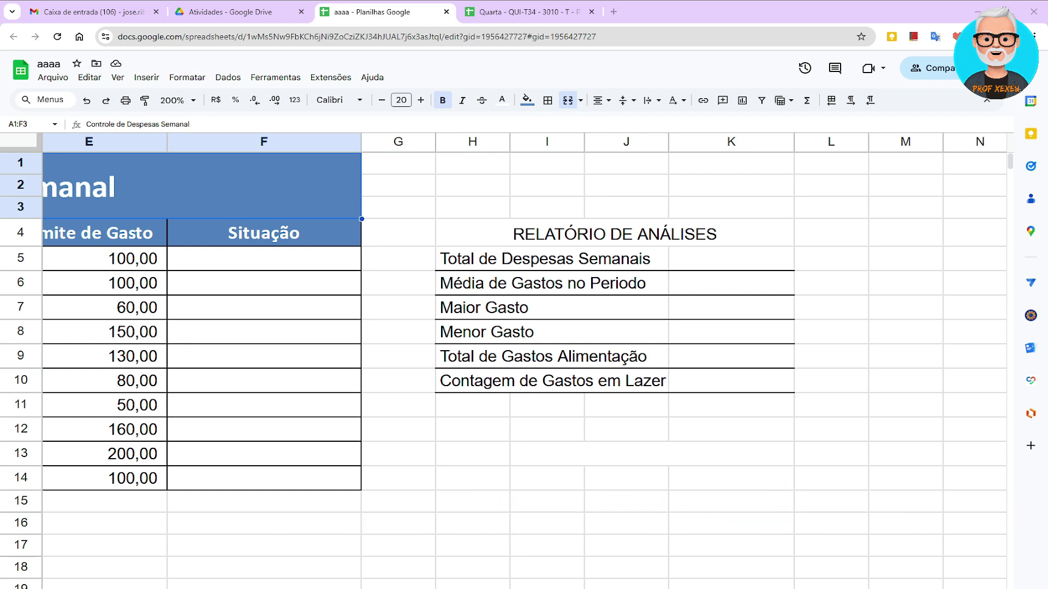
Step: Review the RELATÓRIO DE ANÁLISES items in H5:J10 of the spreadsheet alongside the weekly expense table
click(758, 267)
drag(614, 267, 605, 383)
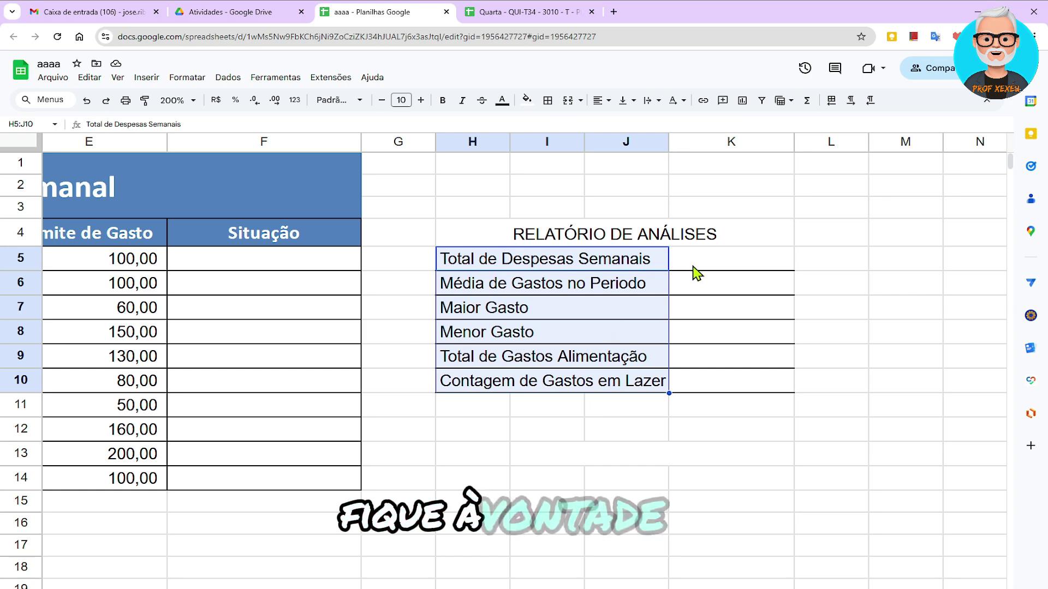
click(720, 264)
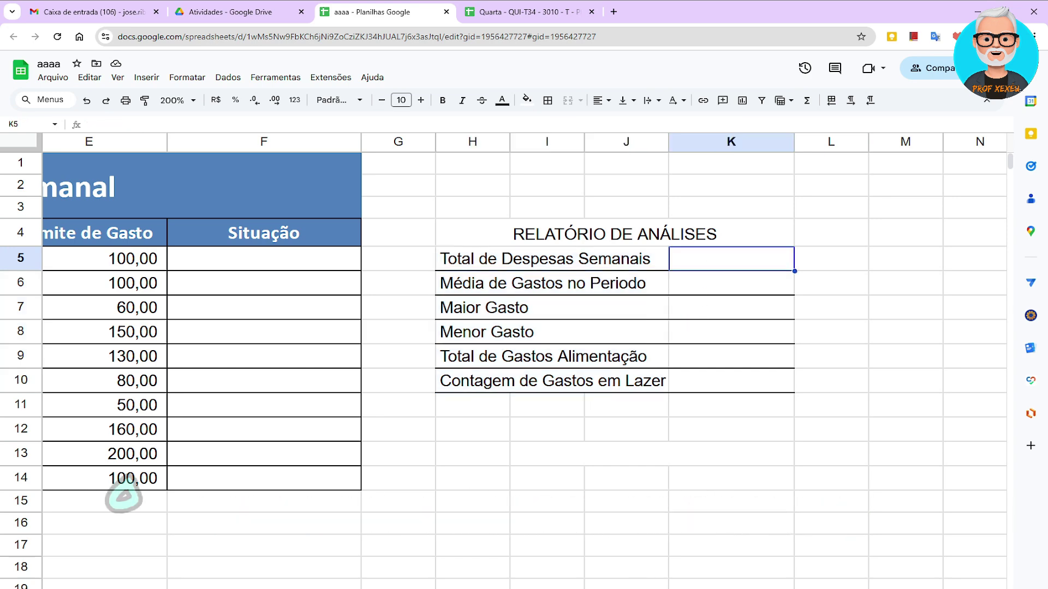
scroll(523, 327, left, 5)
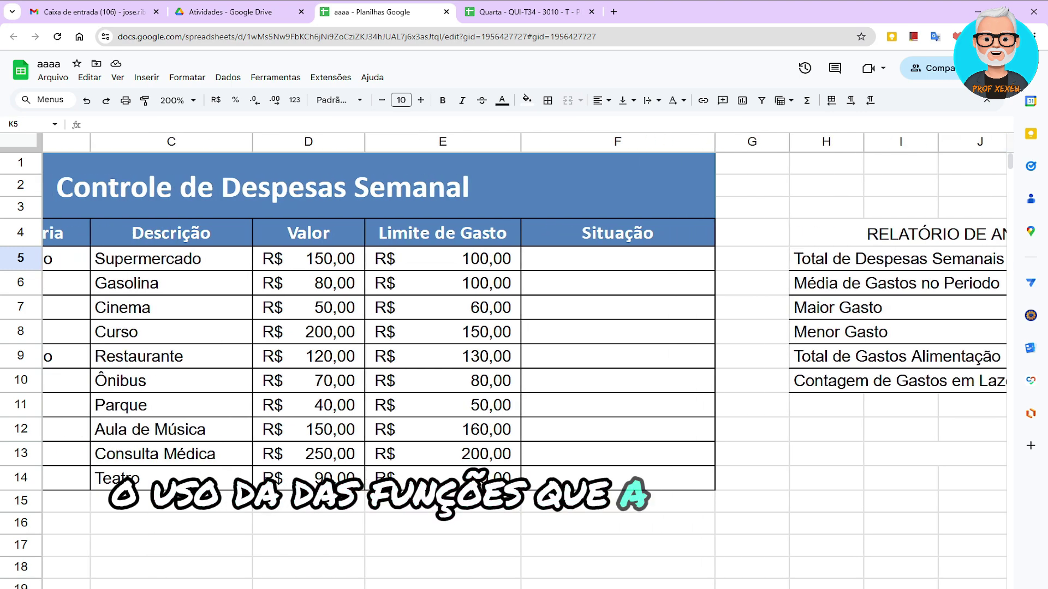
scroll(524, 360, right, 3)
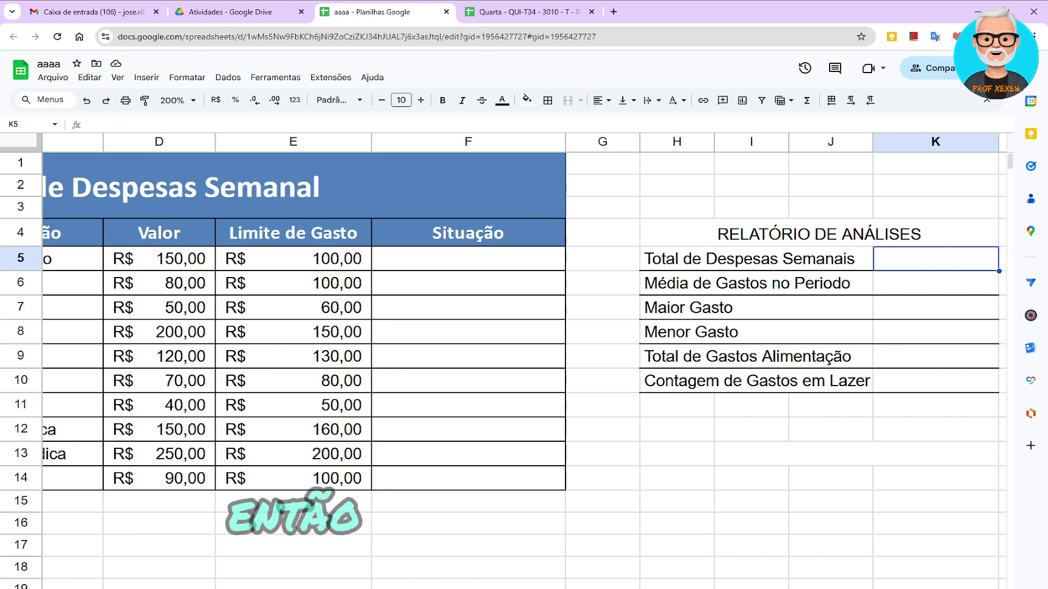
scroll(523, 360, right, 1)
scroll(524, 327, left, 5)
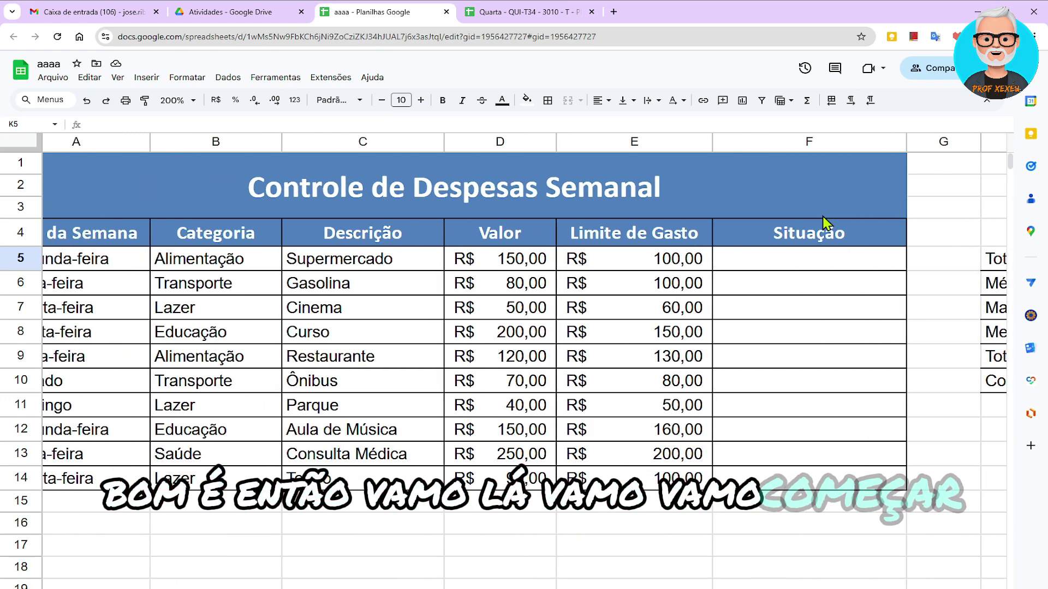
Step: Start an SE formula in F5 under Situação with the logical test D5>E5
click(816, 267)
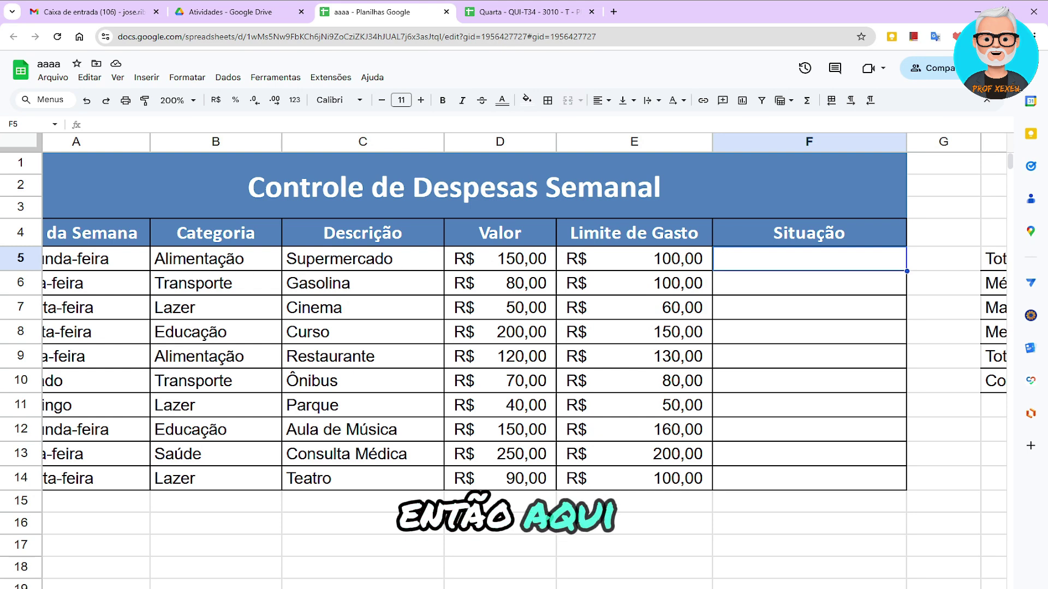
scroll(524, 360, right, 4)
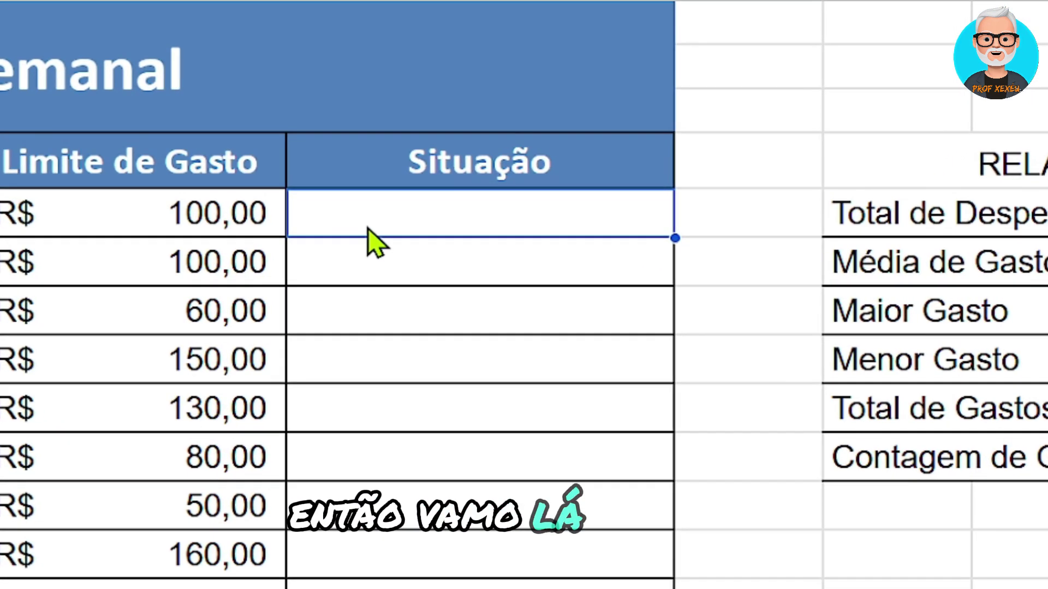
text(=se)
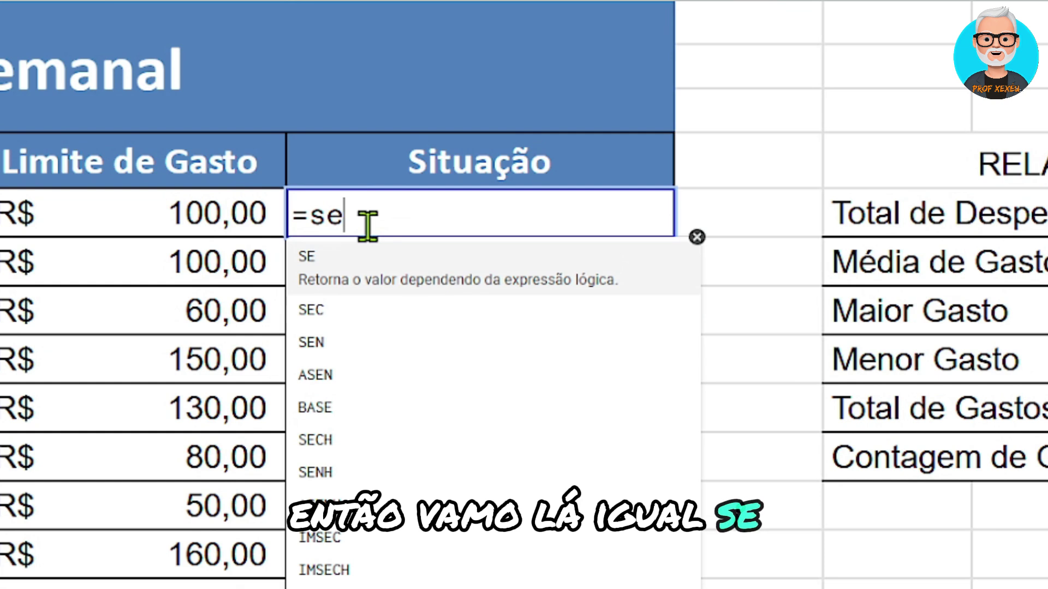
key(BackSpace)
key(BackSpace)
text(SE)
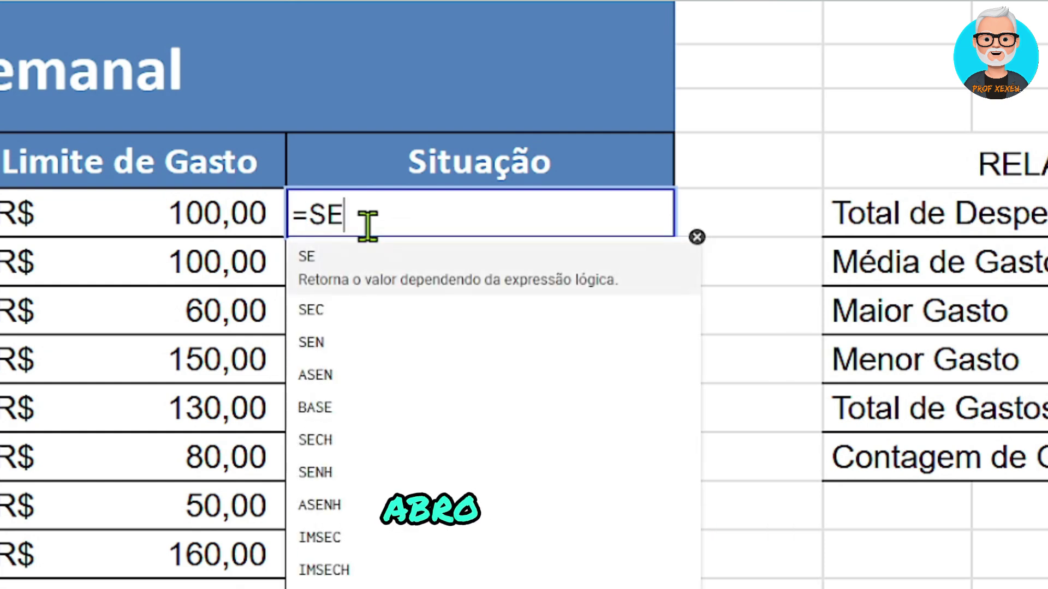
text(()
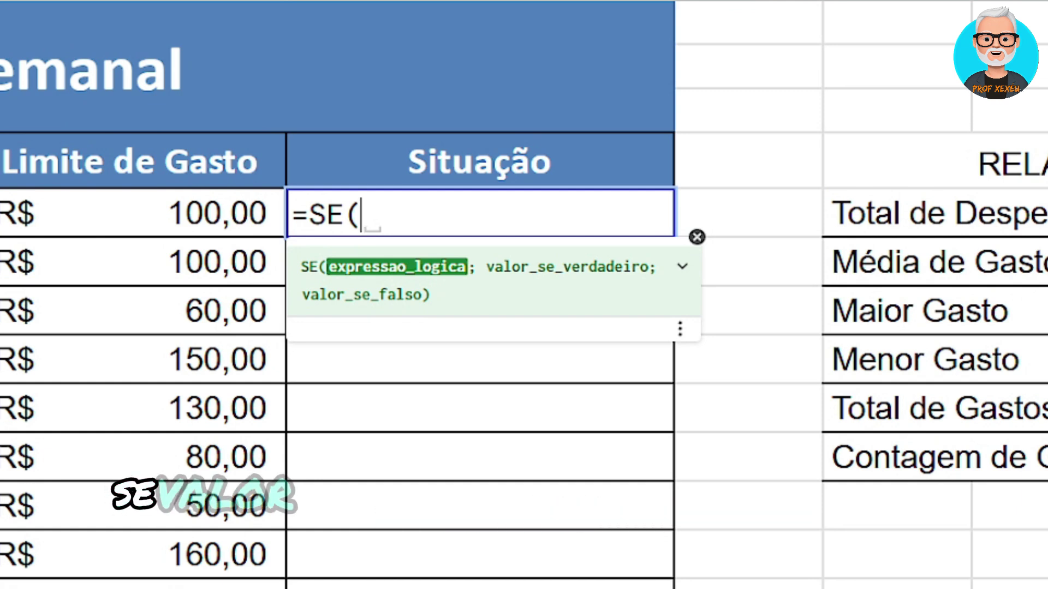
text(D5)
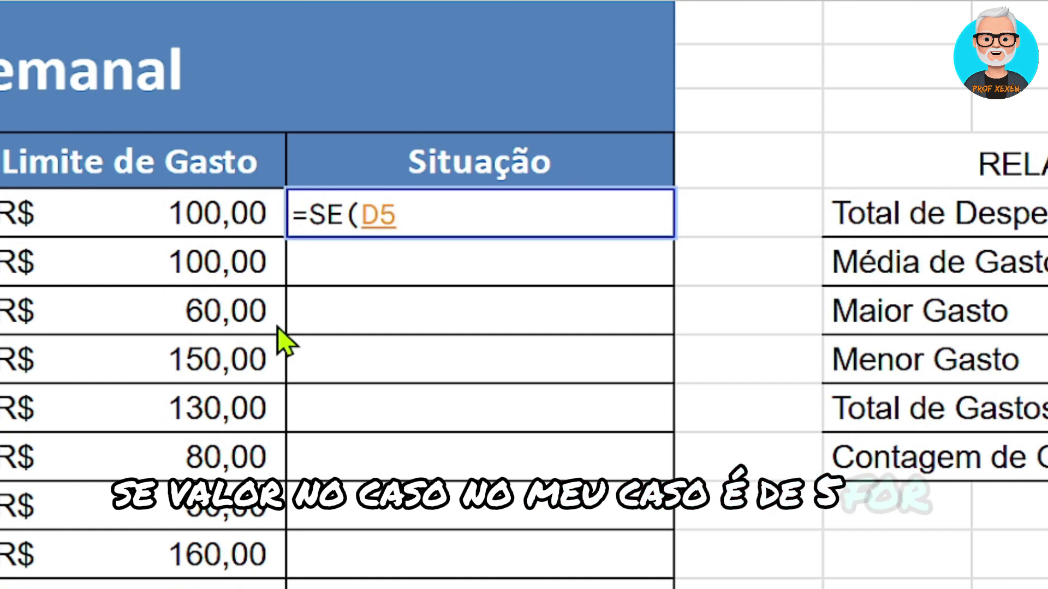
text(>)
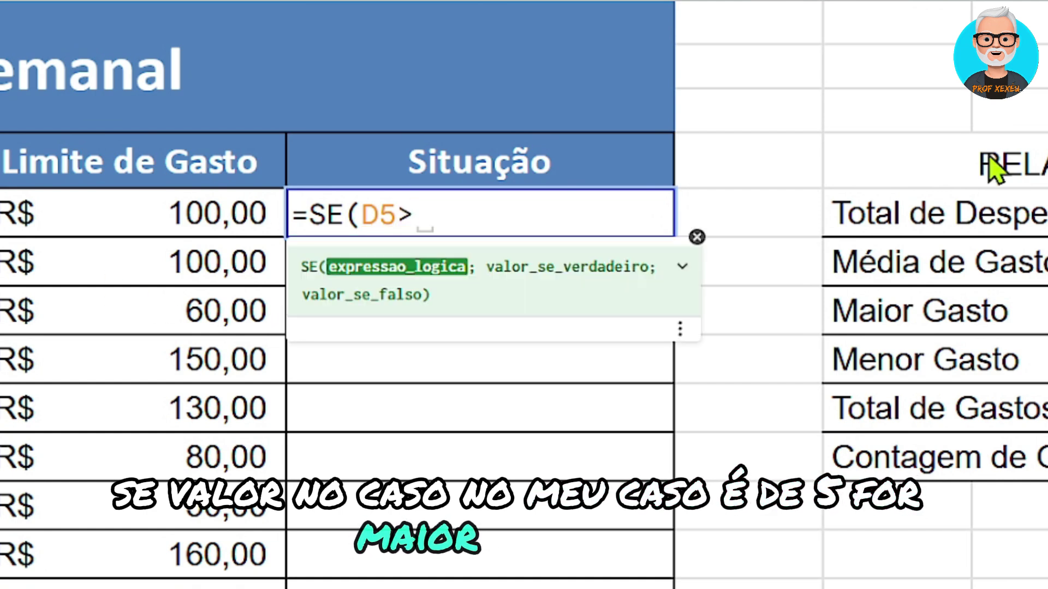
click(180, 223)
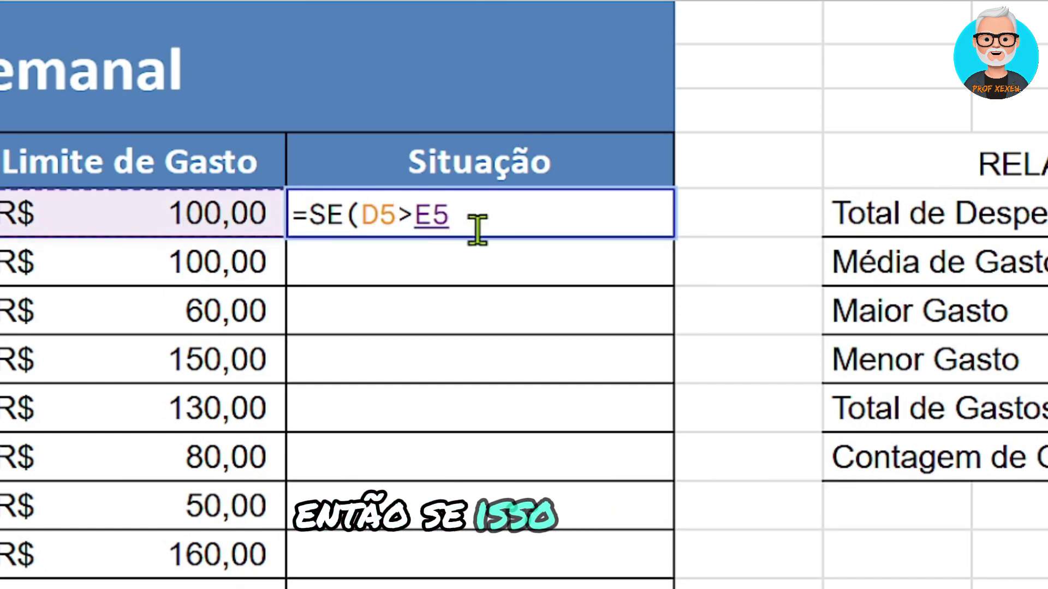
Step: Add "Acima do Limite" as the value-if-true argument of the SE formula in F5
text(;)
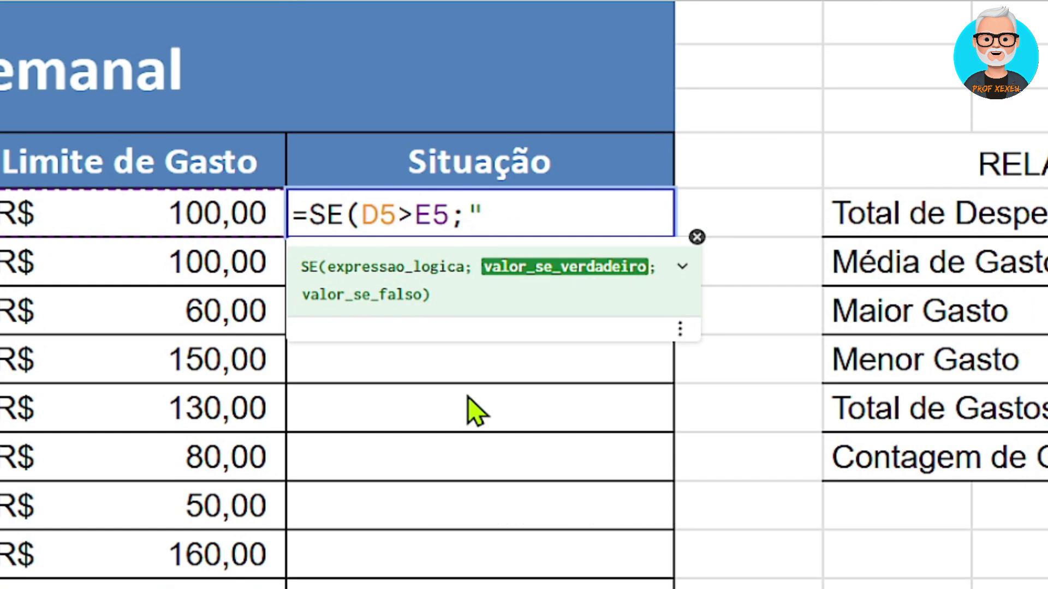
text(aCI)
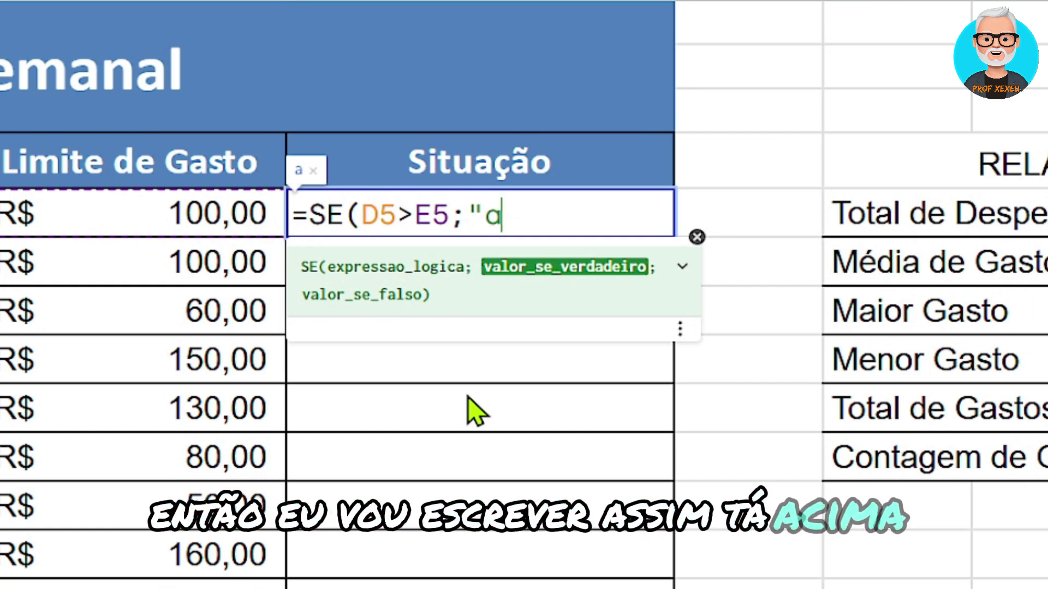
key(BackSpace)
key(BackSpace)
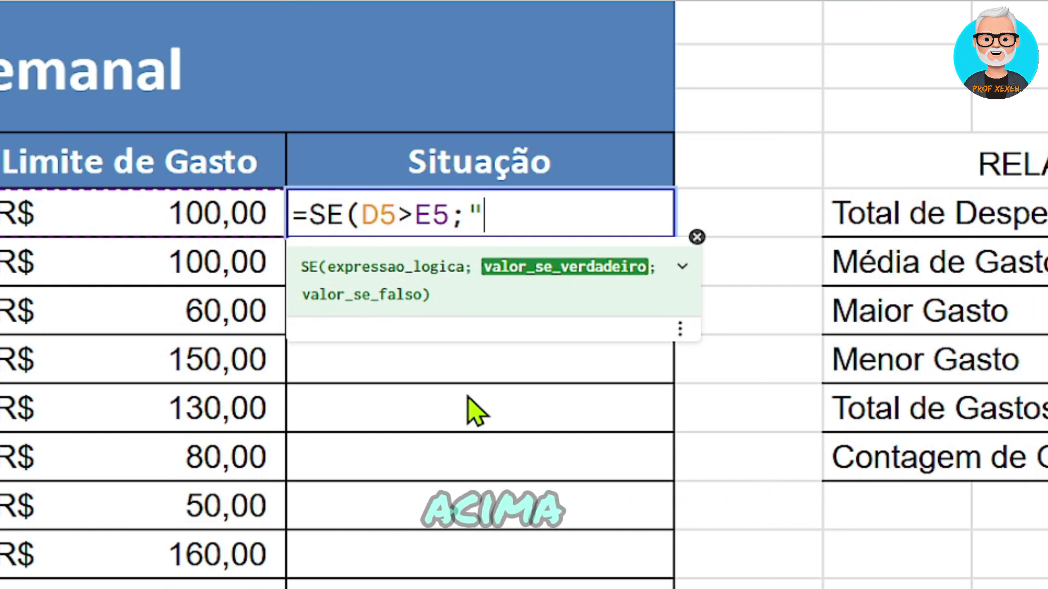
text(A)
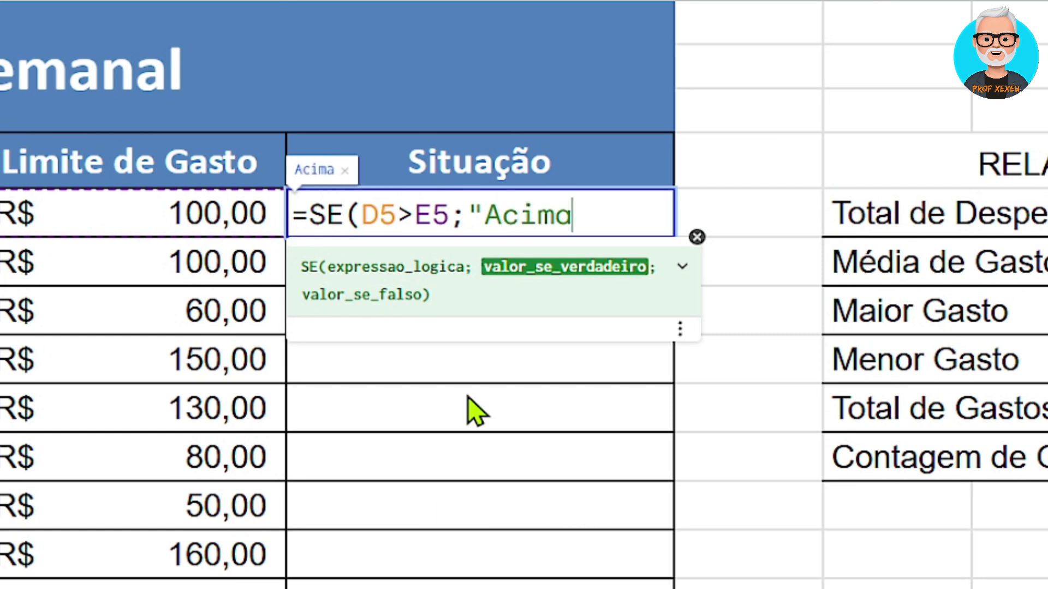
text(cima )
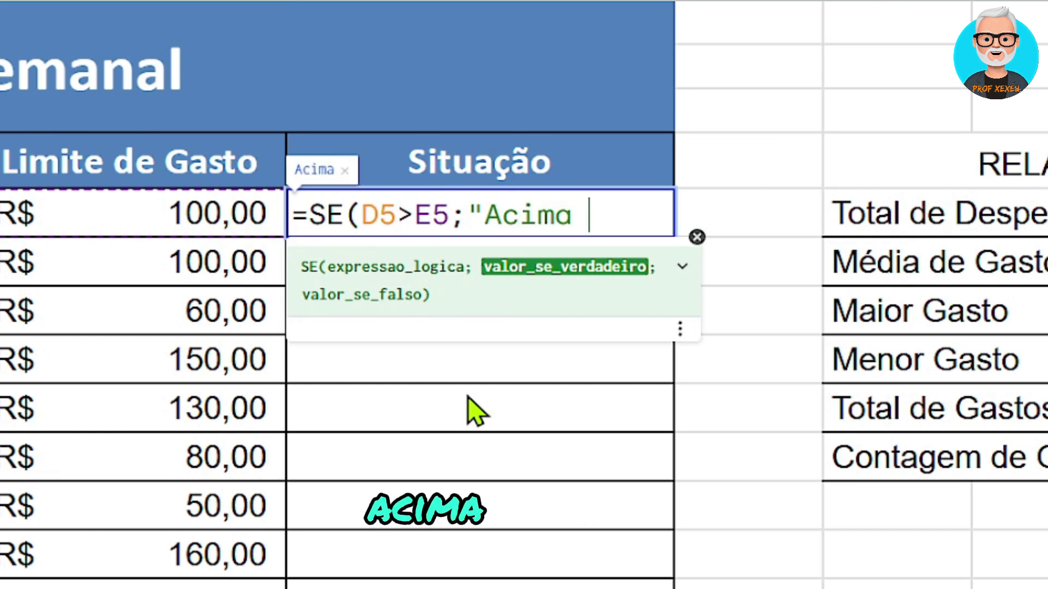
text(do Lim)
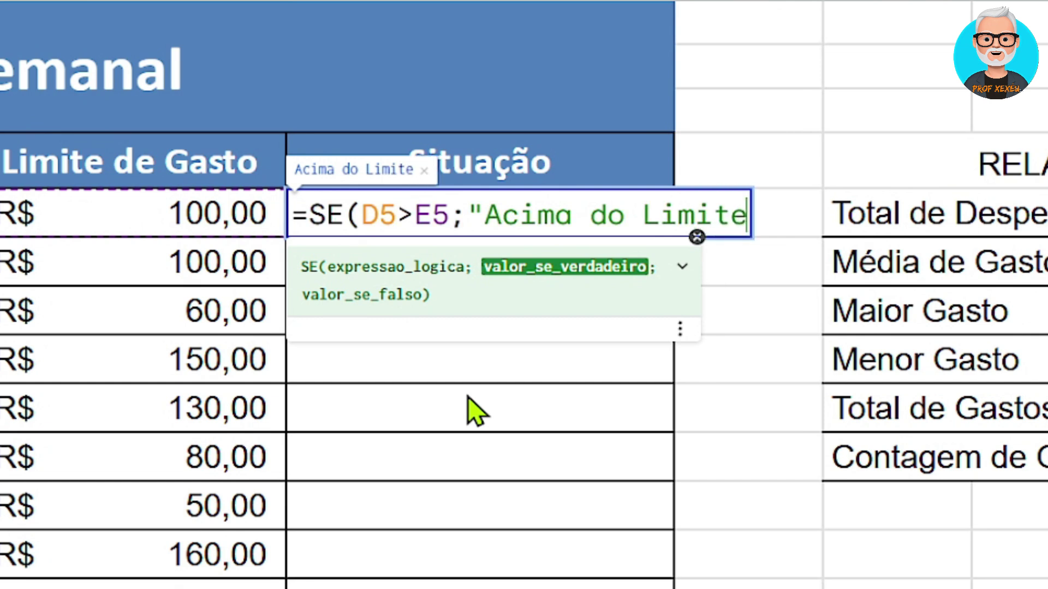
text(ite)
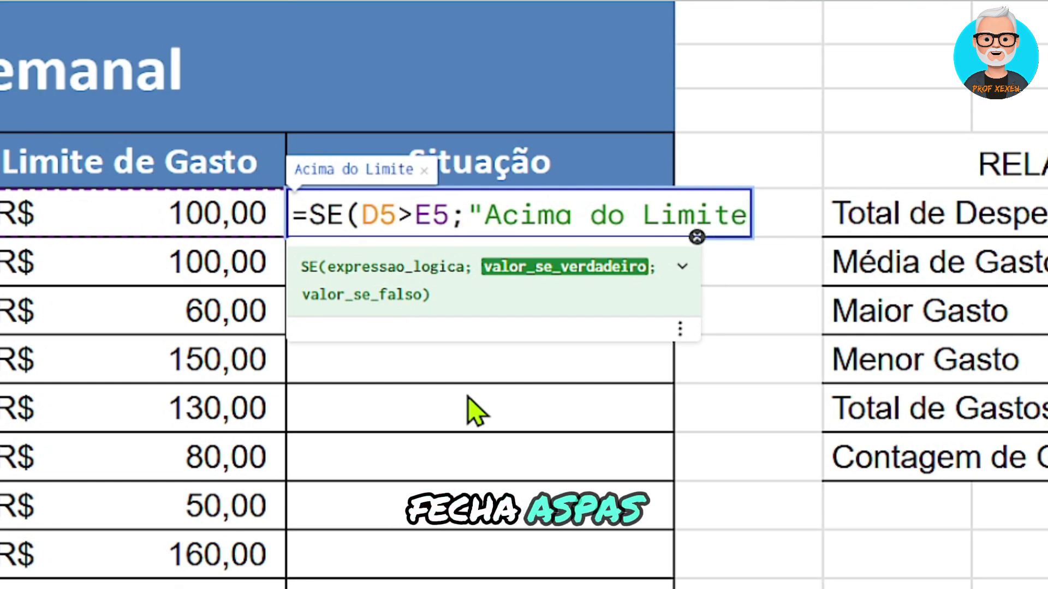
text(";)
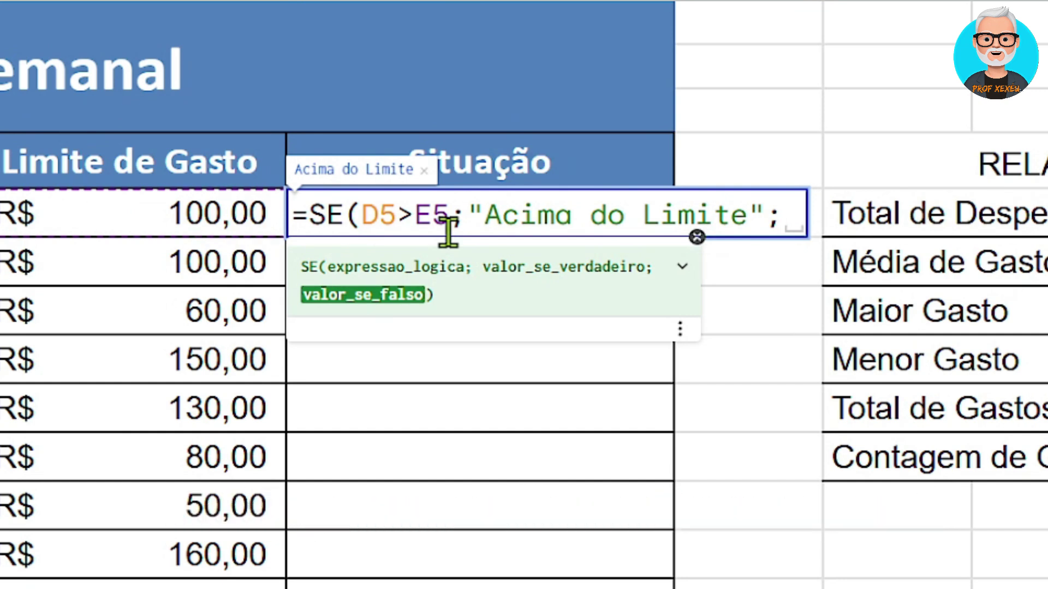
Step: Complete the SE formula in F5 with "Abaixo do Limite" as the value-if-false argument and decline the suggested autofill
text(")
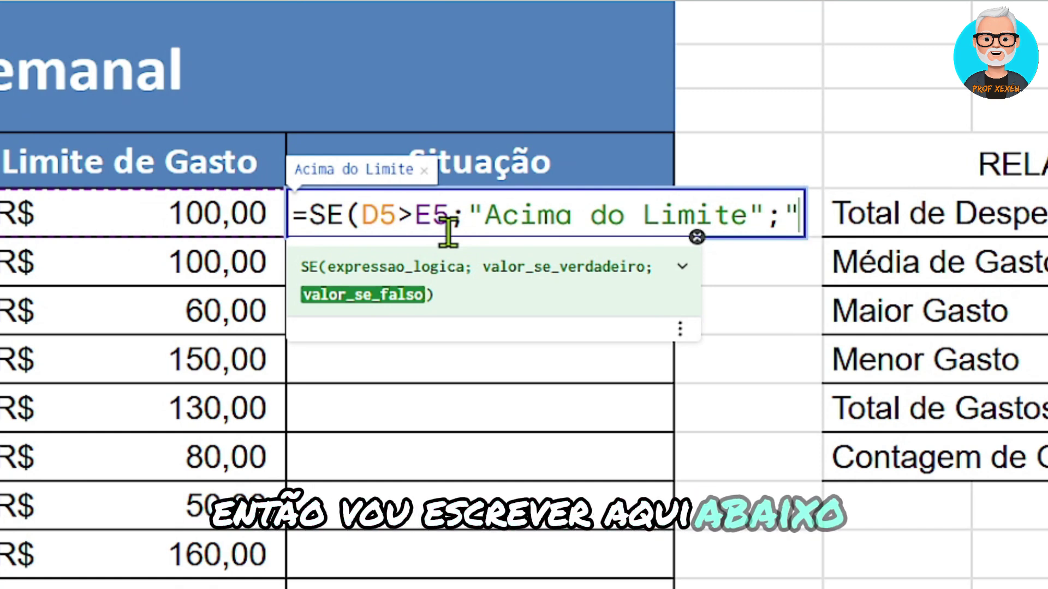
text(Abaix)
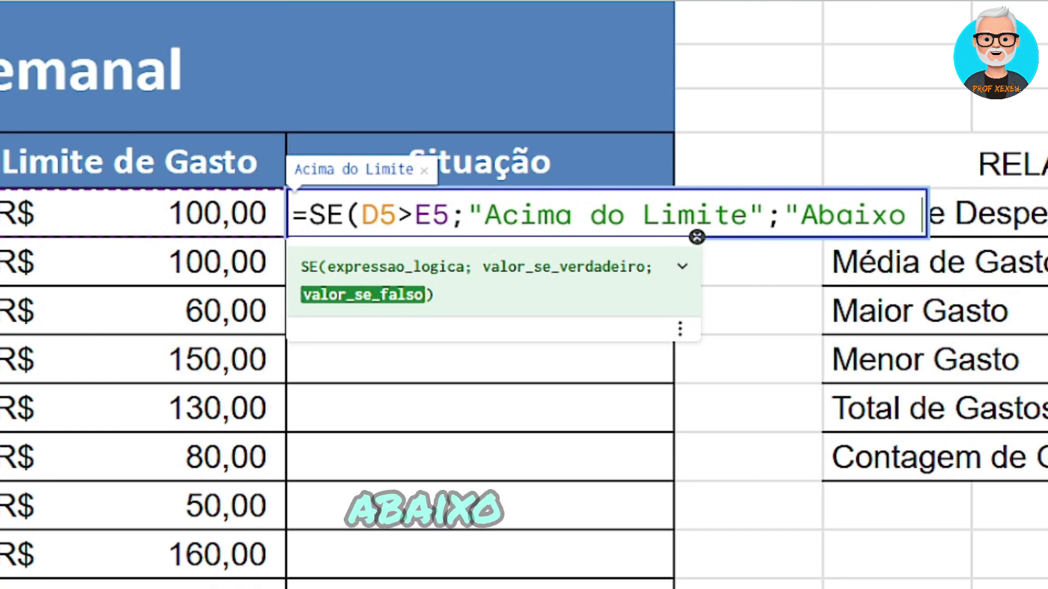
text(o )
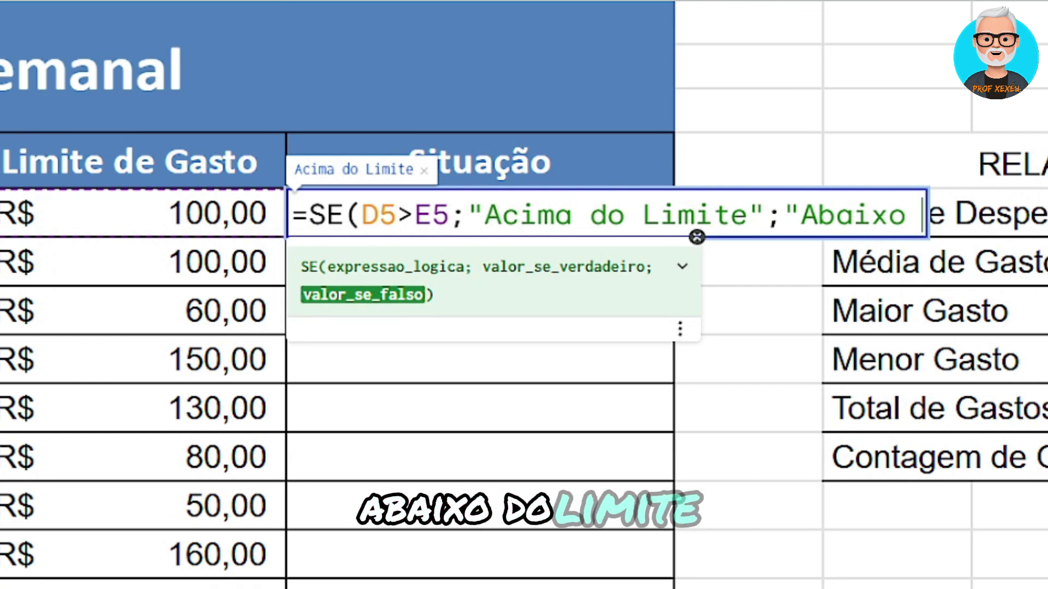
text(do Limi)
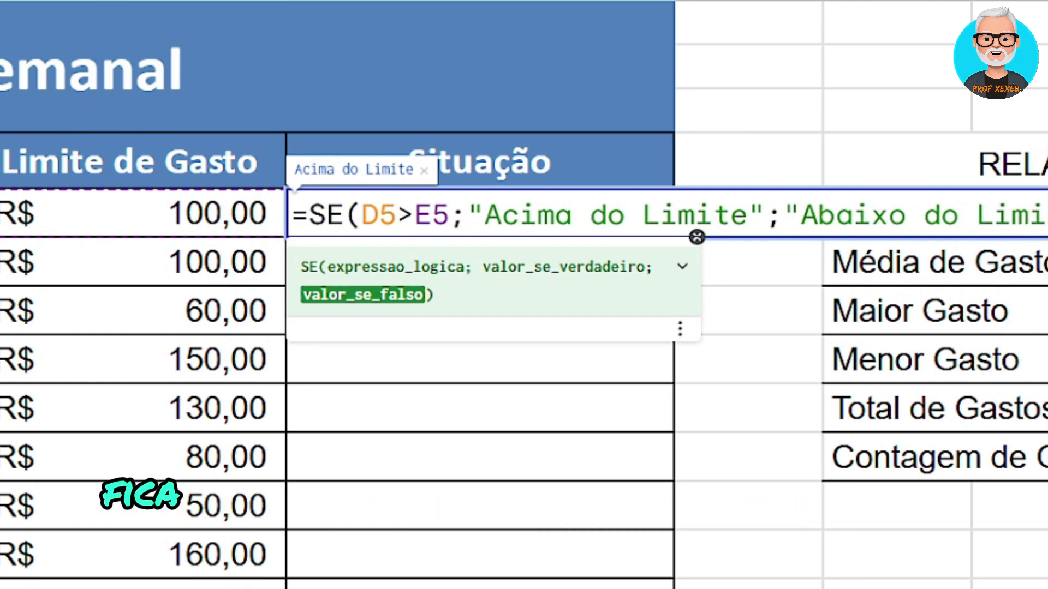
text(te"))
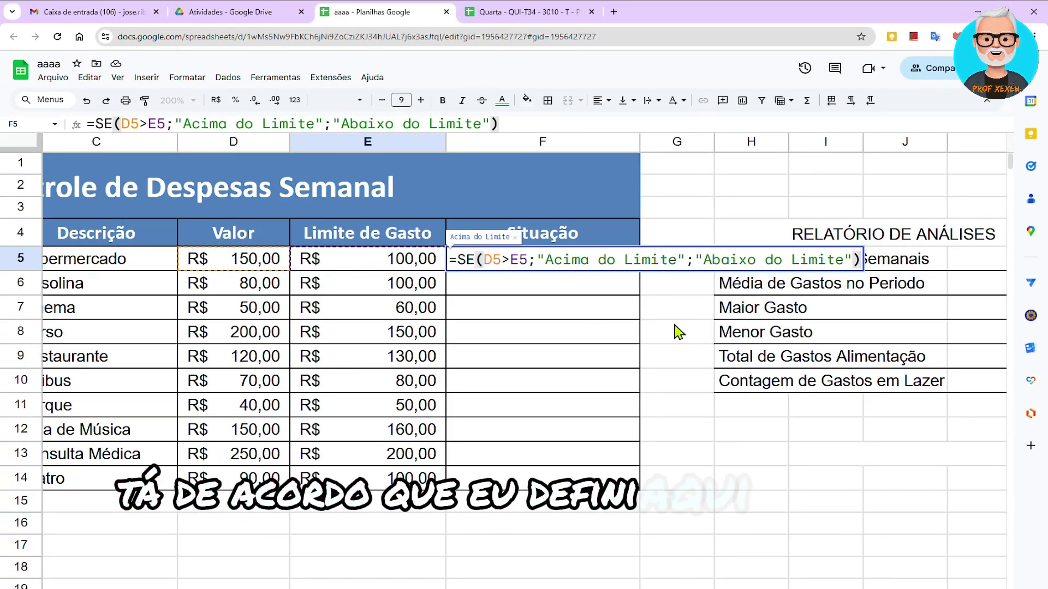
key(Return)
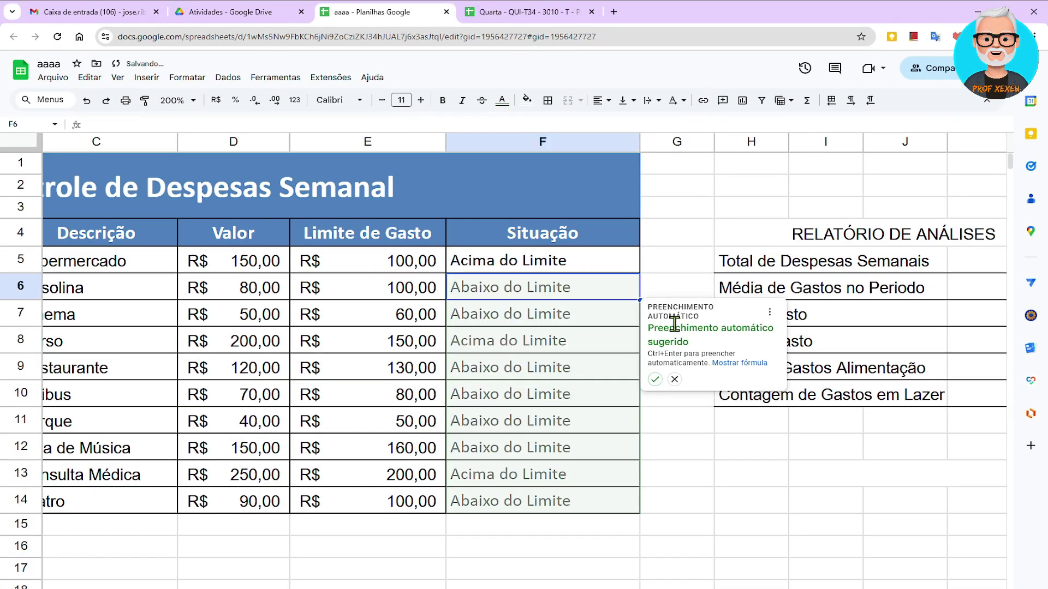
click(675, 380)
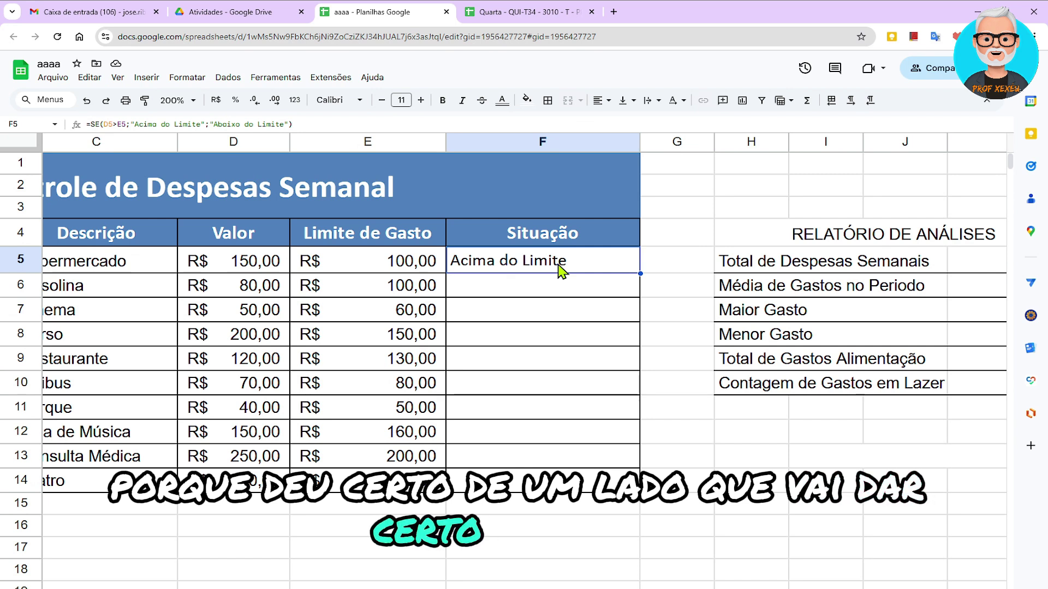
Step: Test the SE formula by setting the Supermercado value in D5 to 70 and restoring it to 150
click(245, 267)
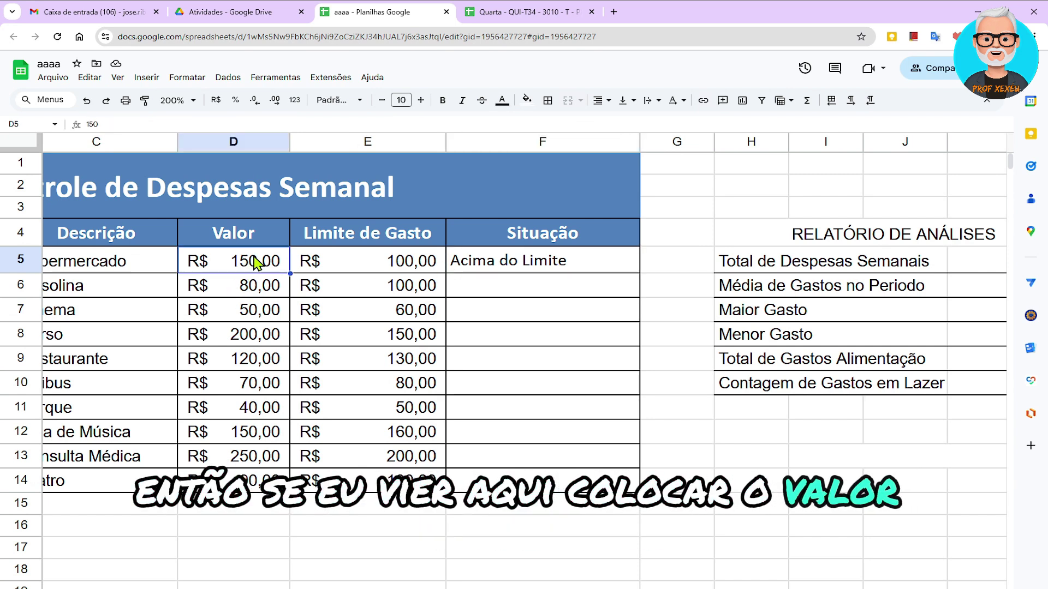
text(70)
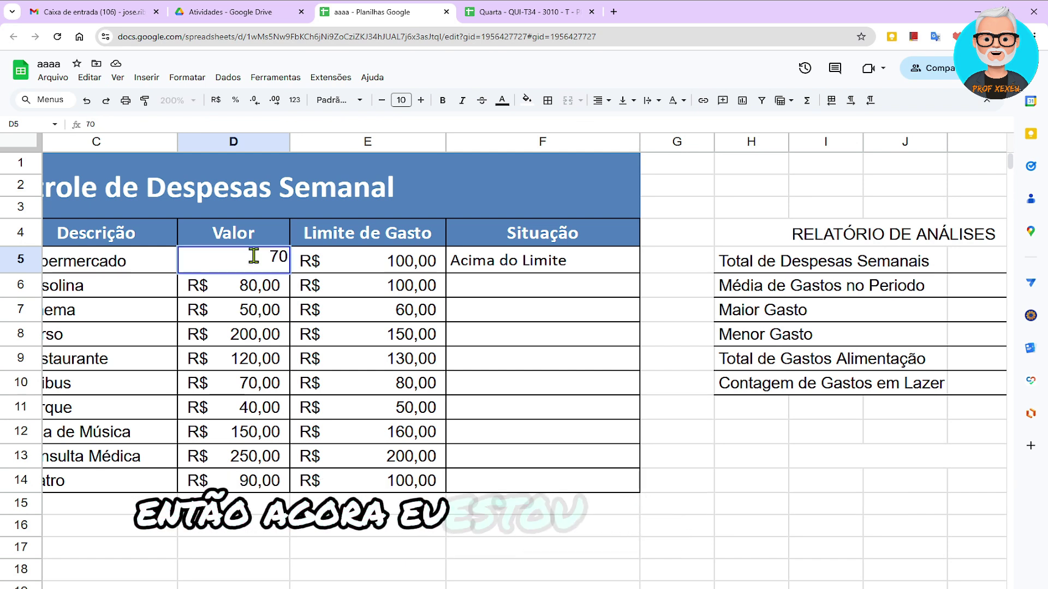
key(Return)
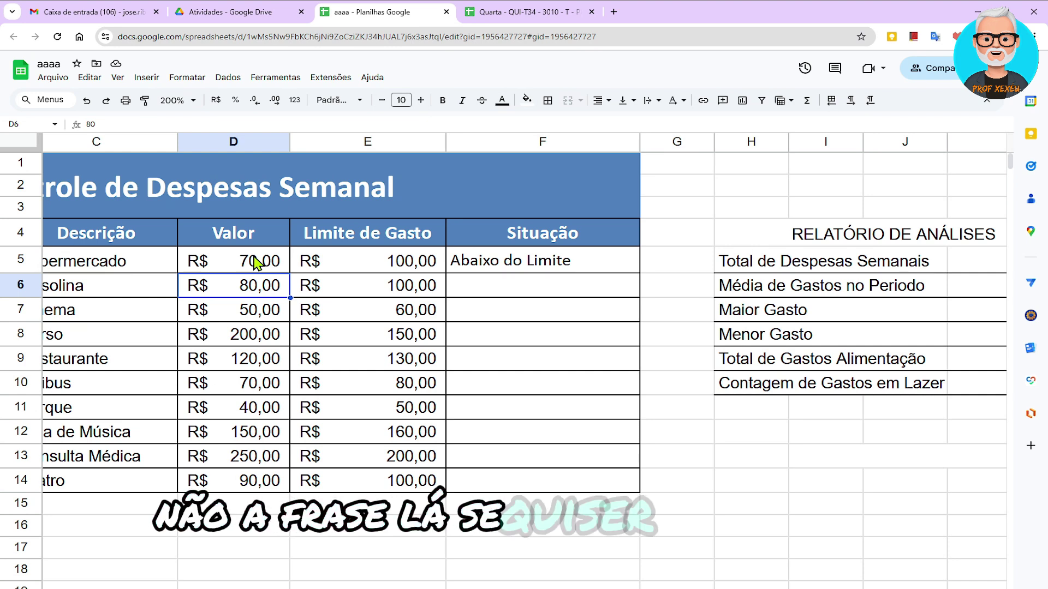
click(269, 266)
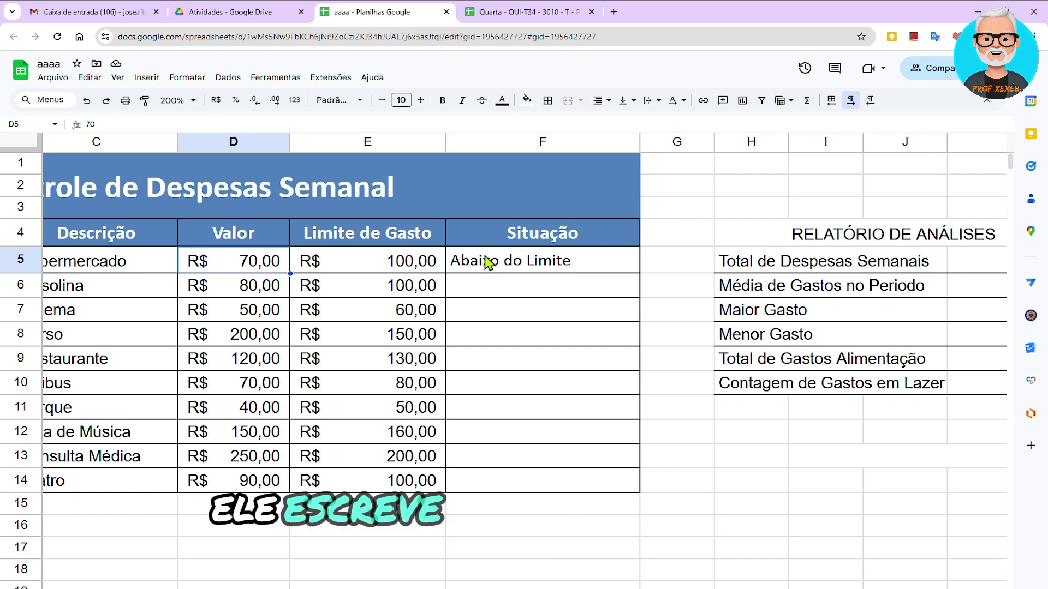
text(150)
key(ctrl+Return)
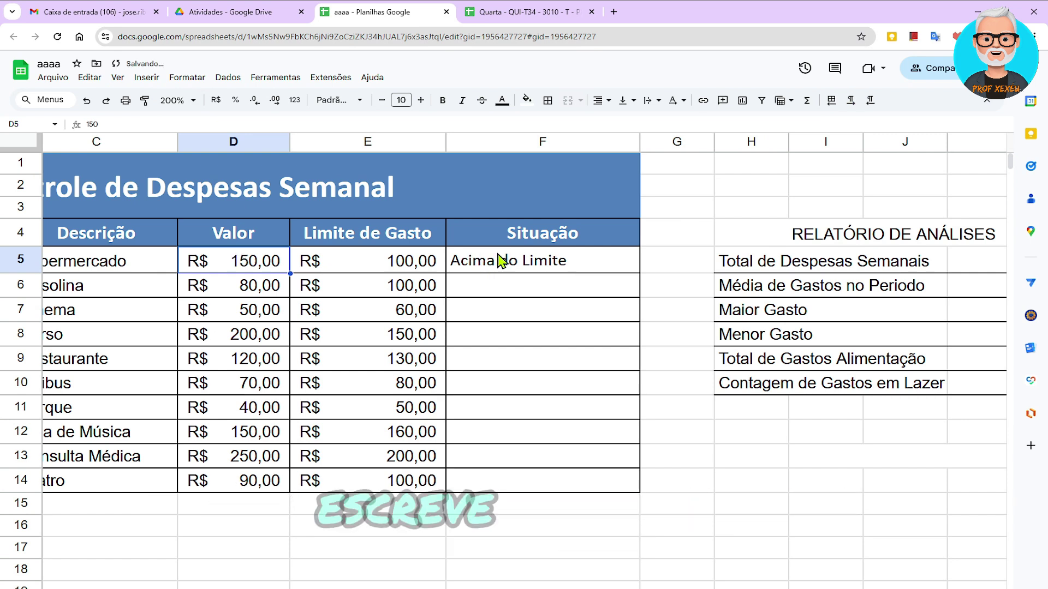
Step: Fill the SE formula from F5 down through F14 in the Situação column
click(546, 267)
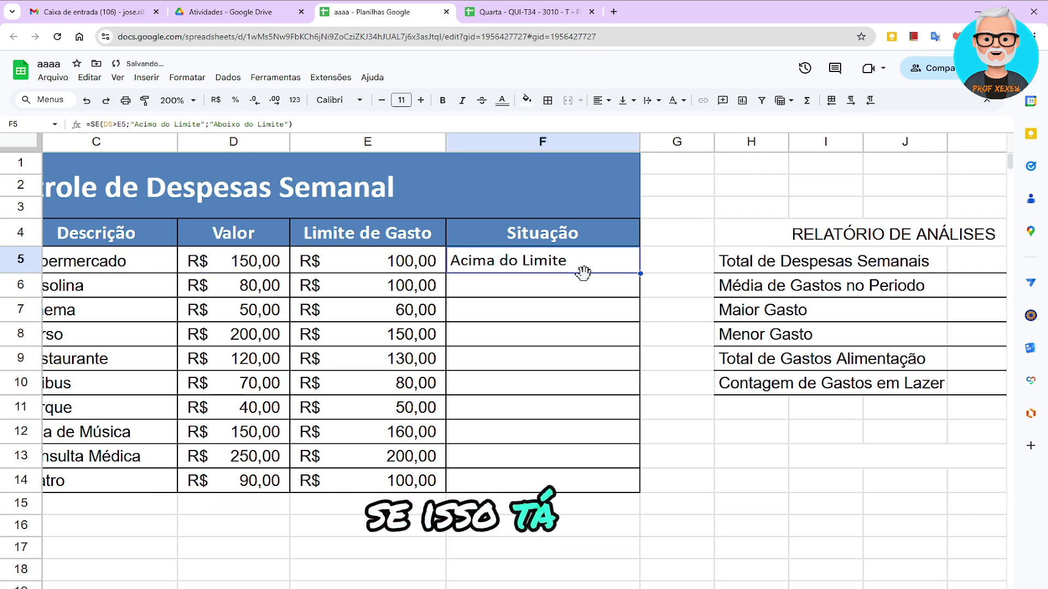
drag(641, 483, 641, 485)
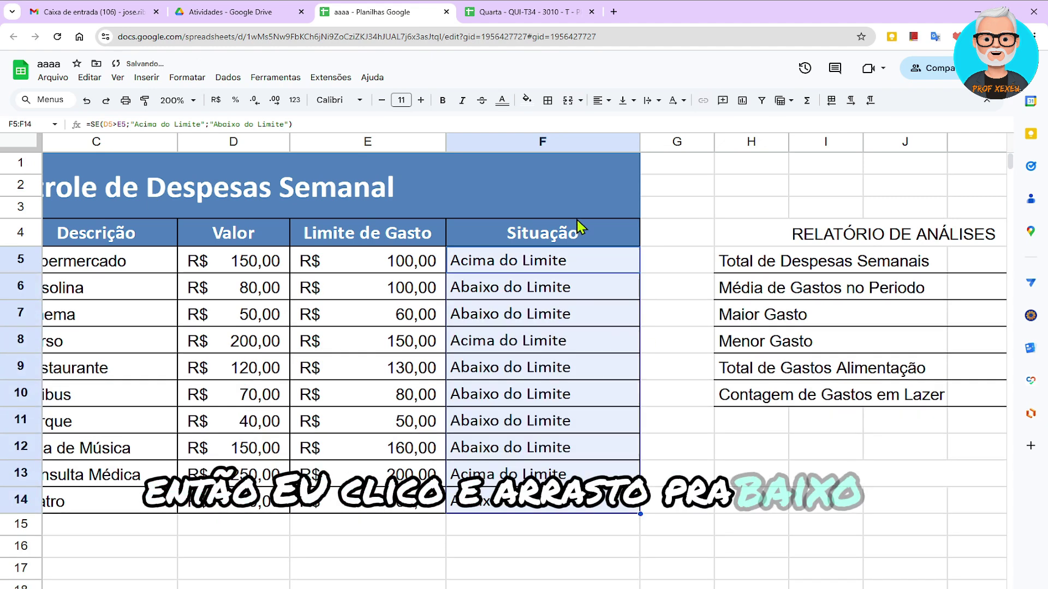
click(532, 295)
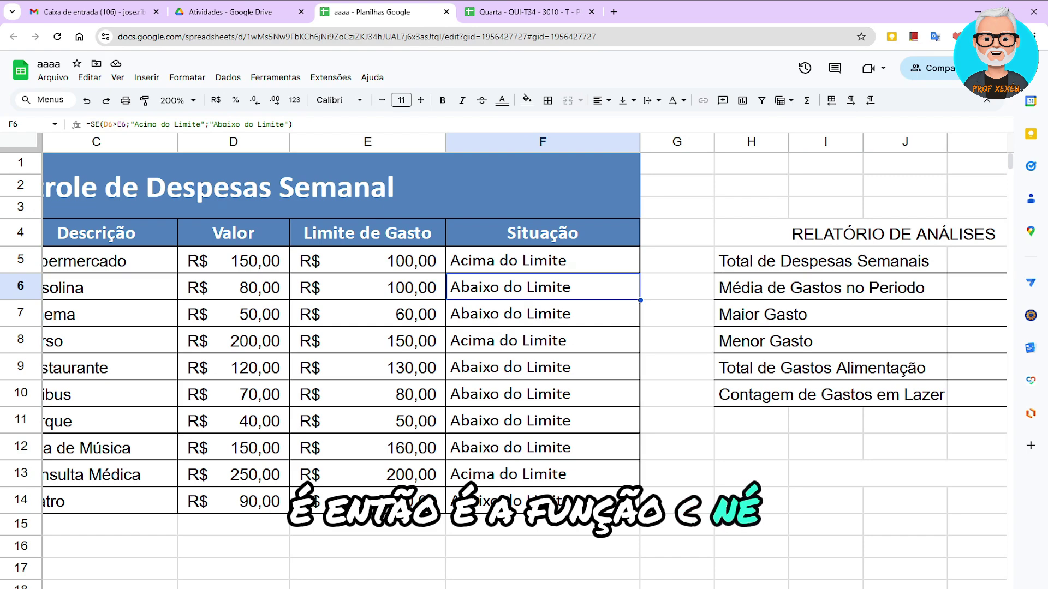
Step: Delete the existing conditional formatting rule for text containing "Gasto acima do Limite" from F5:F14
scroll(523, 360, left, 5)
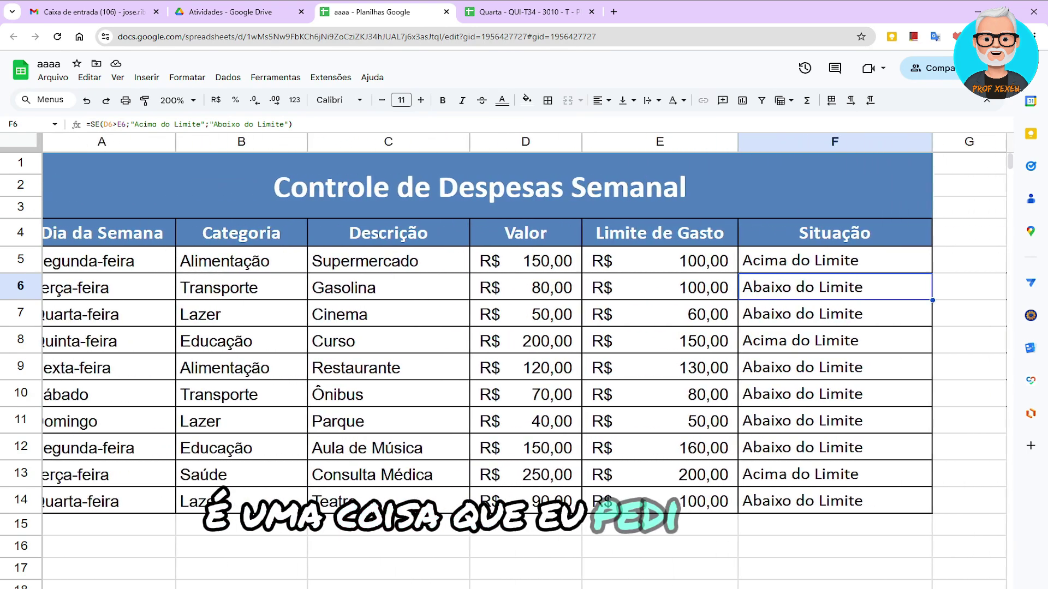
scroll(524, 360, left, 1)
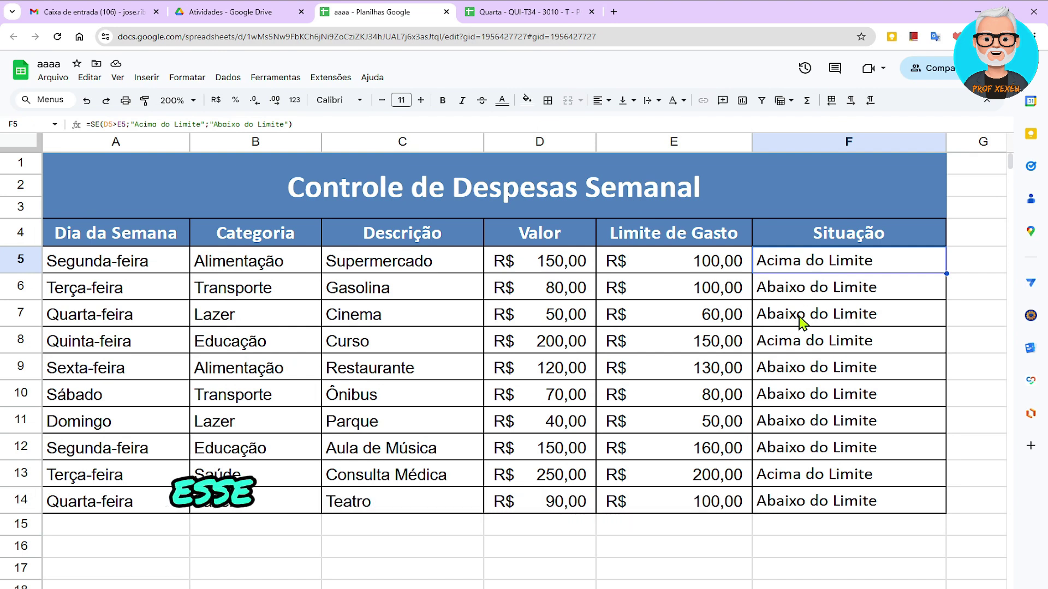
click(797, 342)
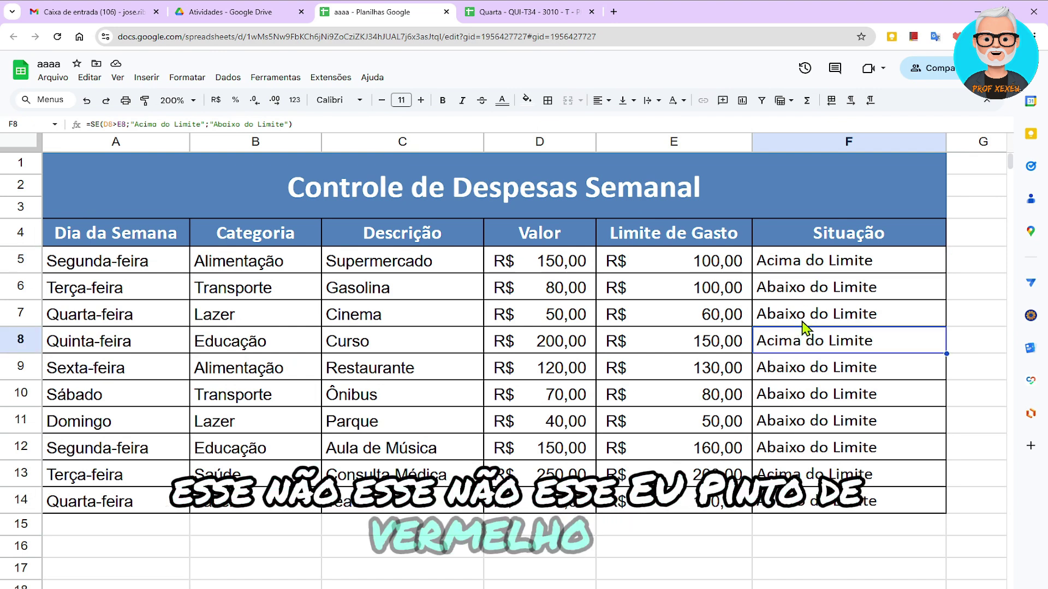
click(807, 267)
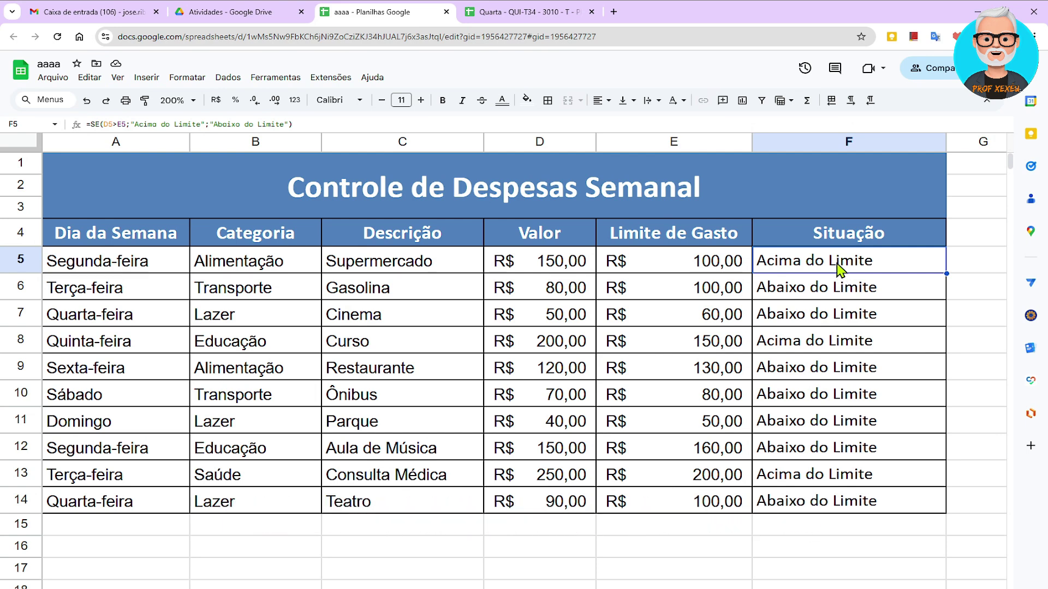
drag(838, 270, 813, 508)
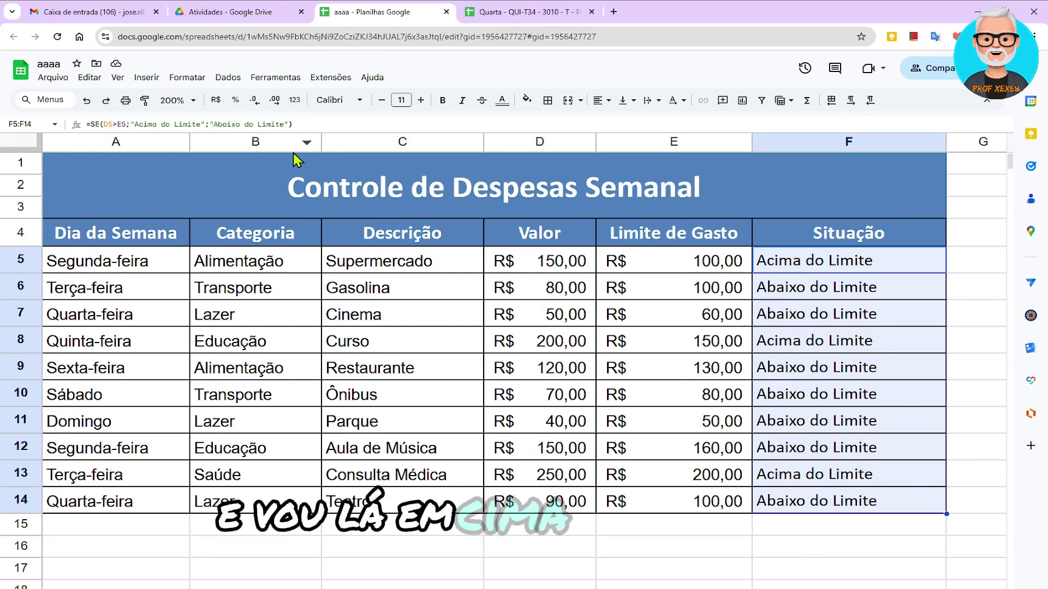
click(195, 77)
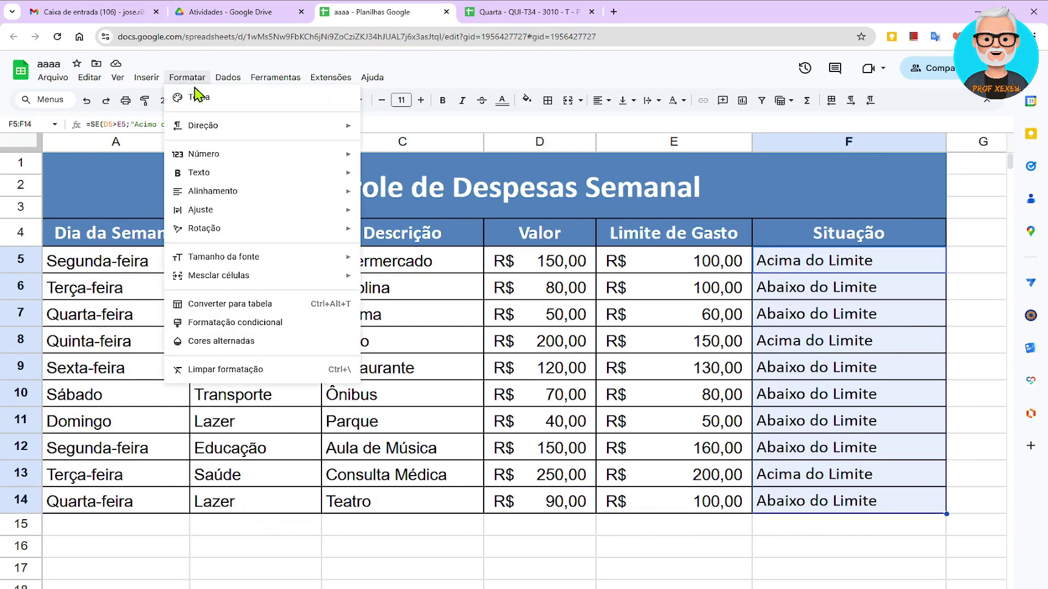
click(297, 325)
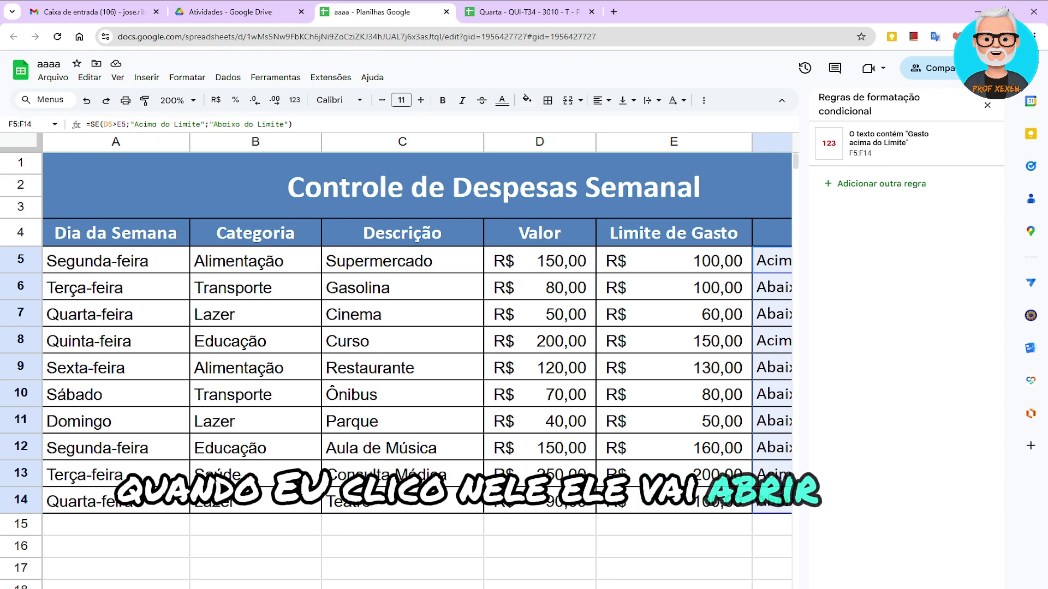
scroll(415, 360, right, 10)
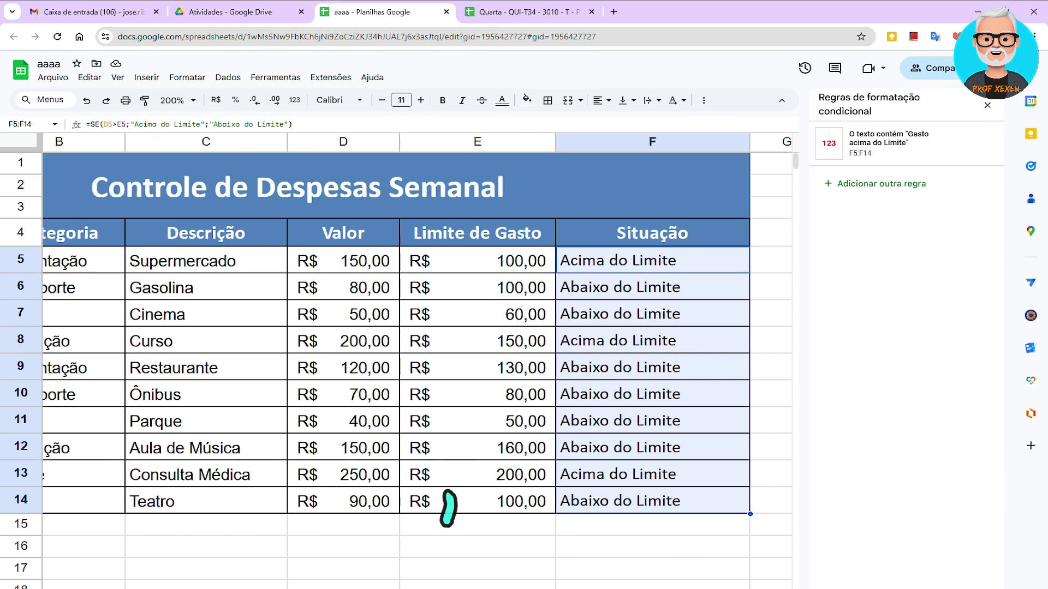
scroll(415, 361, left, 8)
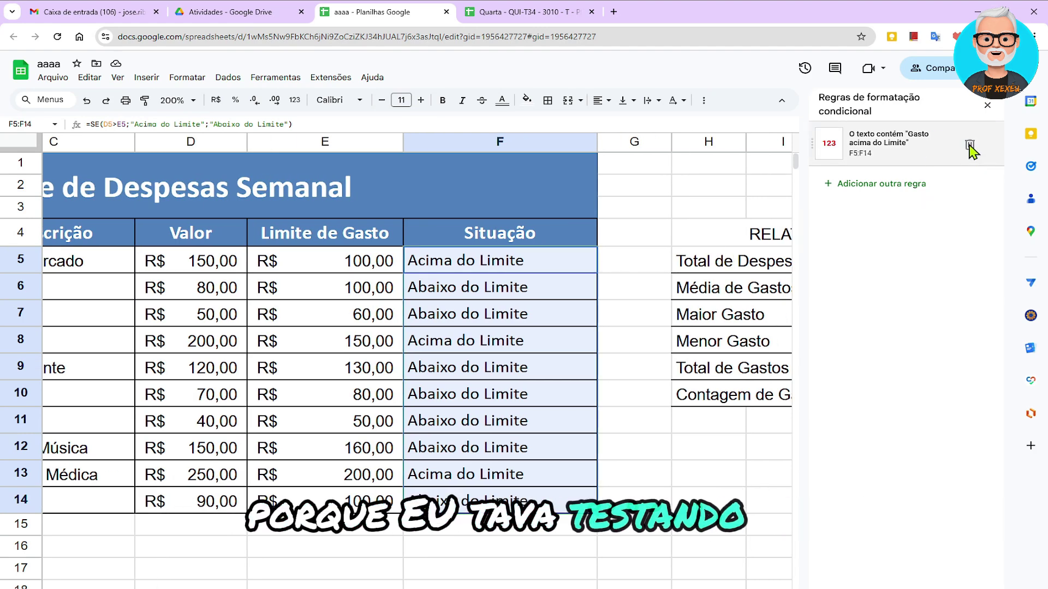
click(969, 145)
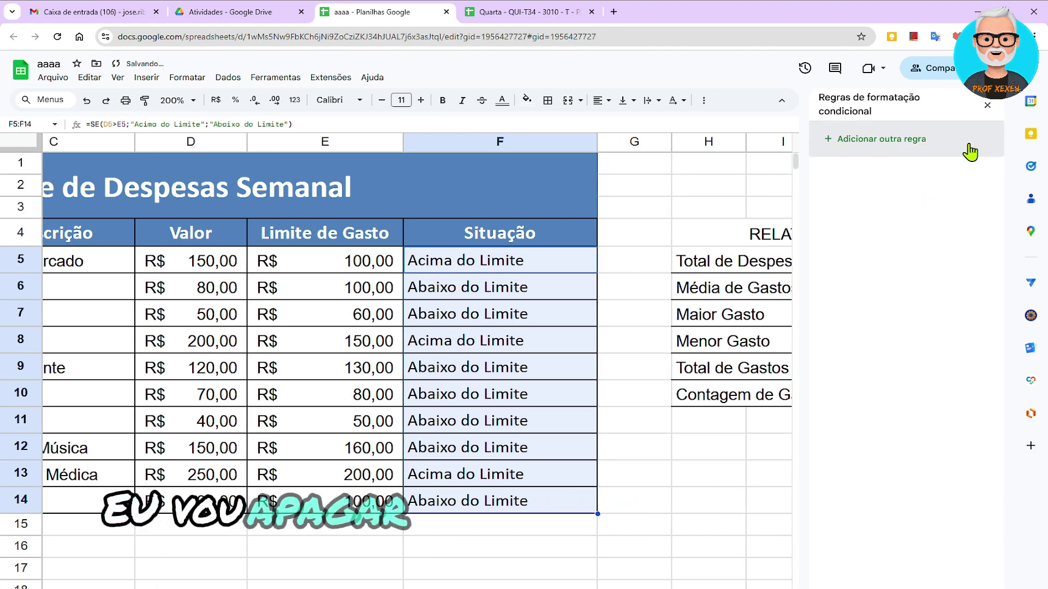
Step: Add a conditional formatting rule to F5:F14 with the condition O texto contém "Acima do Limite"
click(859, 143)
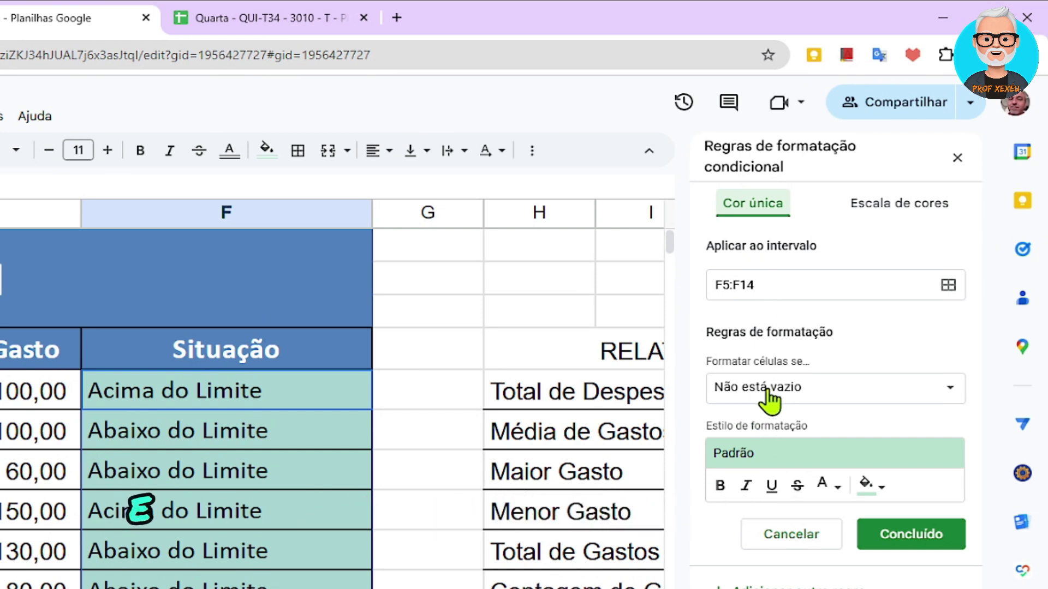
click(799, 388)
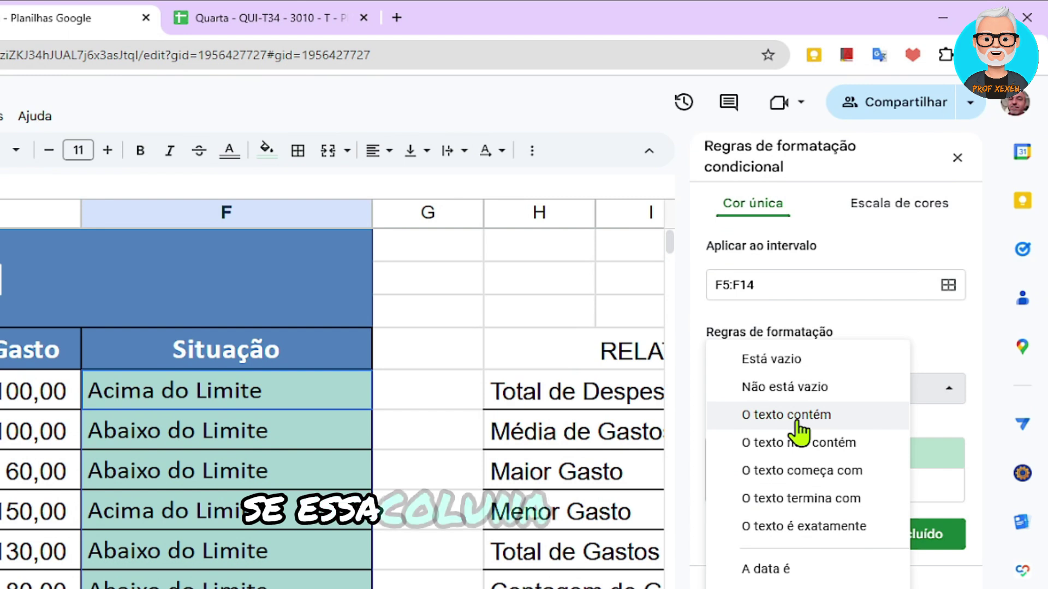
click(770, 420)
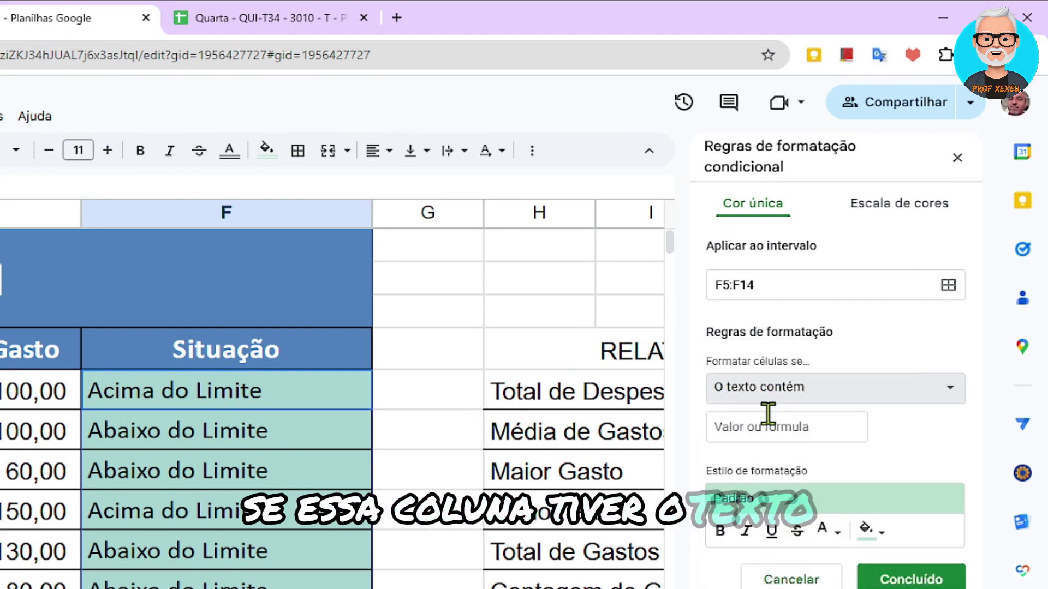
click(773, 423)
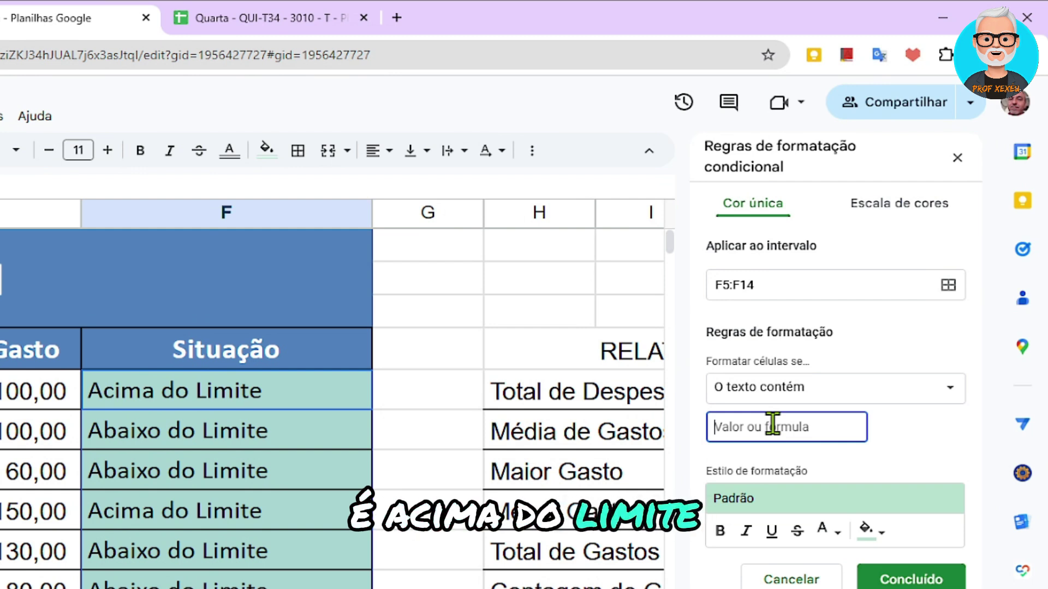
text(Acima)
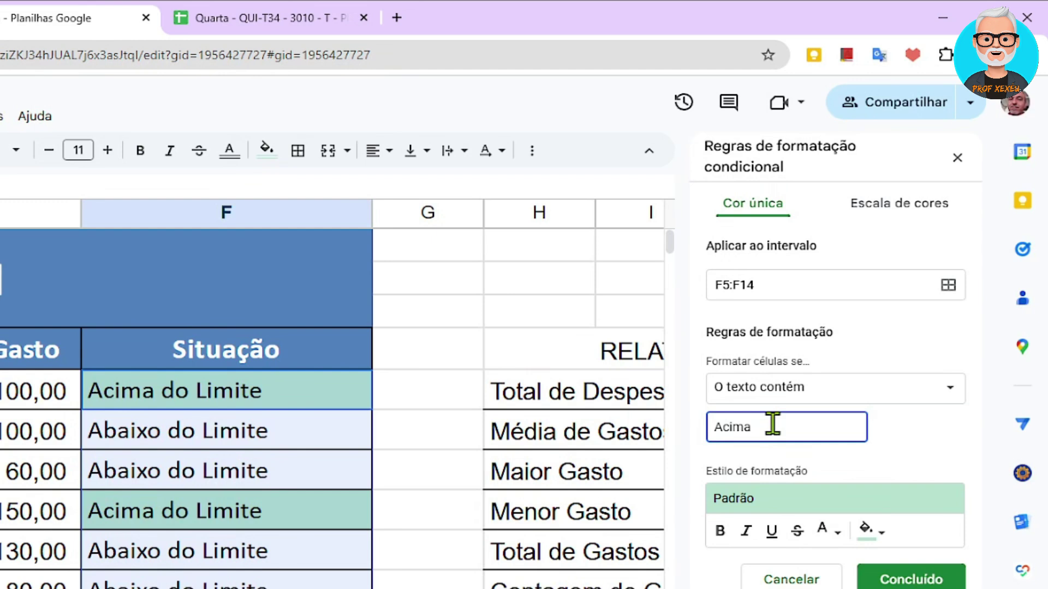
text( do L)
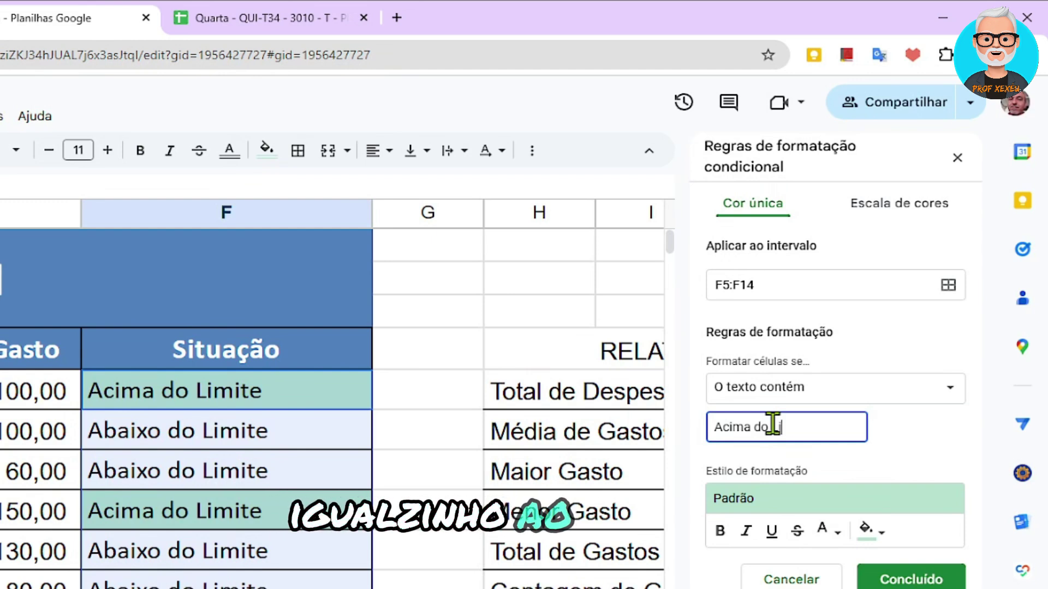
text(imete)
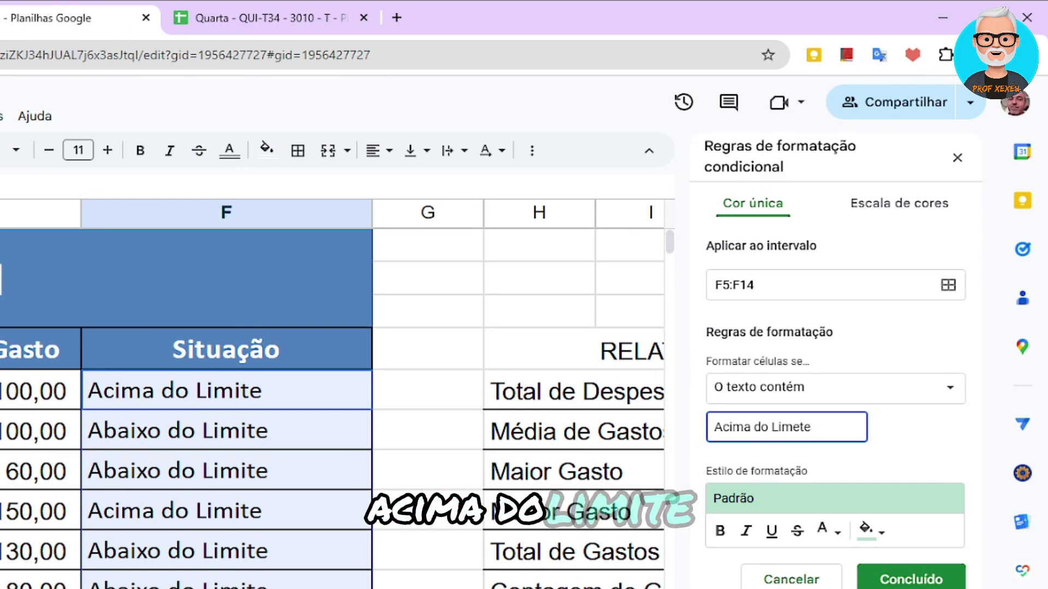
key(BackSpace)
key(BackSpace)
key(BackSpace)
text(it)
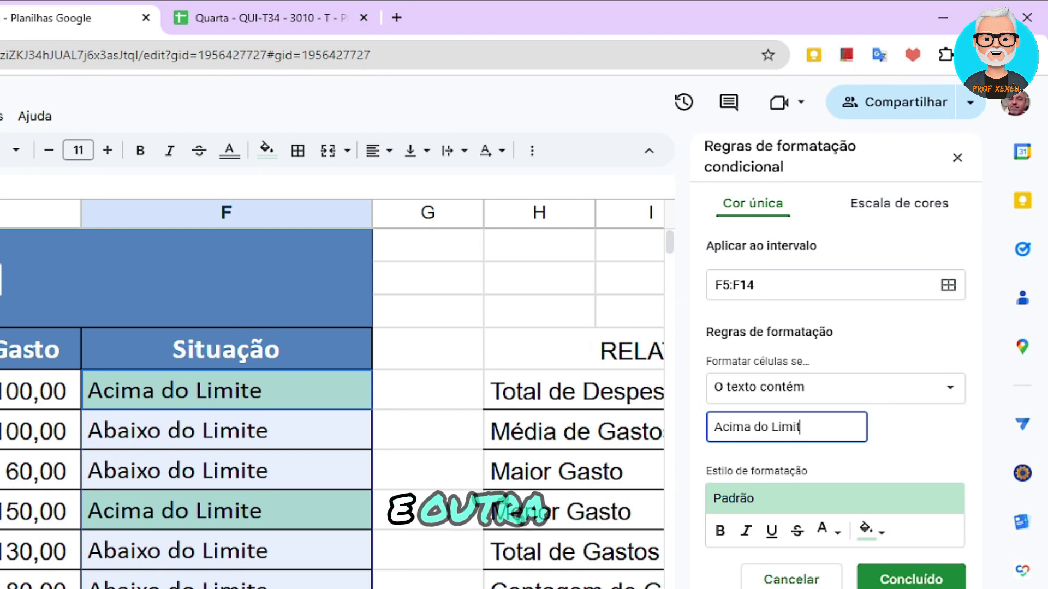
text(e)
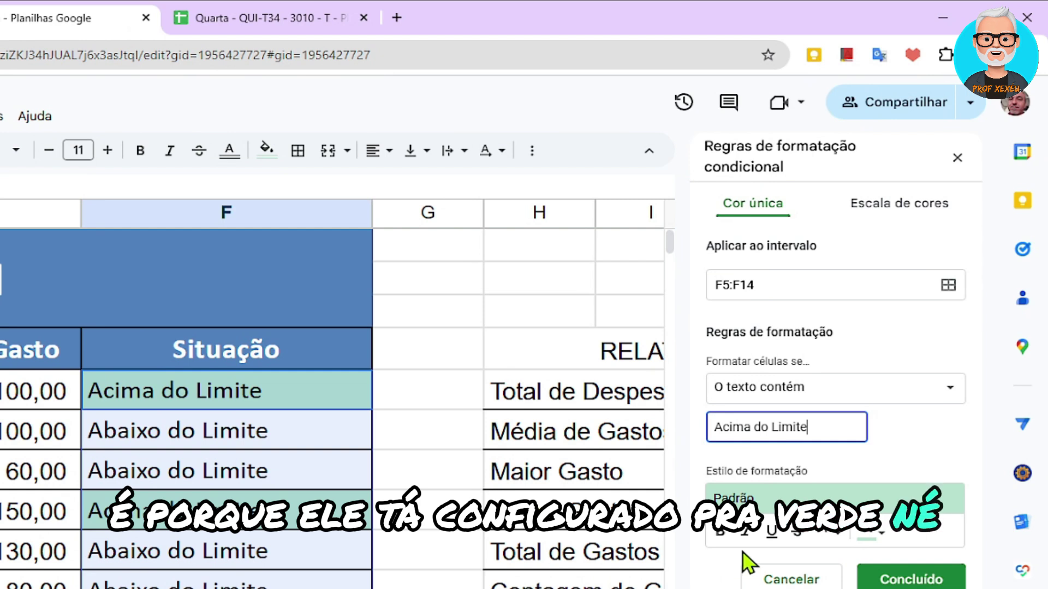
Step: Style the "Acima do Limite" rule for F5:F14 with bold red text and no fill colour, and save it
click(720, 532)
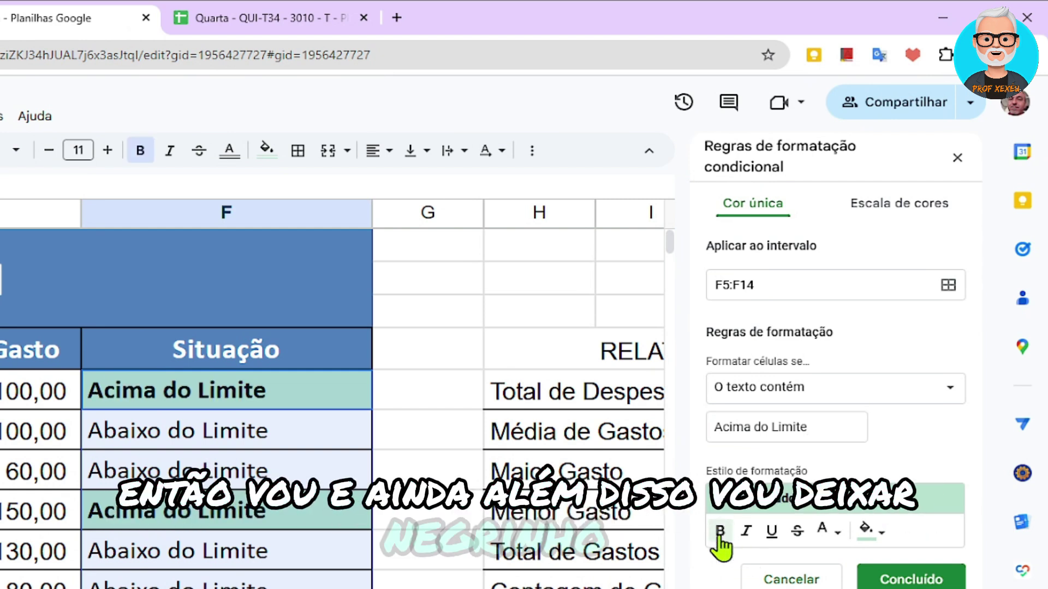
click(838, 535)
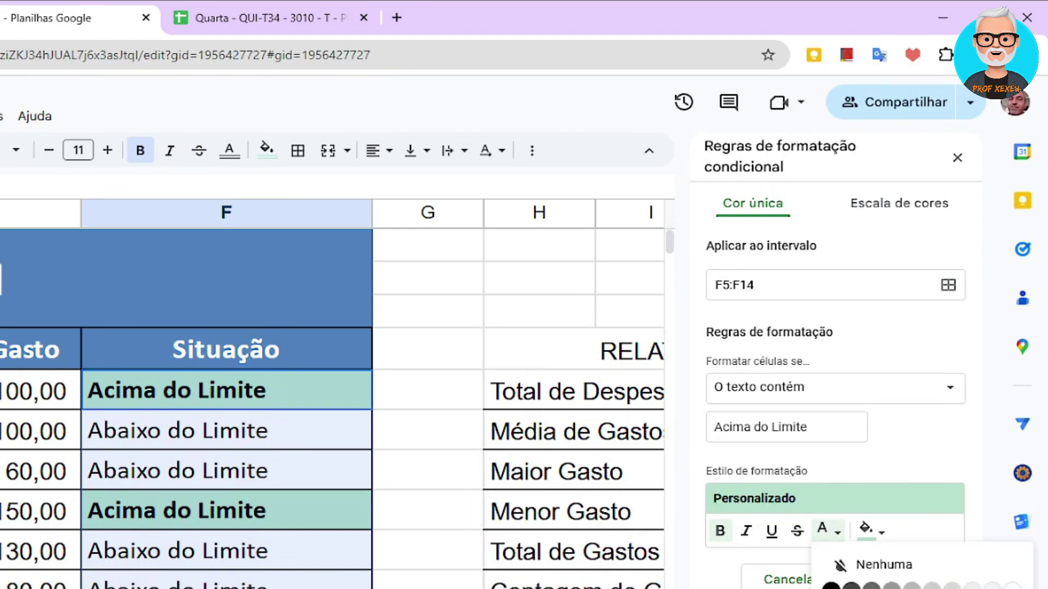
click(851, 588)
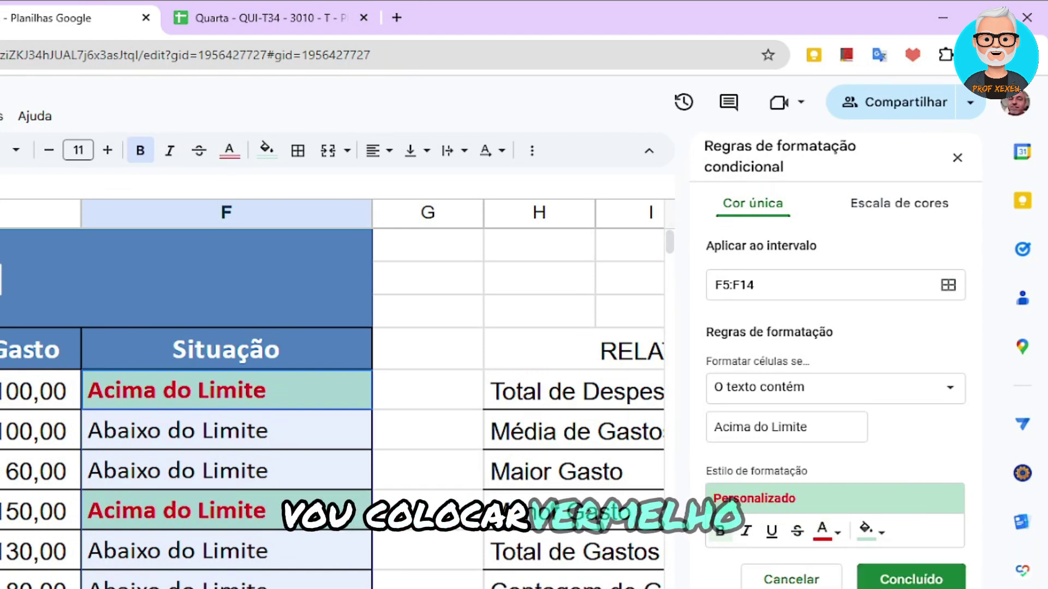
click(871, 537)
click(816, 570)
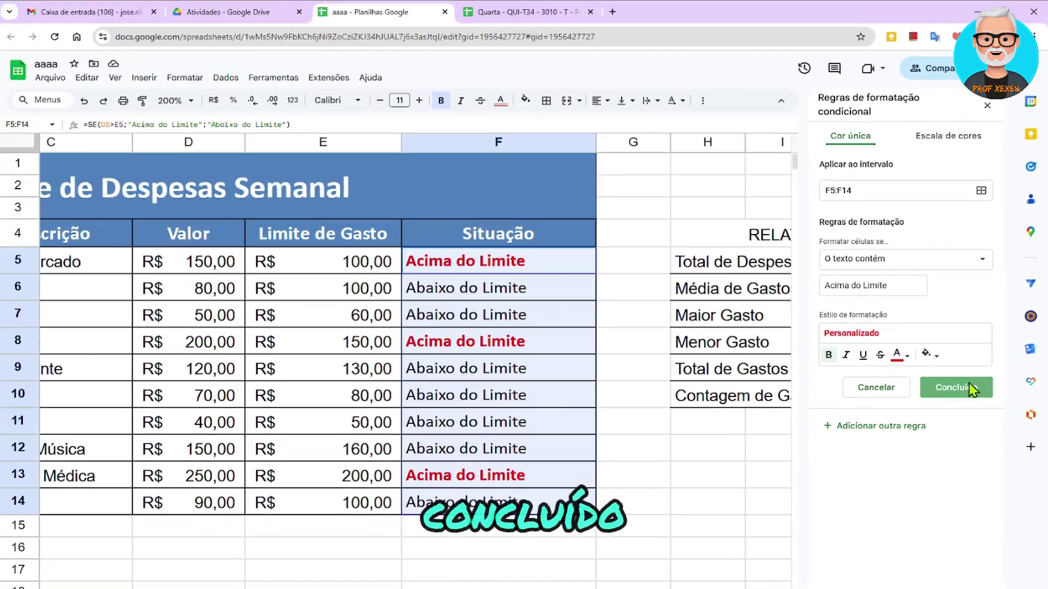
click(967, 403)
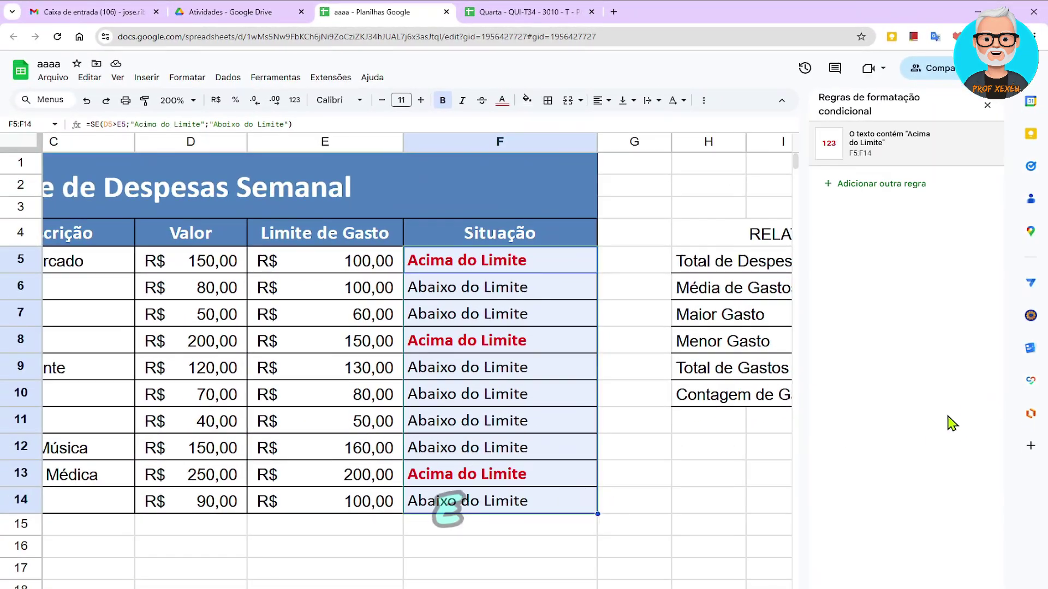
click(987, 105)
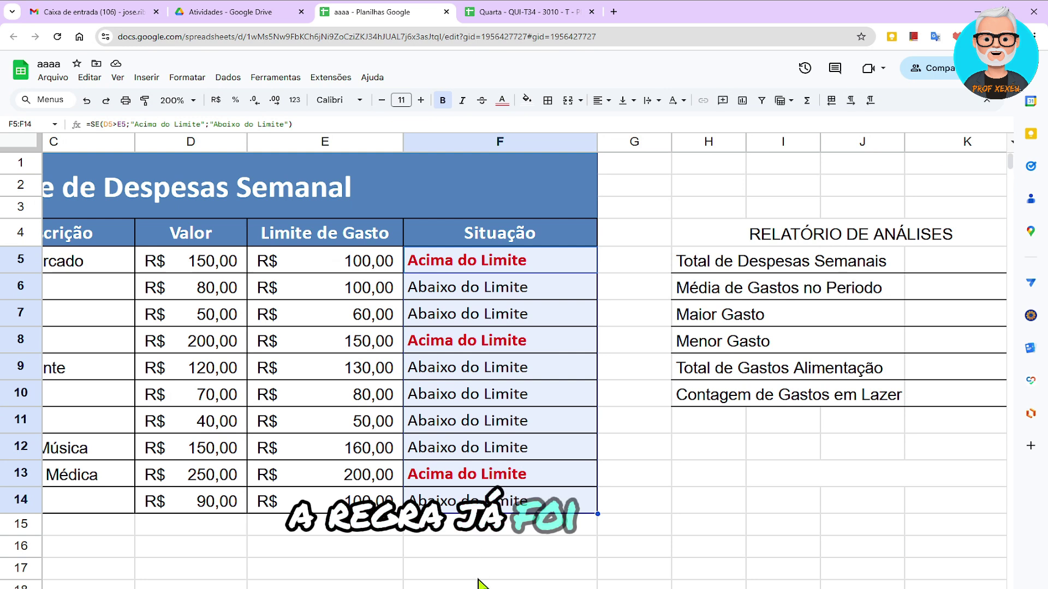
Step: Test the conditional formatting by setting the Supermercado value in D5 to 80, and undo the change
click(209, 267)
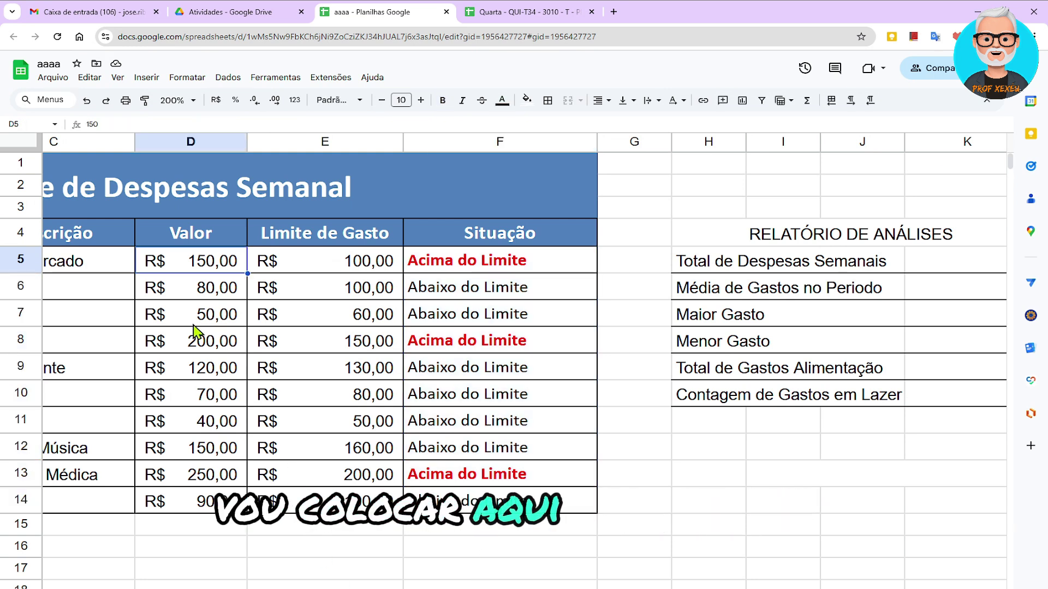
text(80)
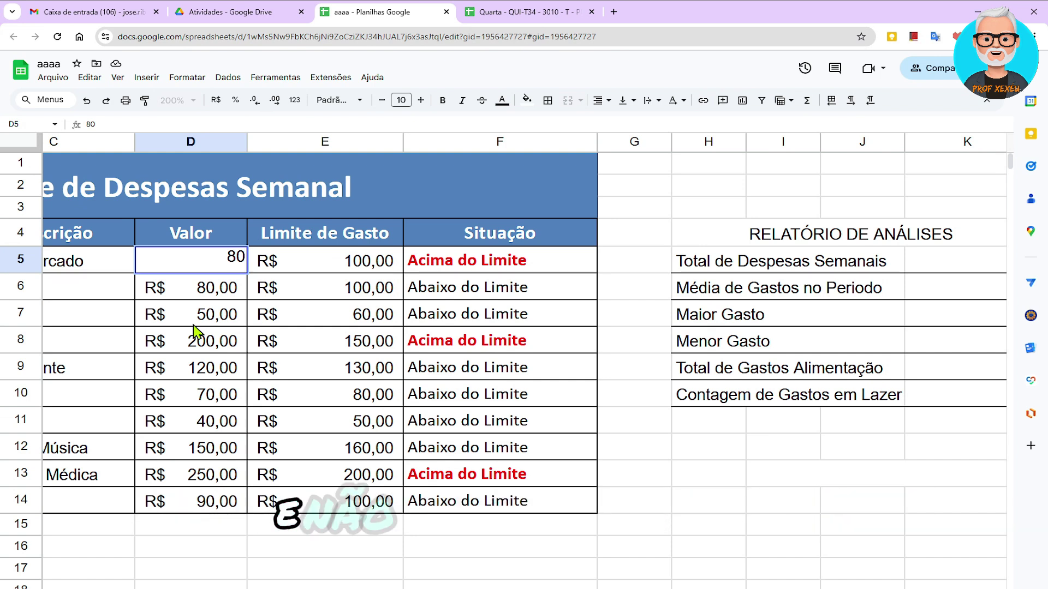
key(Return)
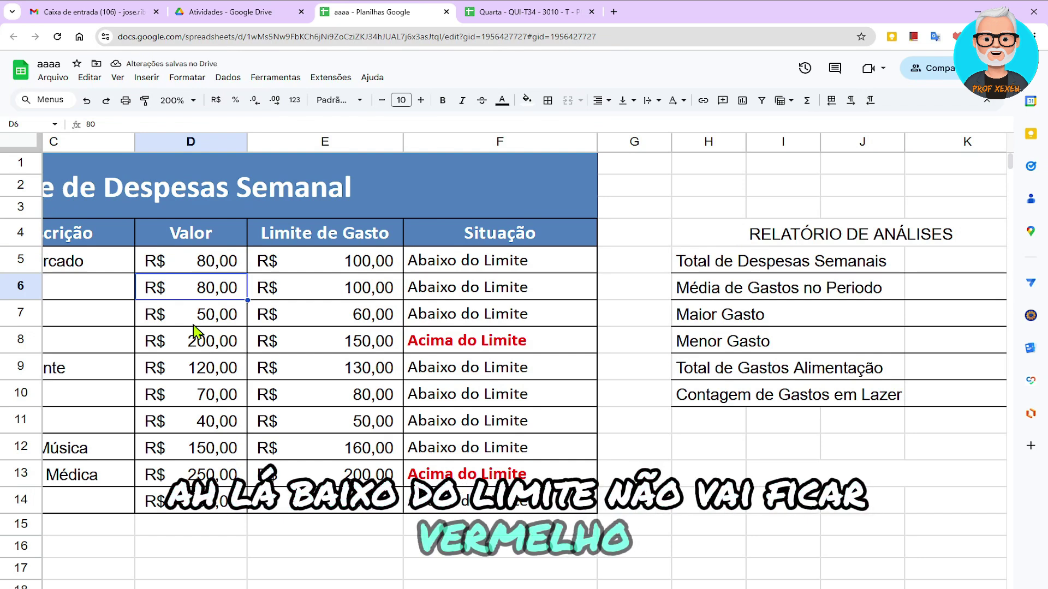
key(ctrl+z)
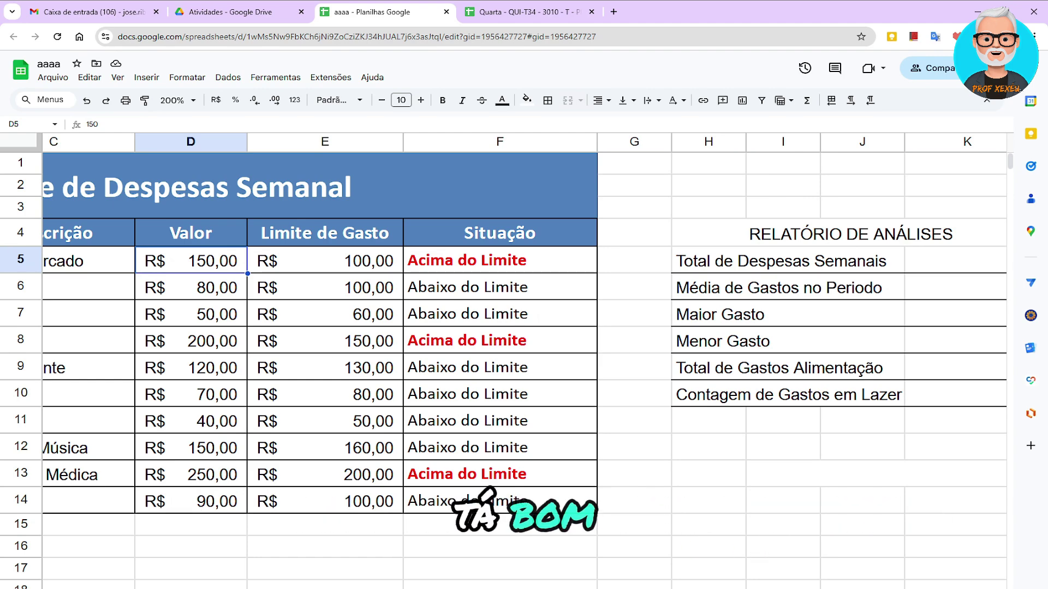
Step: Enter =SOMA(D5:D14) in K5 for Total de Despesas Semanais, rejecting the suggested autofill, and recheck the formula
scroll(524, 360, right, 5)
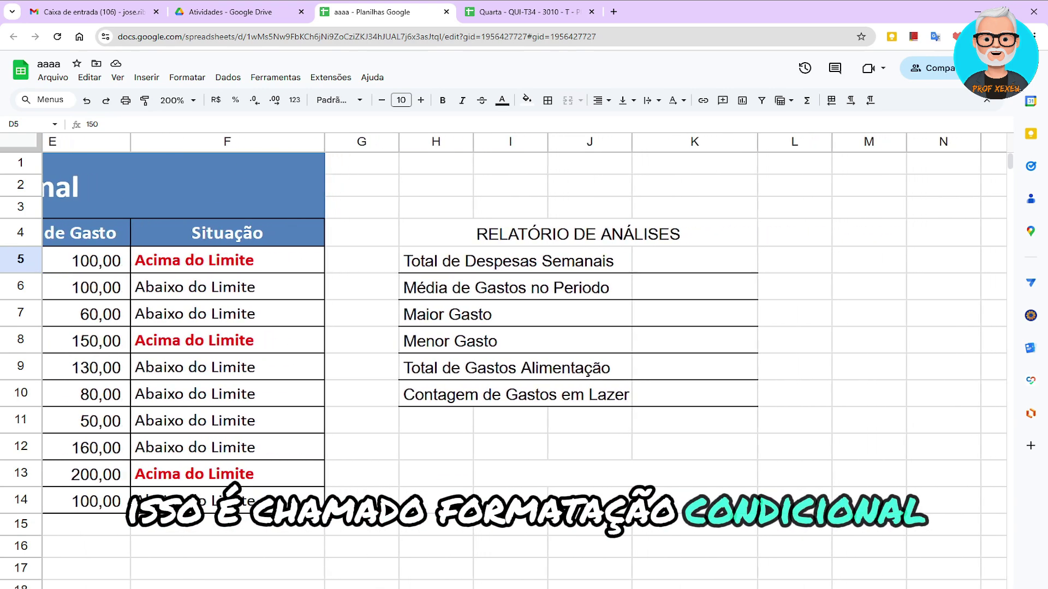
scroll(524, 360, right, 1)
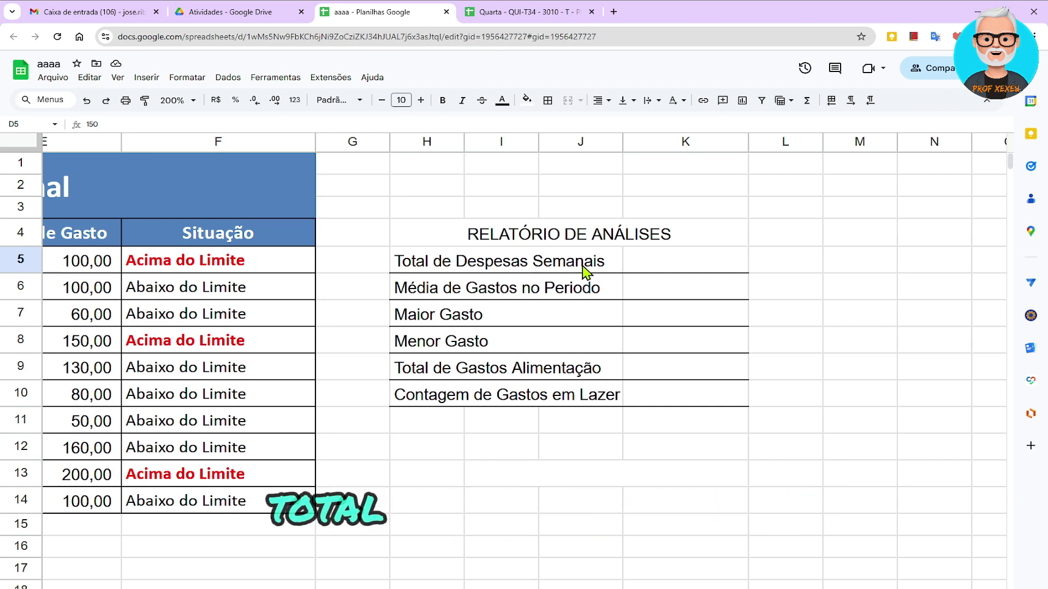
click(687, 270)
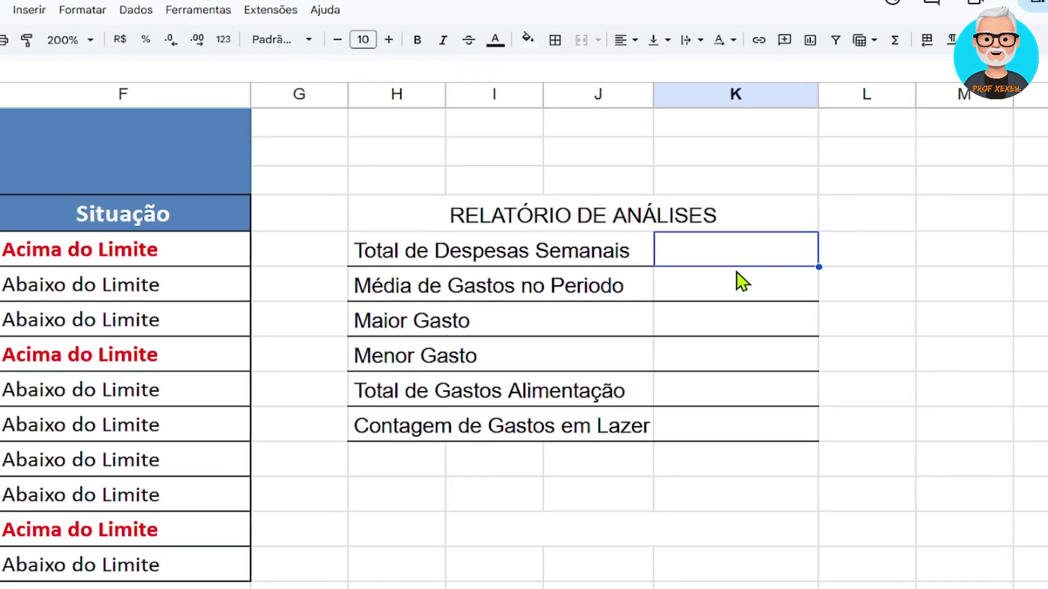
text(=)
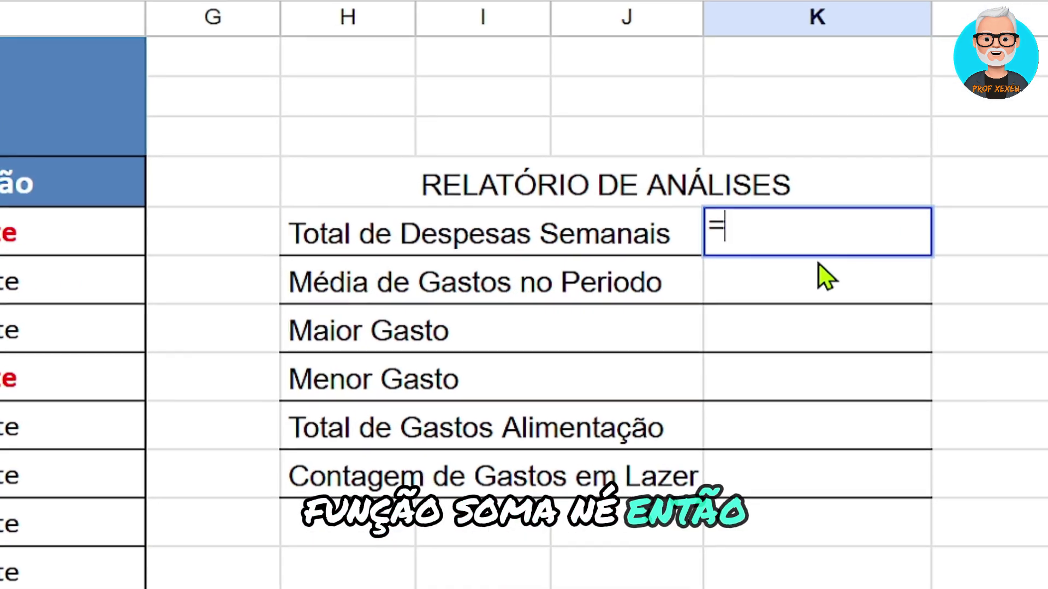
text(SOMA()
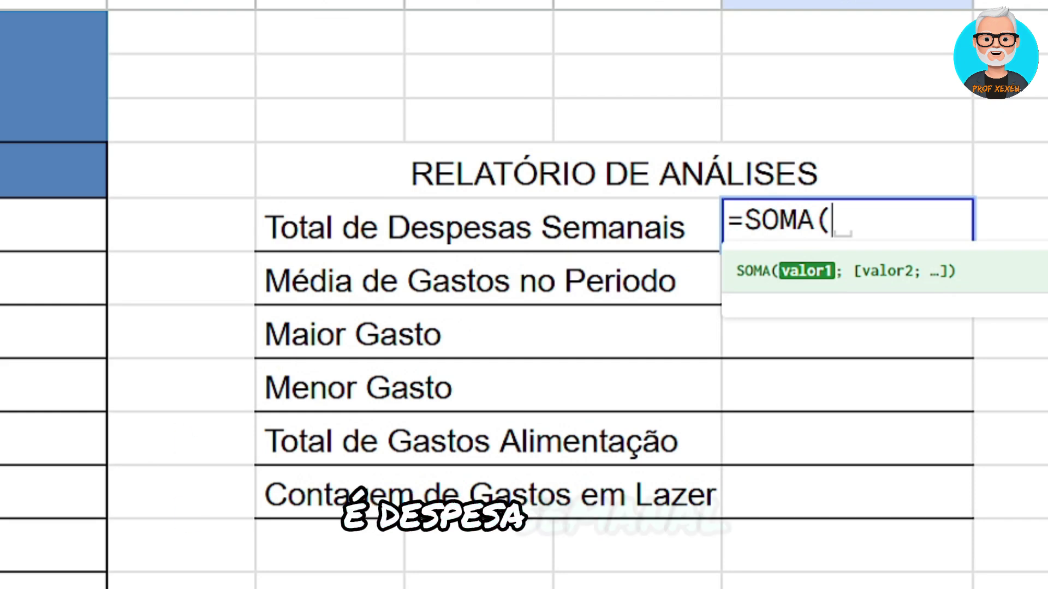
scroll(524, 327, left, 10)
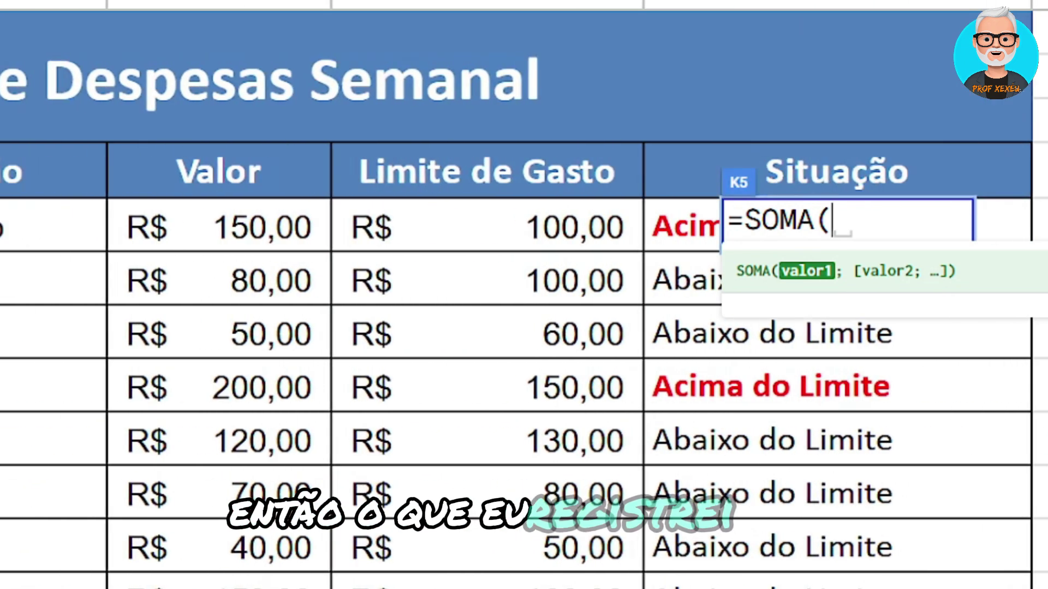
scroll(524, 327, right, 1)
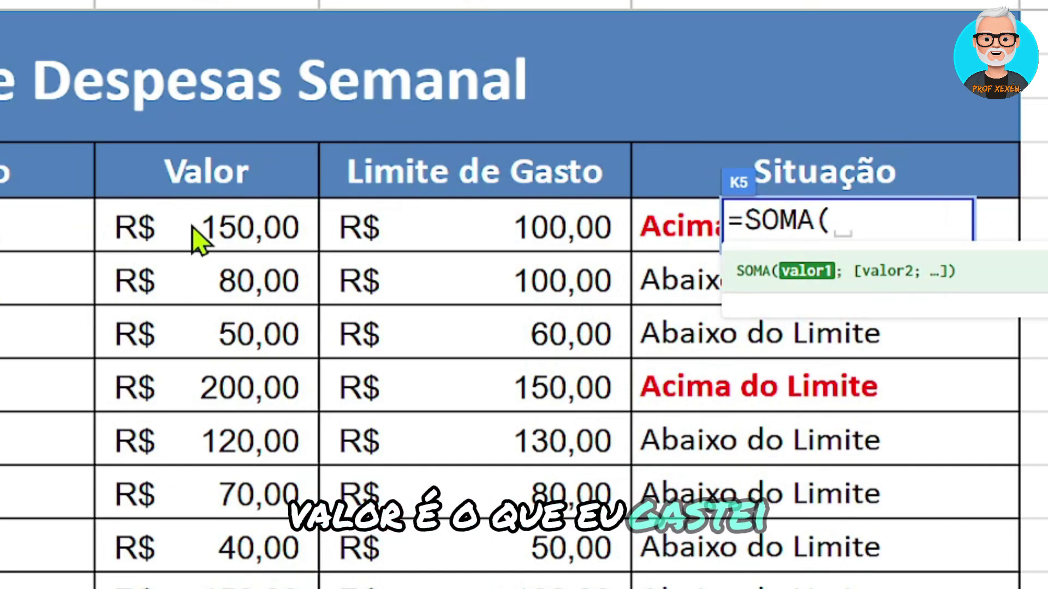
drag(199, 235, 186, 587)
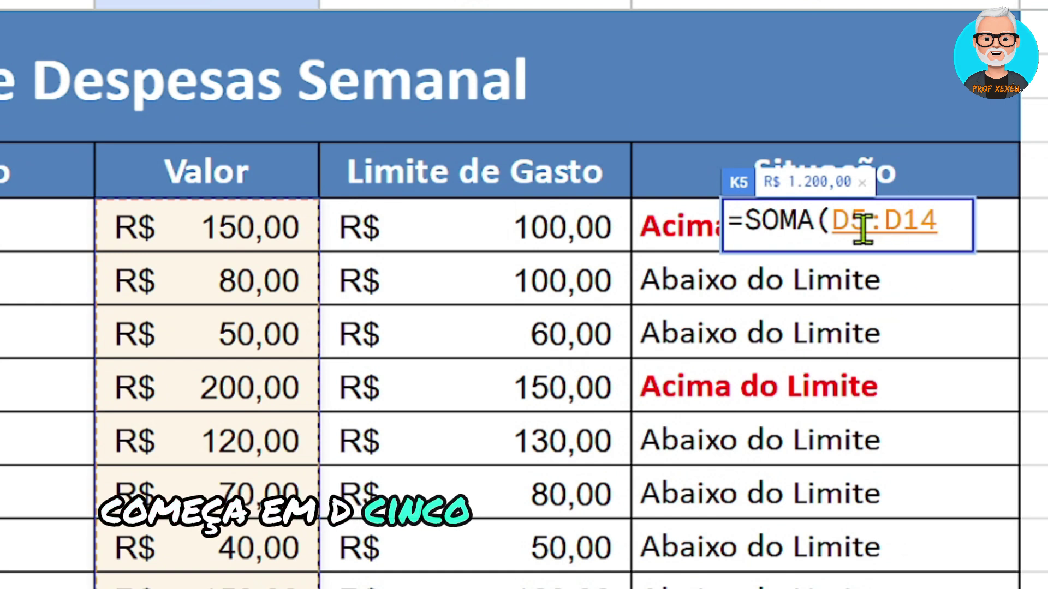
text())
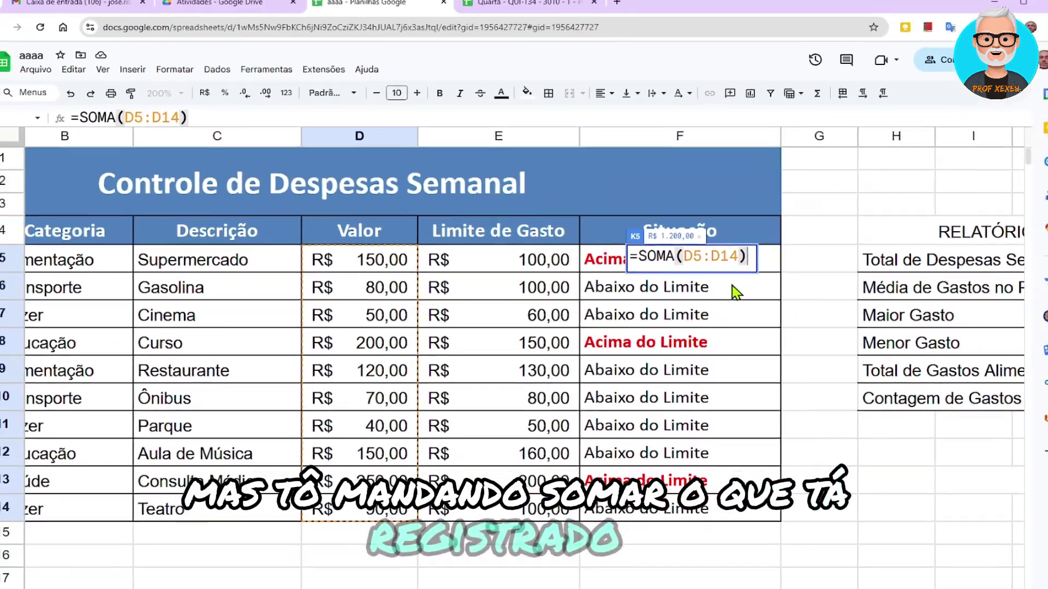
key(Return)
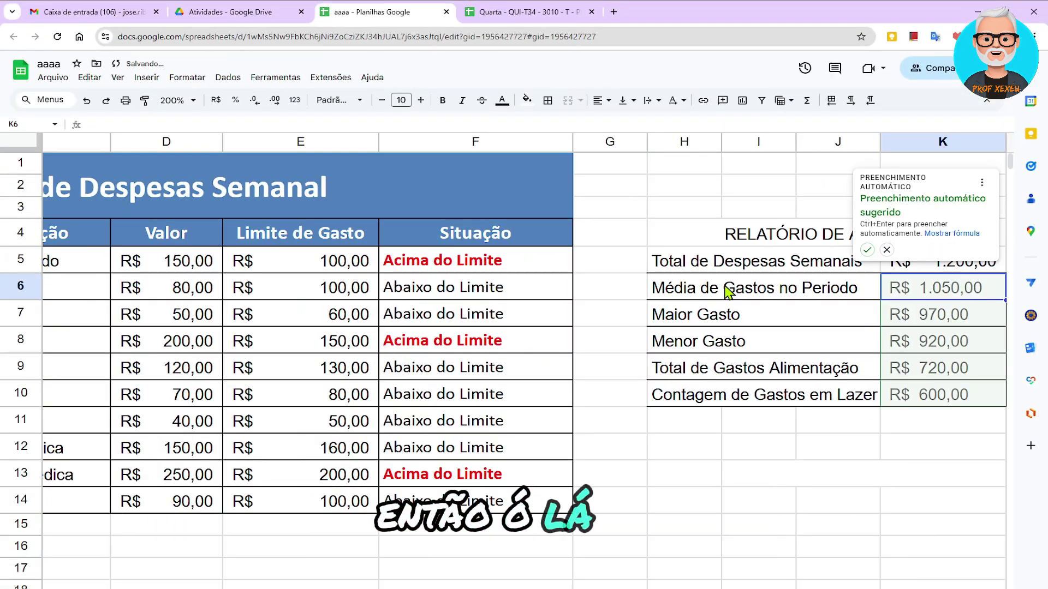
click(886, 250)
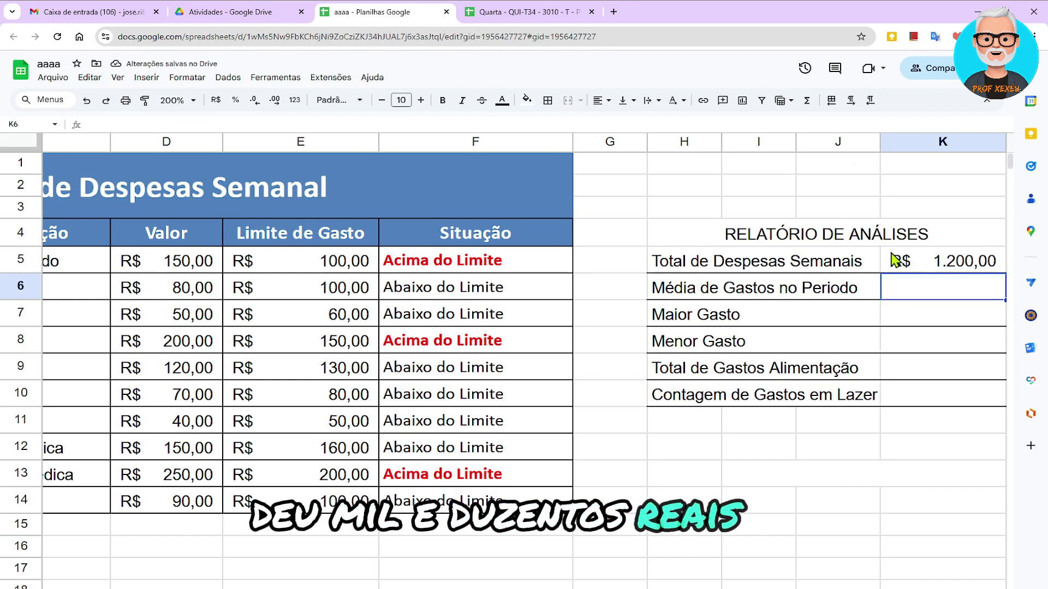
click(963, 264)
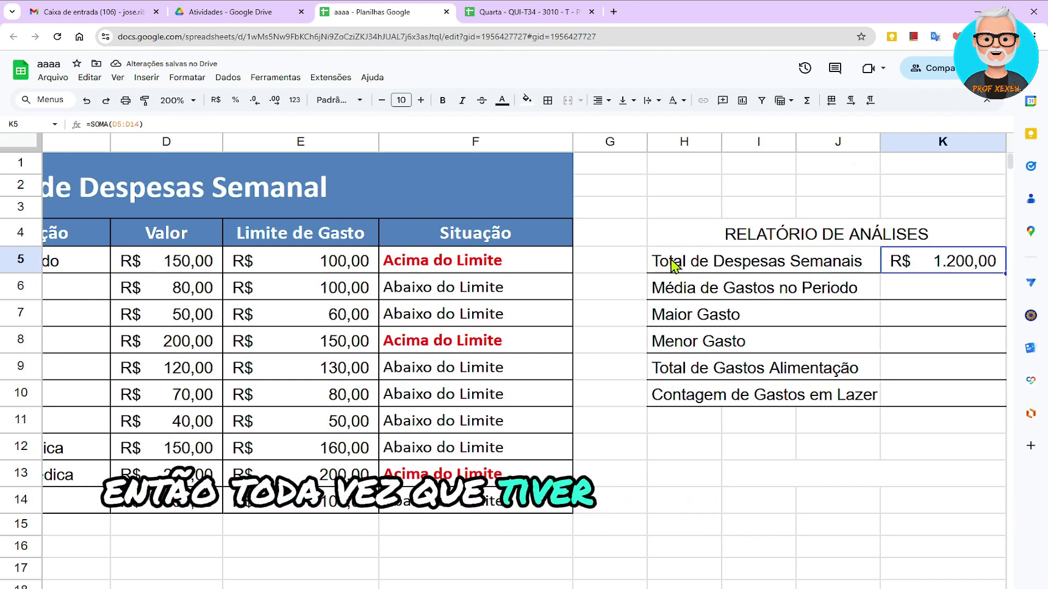
scroll(524, 360, right, 3)
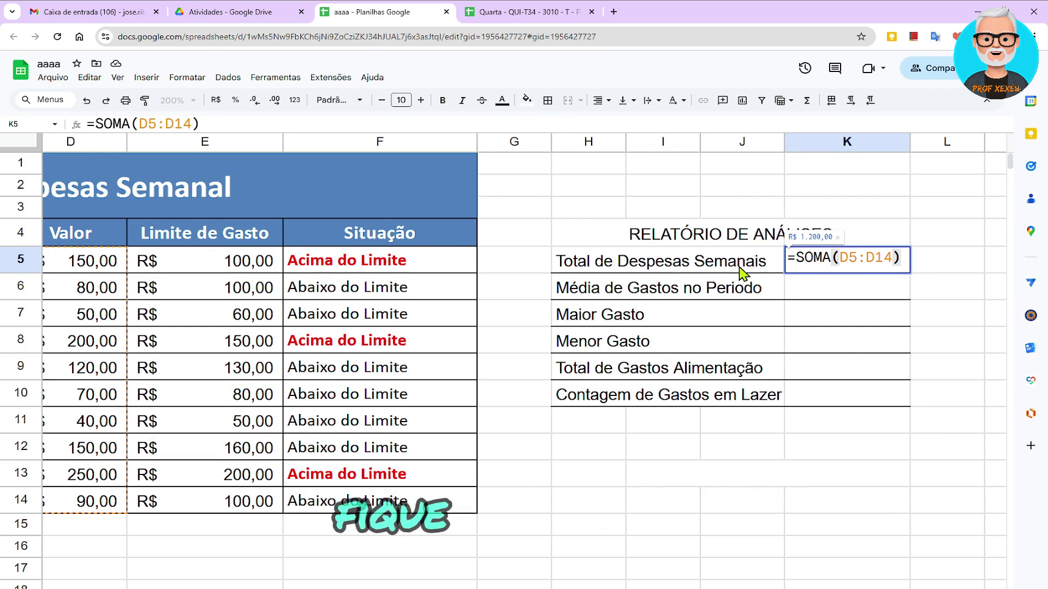
key(Return)
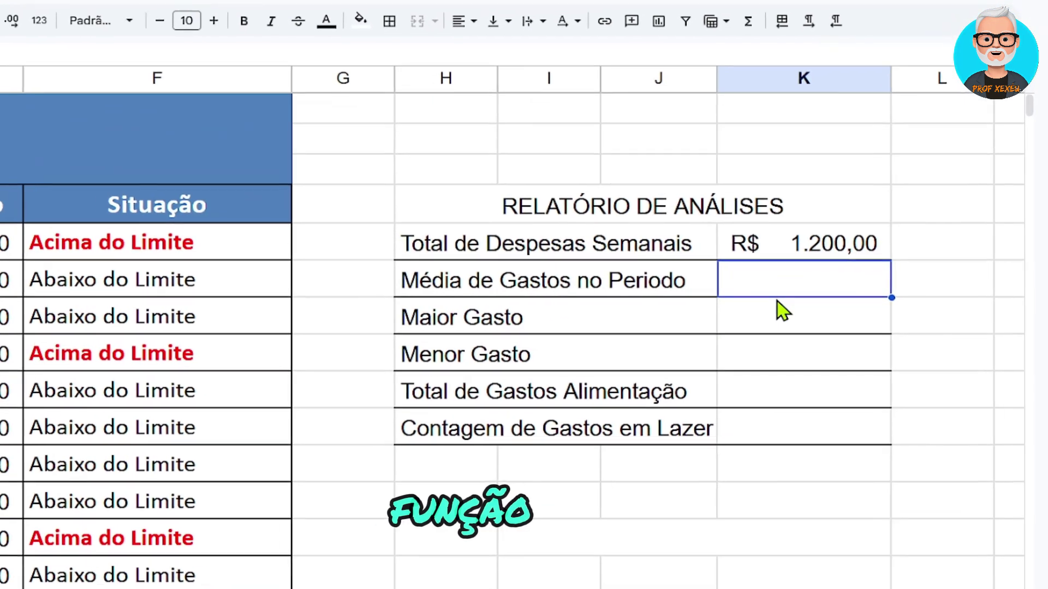
Step: Enter =MÉDIA(D5:D14) in K6 to calculate Média de Gastos no Periodo
text(=M)
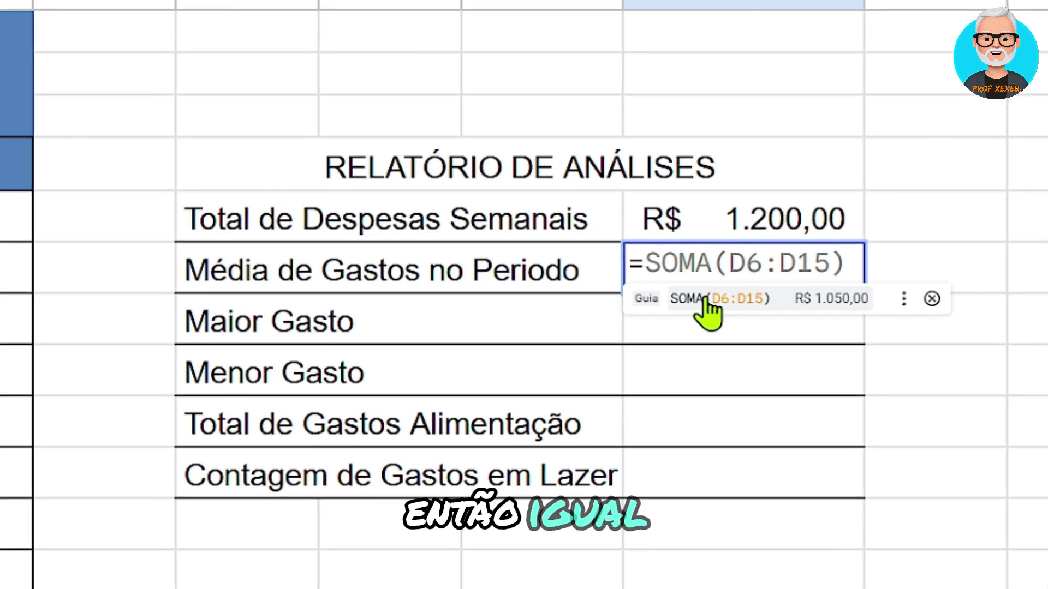
text(ÉDIA()
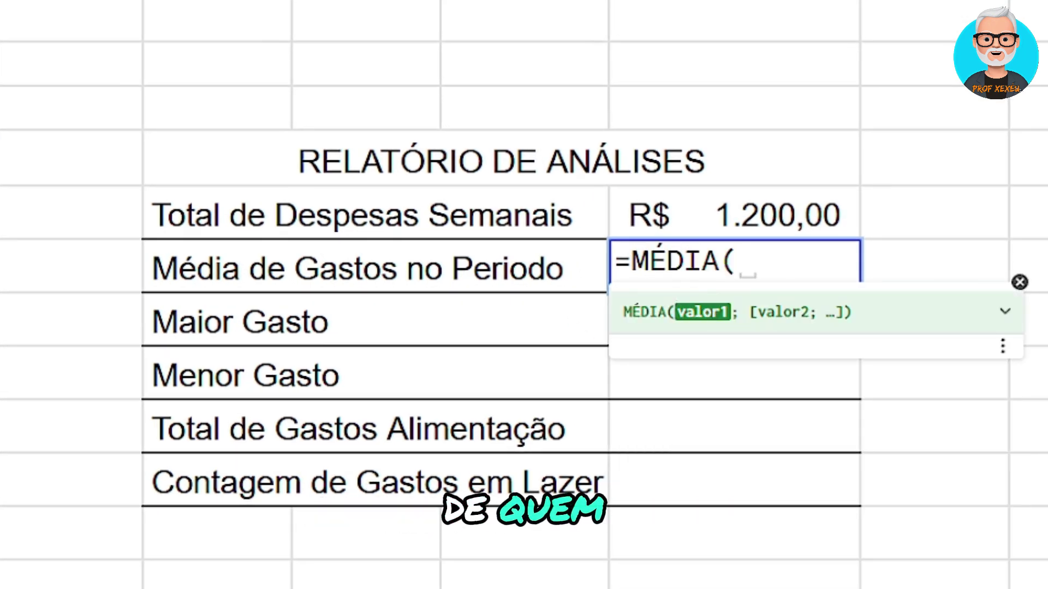
text(D5:D6)
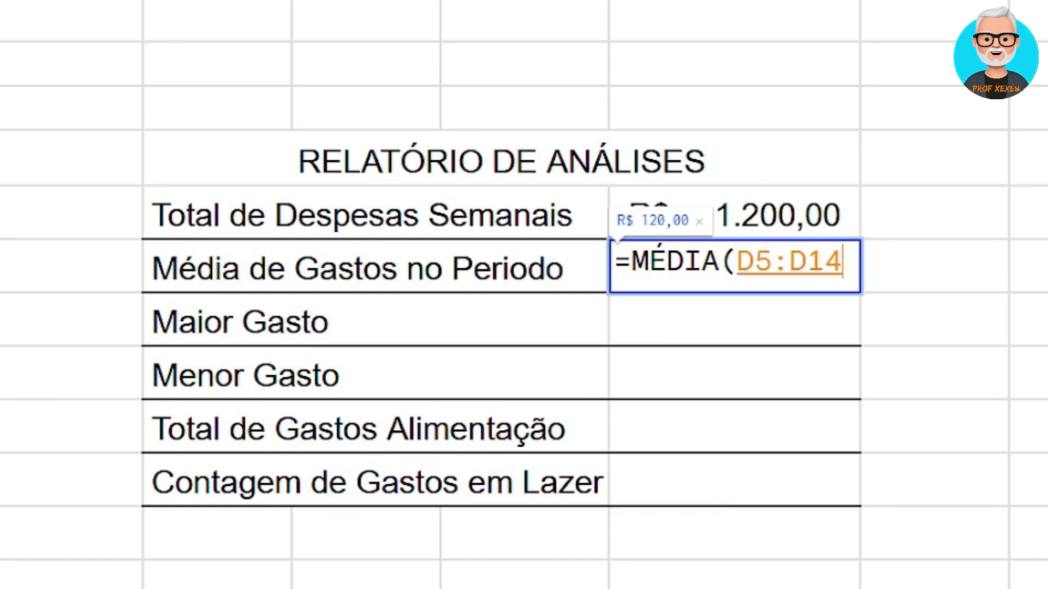
text())
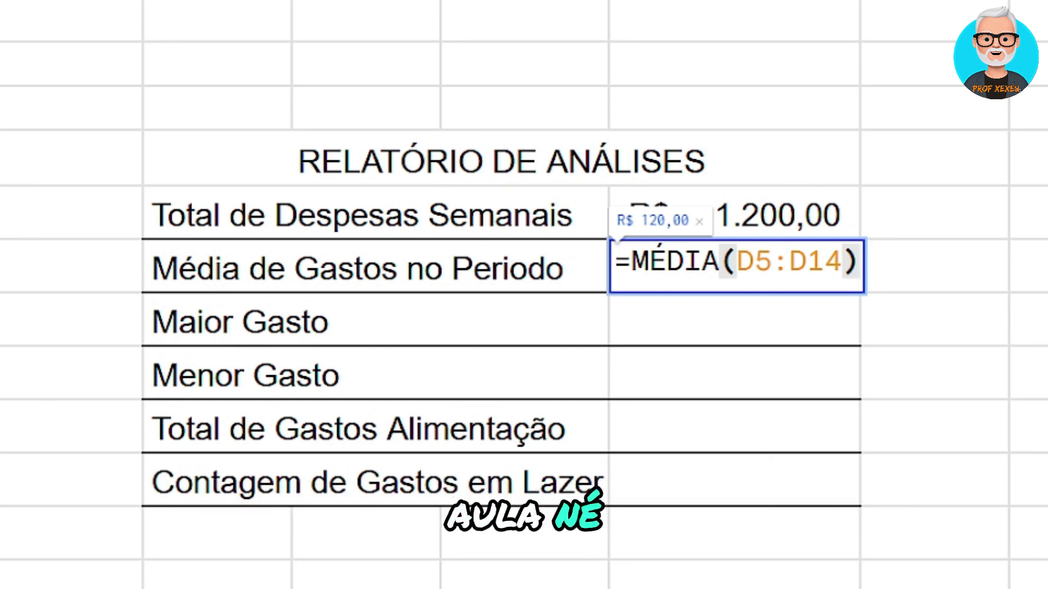
key(Return)
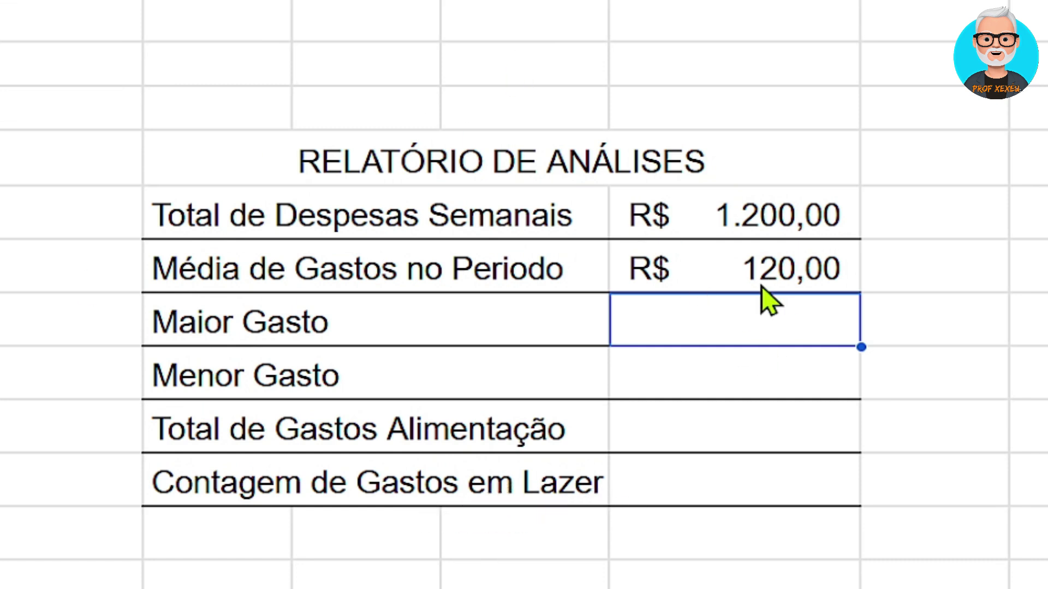
click(684, 273)
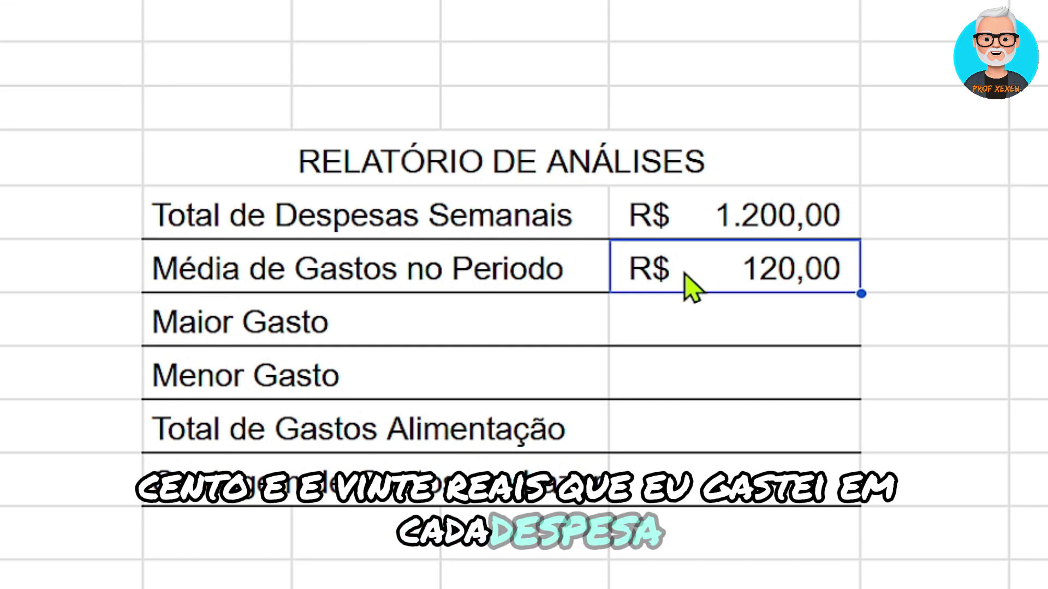
Step: Enter =MÁXIMO(D5:D14) in K7 to calculate Maior Gasto
click(713, 323)
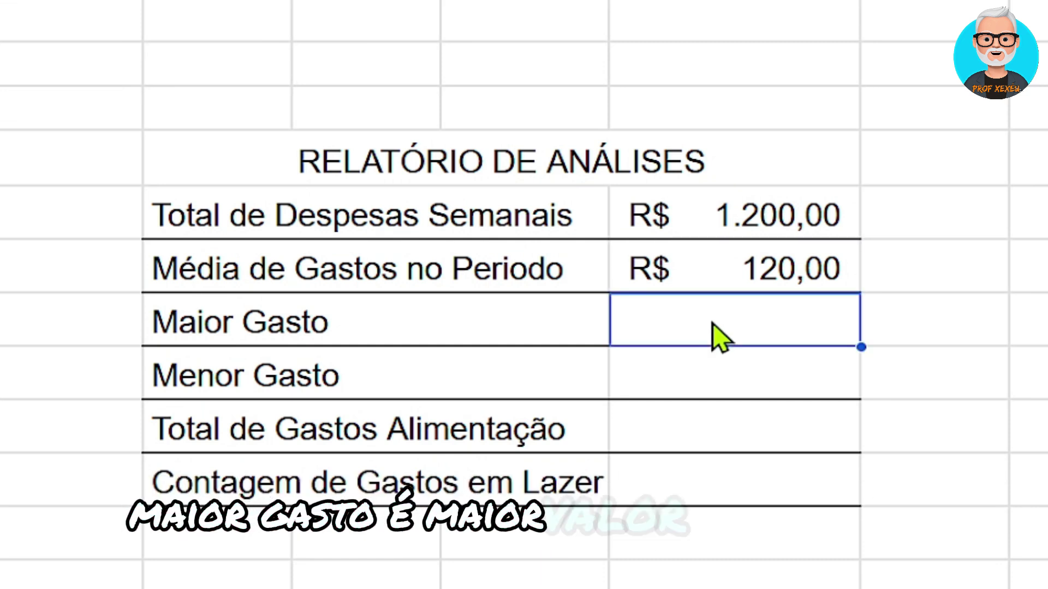
text(=)
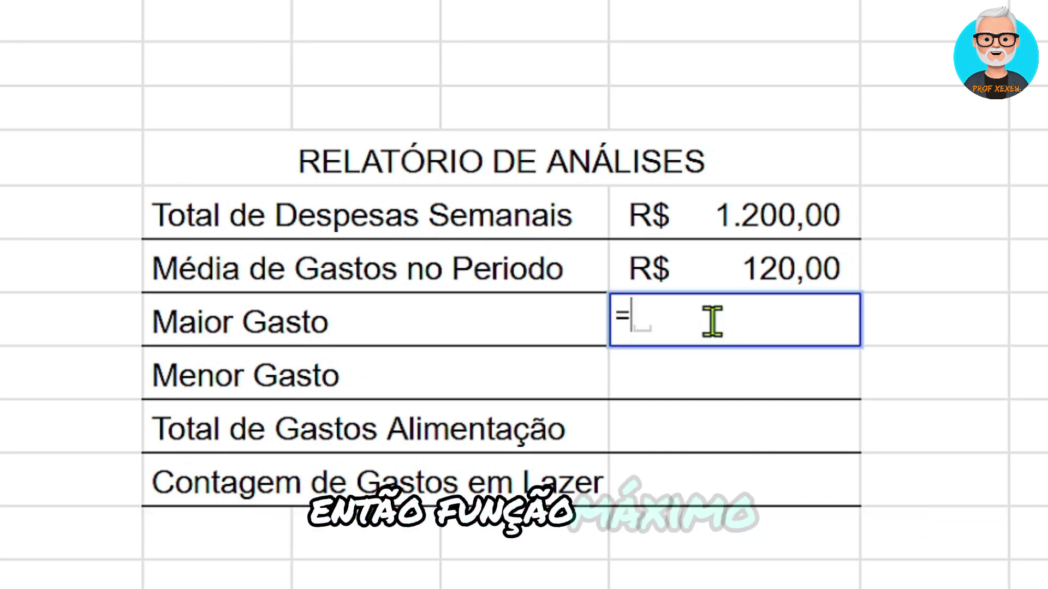
text(MÁXIM)
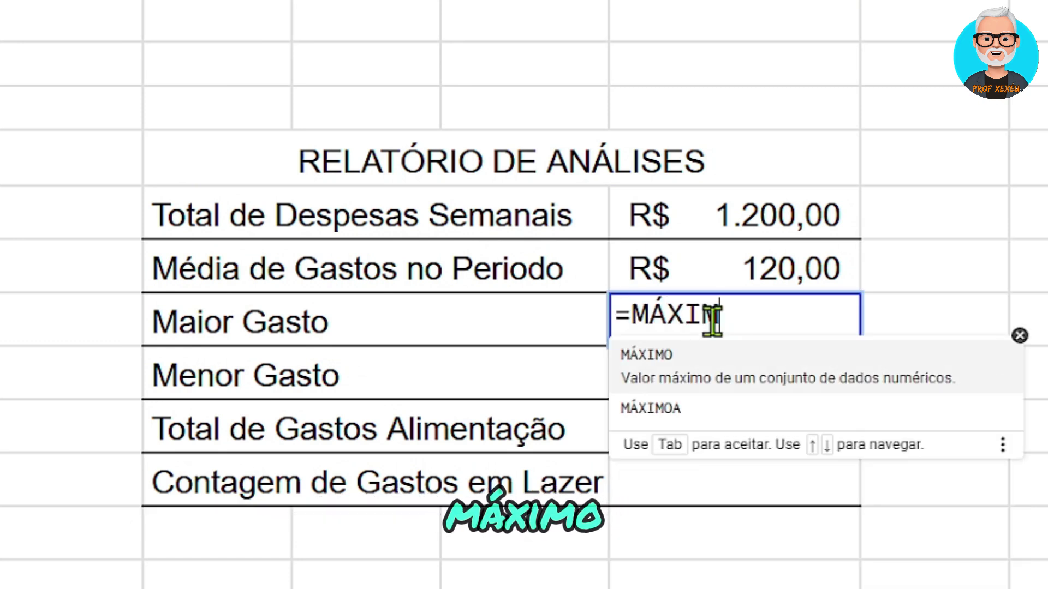
text(O()
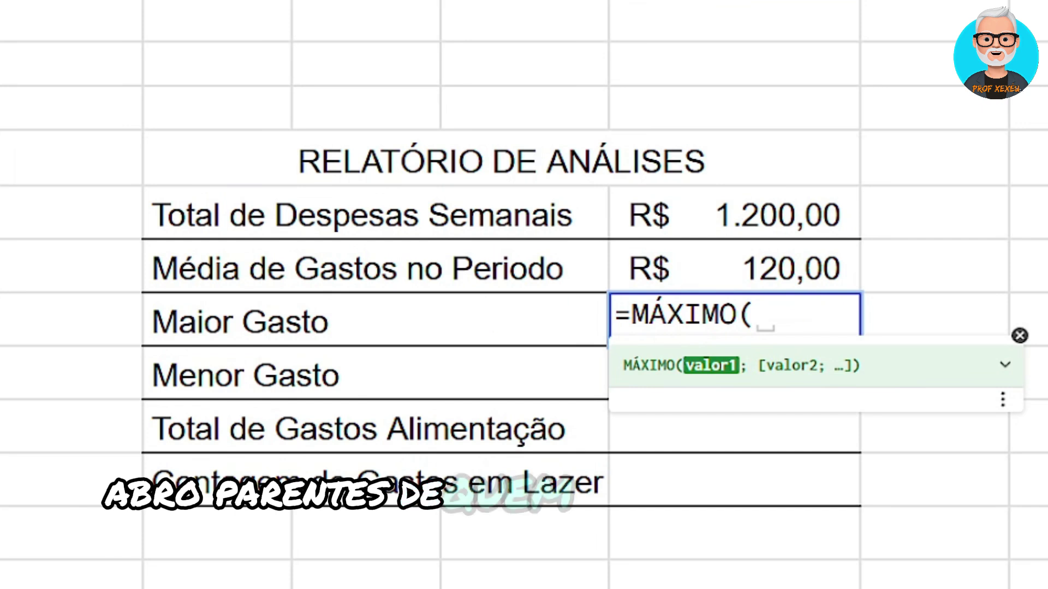
key(shift+Down)
key(shift+Down)
key(shift+Down)
key(shift+Down)
key(shift+Down)
key(shift+Down)
key(shift+Down)
key(shift+Down)
key(shift+Down)
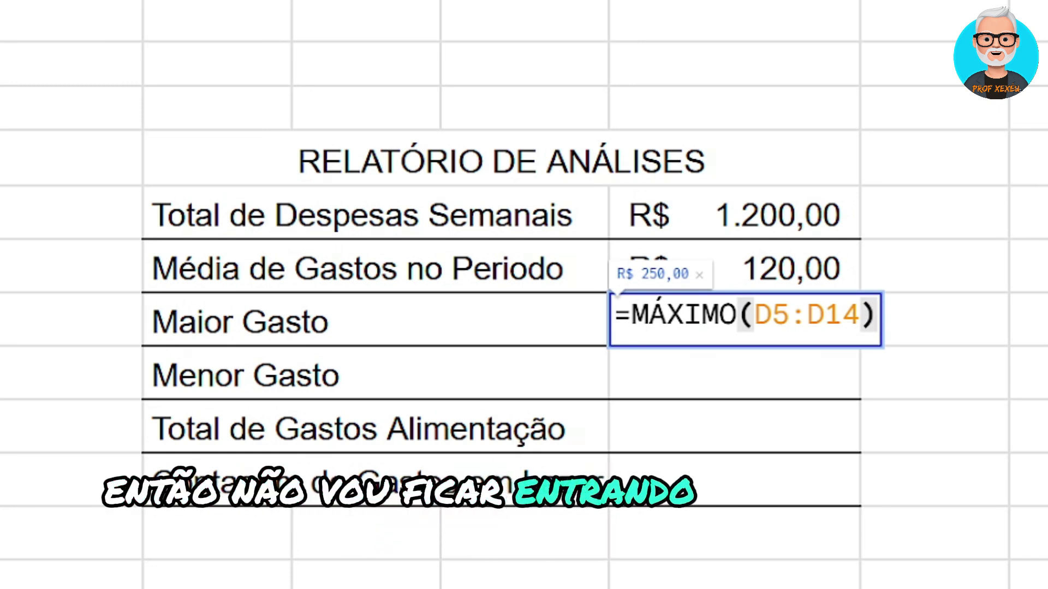
key(Return)
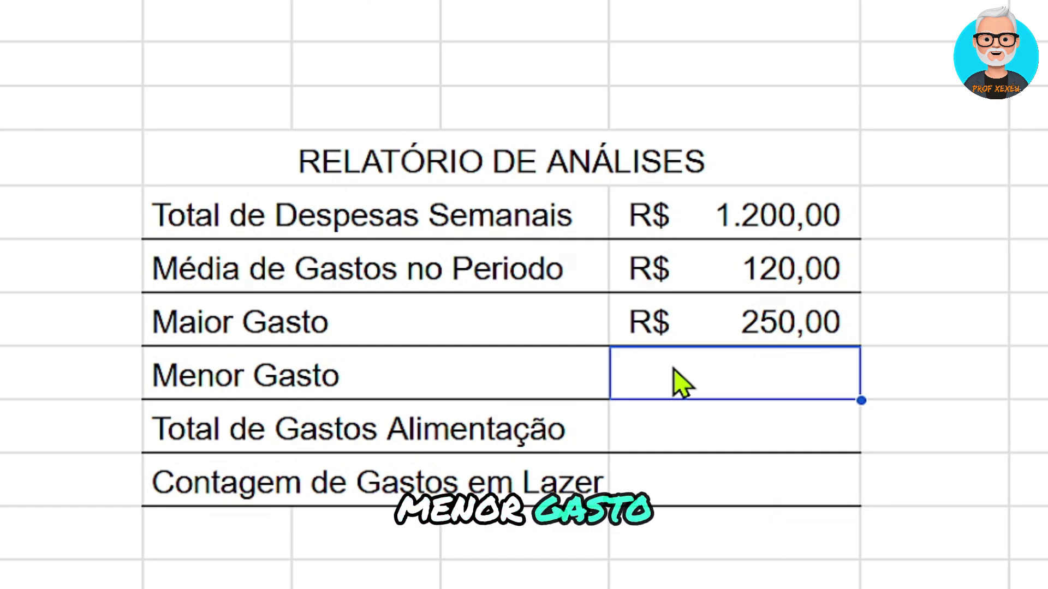
Step: Enter =MÍNIMO(D5:D14) in K8 to calculate Menor Gasto
text(=MÍNI)
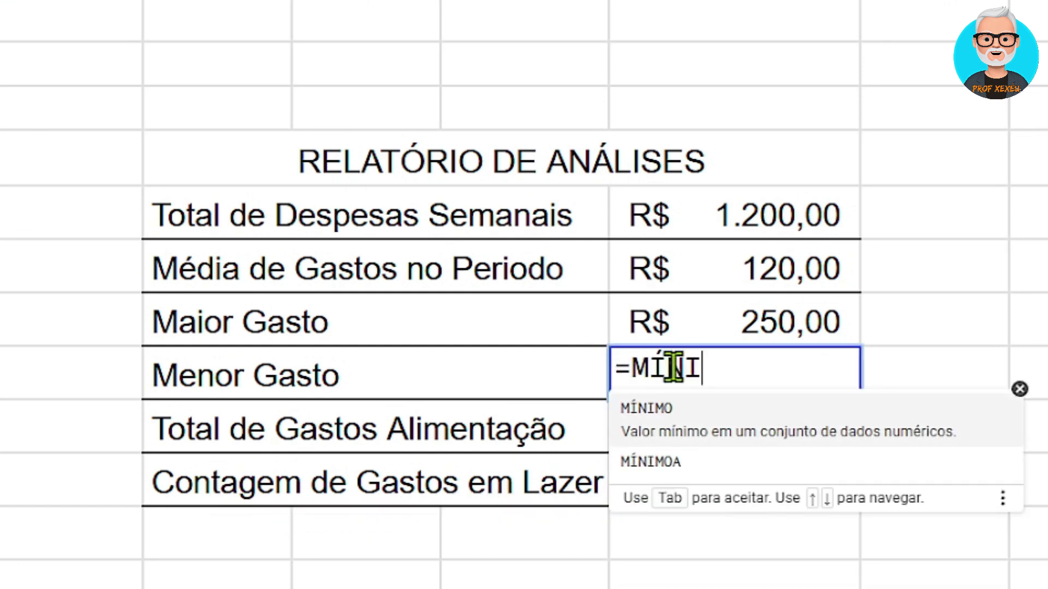
text(MO()
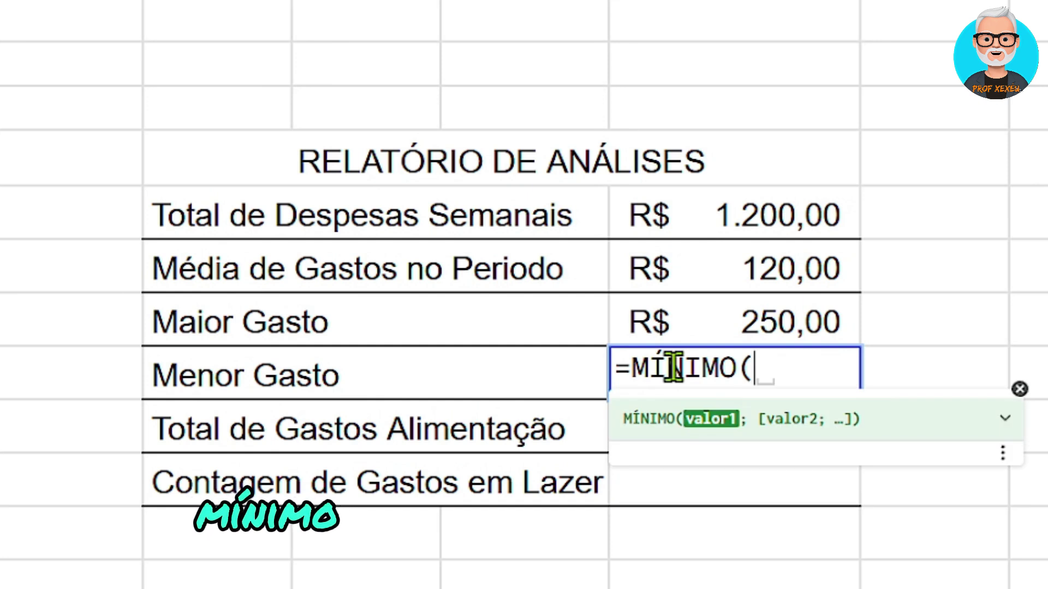
drag(3, 212, 3, 588)
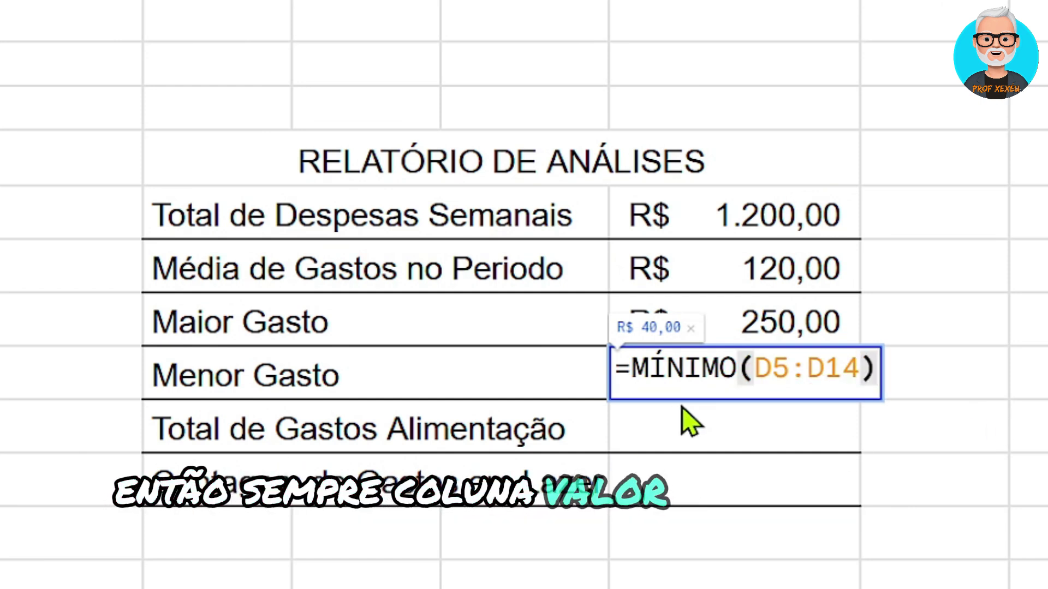
key(Return)
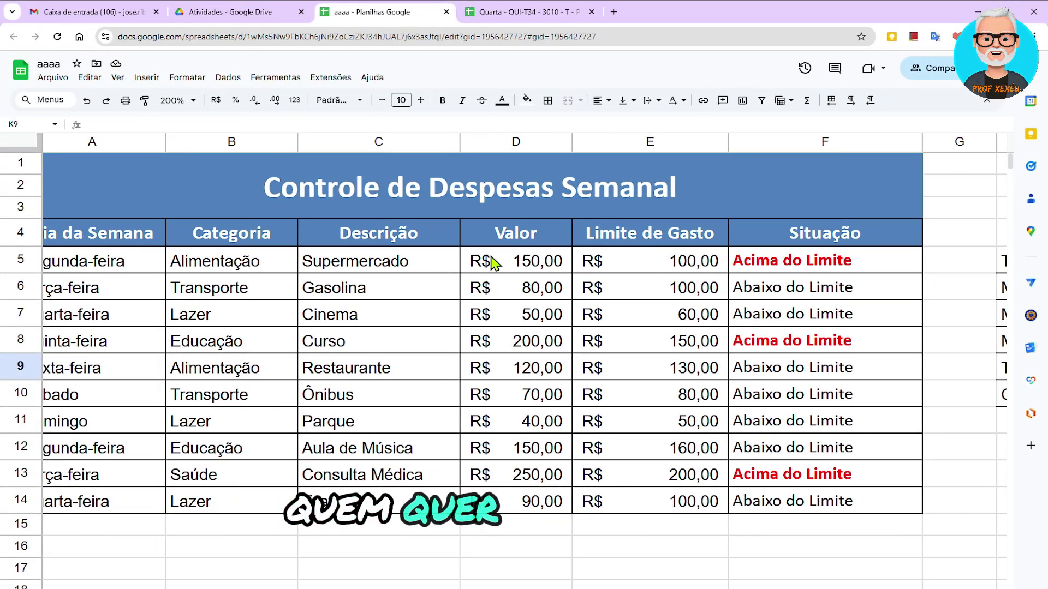
Step: Highlight the Alimentação entries in B5:D5 and B9:D9, and enter =SOMASE(B5:B14;"Alimentação";D5:D14) in K9 for Total de Gastos Alimentação
drag(273, 265, 489, 262)
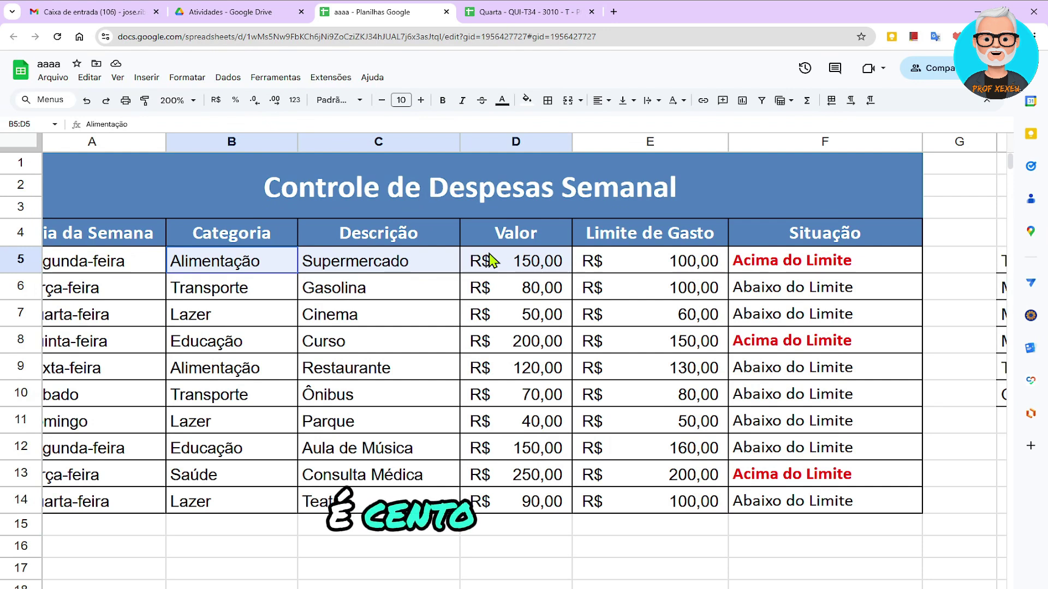
drag(246, 371, 472, 371)
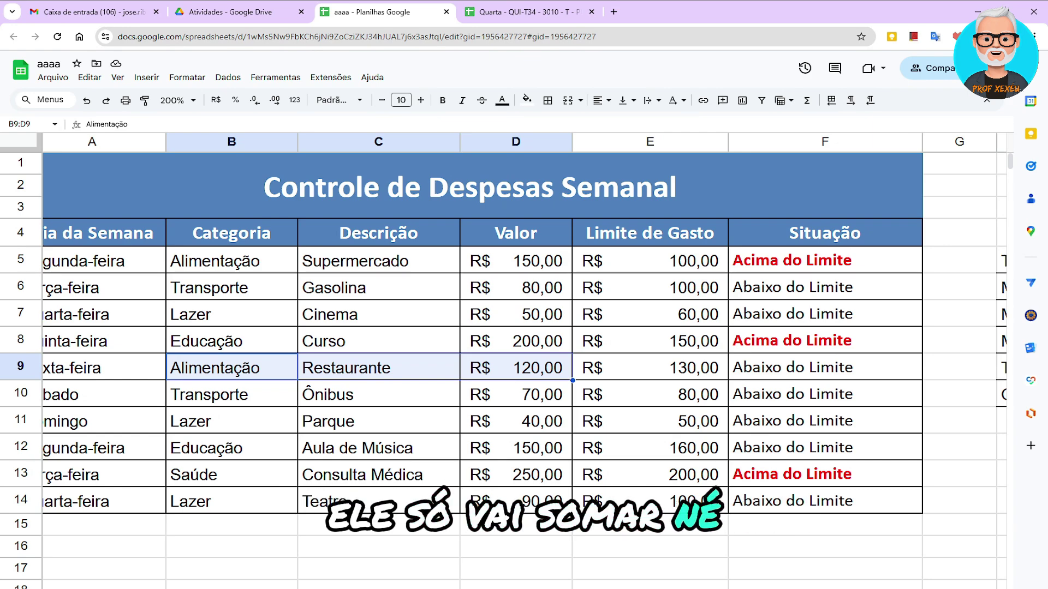
scroll(524, 327, right, 5)
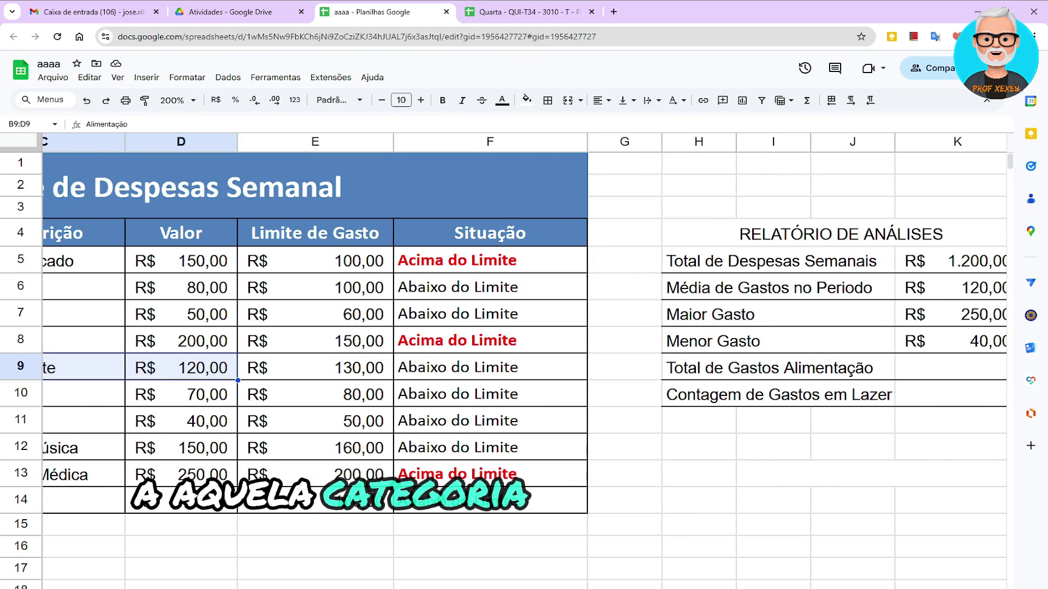
scroll(786, 462, right, 4)
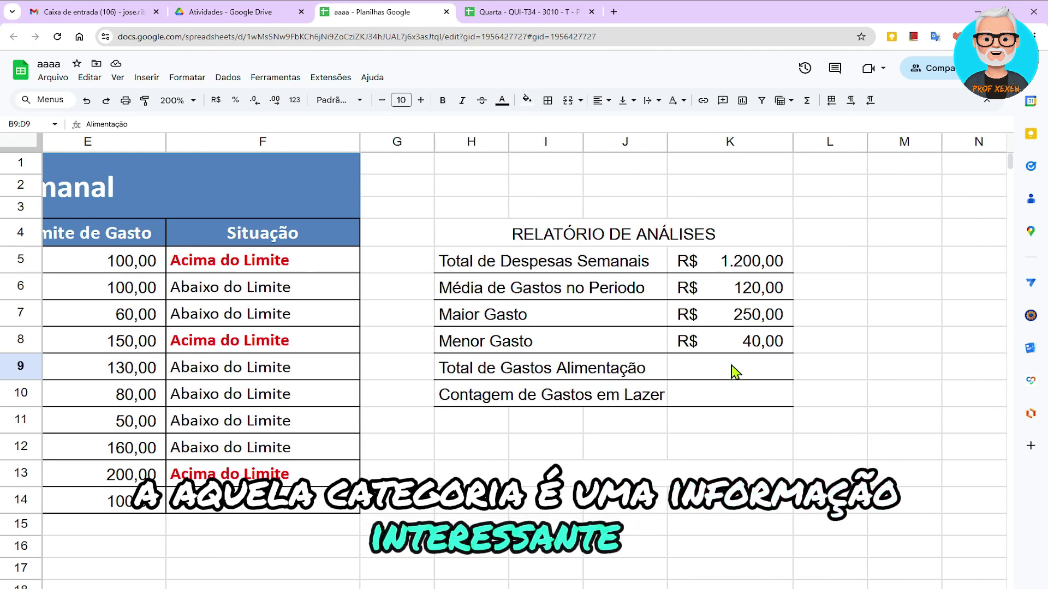
click(731, 365)
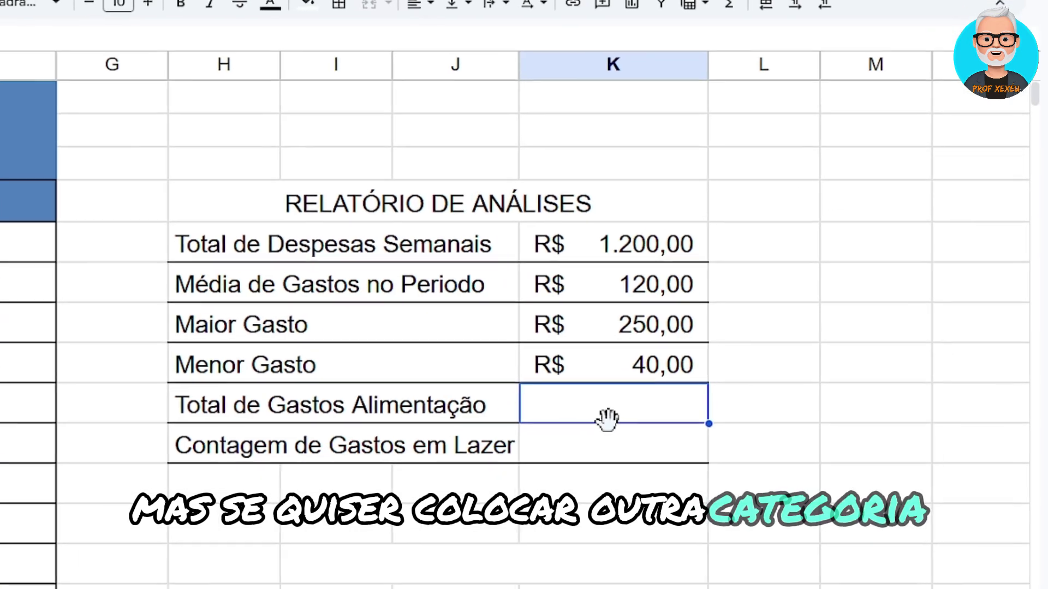
text(=)
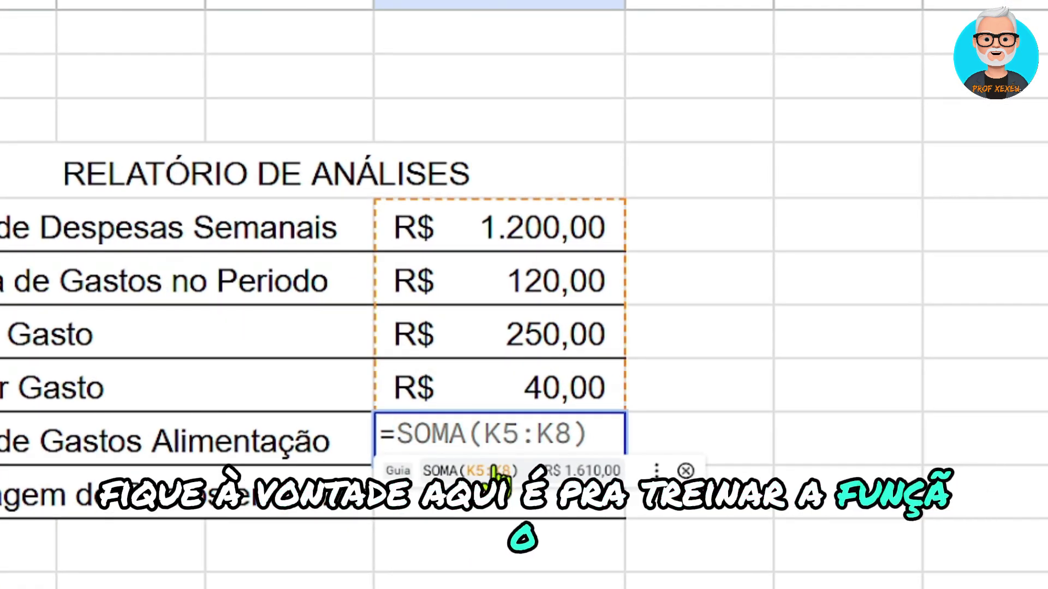
text(SOMASE)
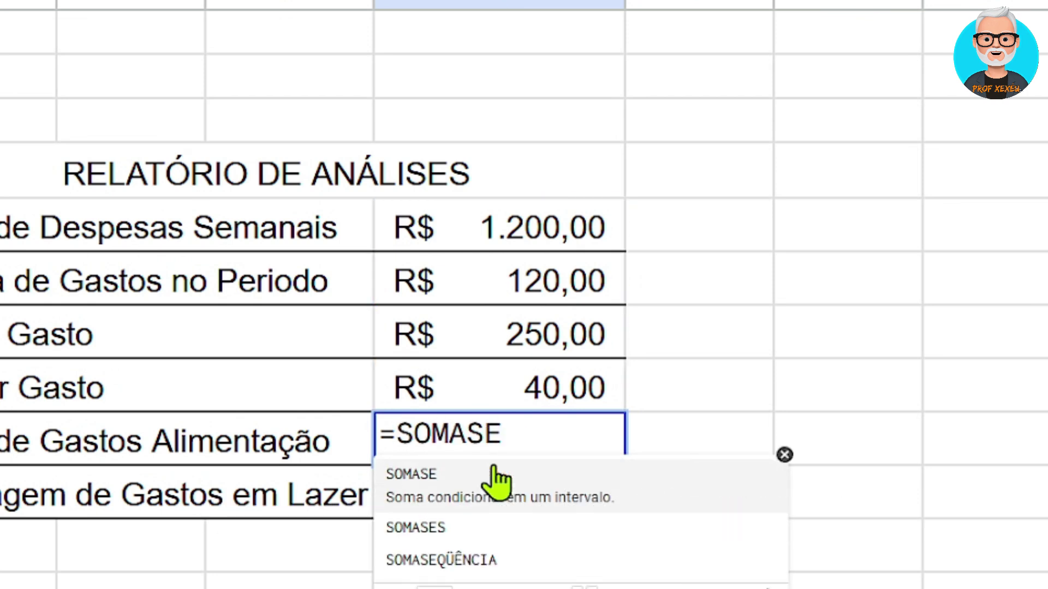
click(494, 474)
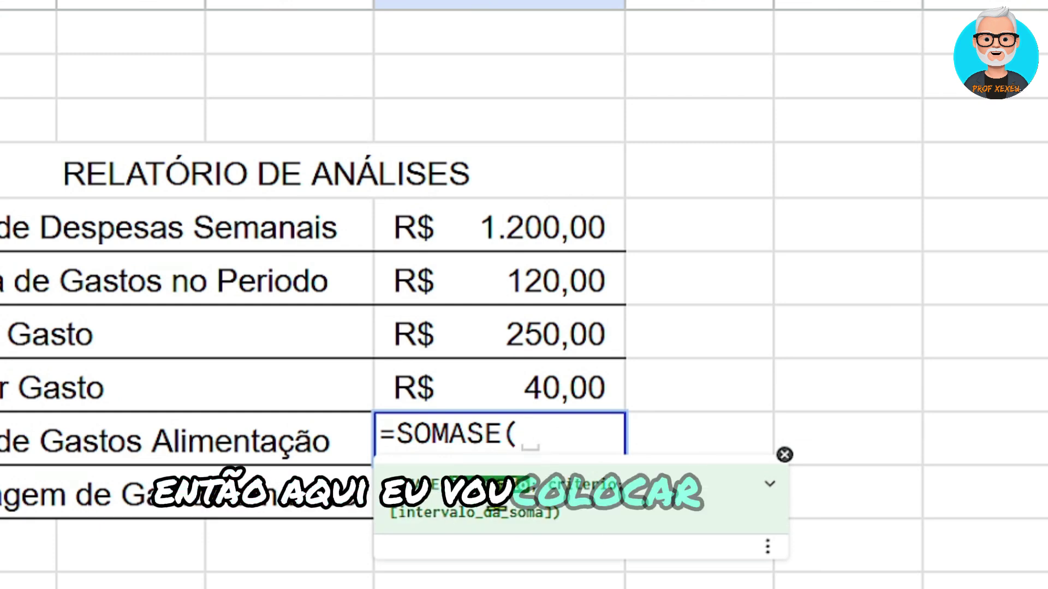
scroll(783, 437, left, 10)
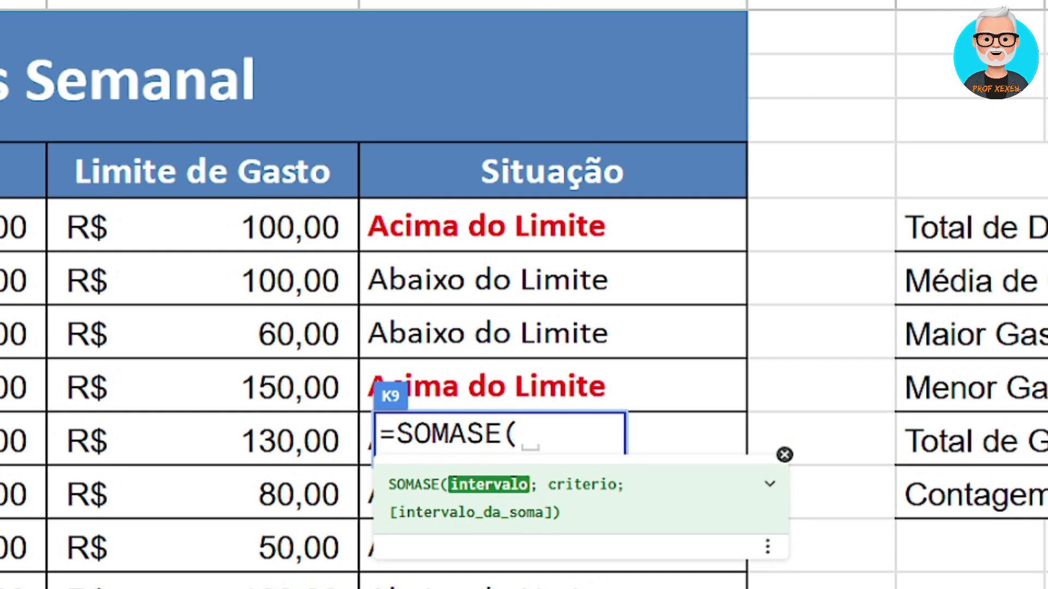
drag(1, 226, 1, 588)
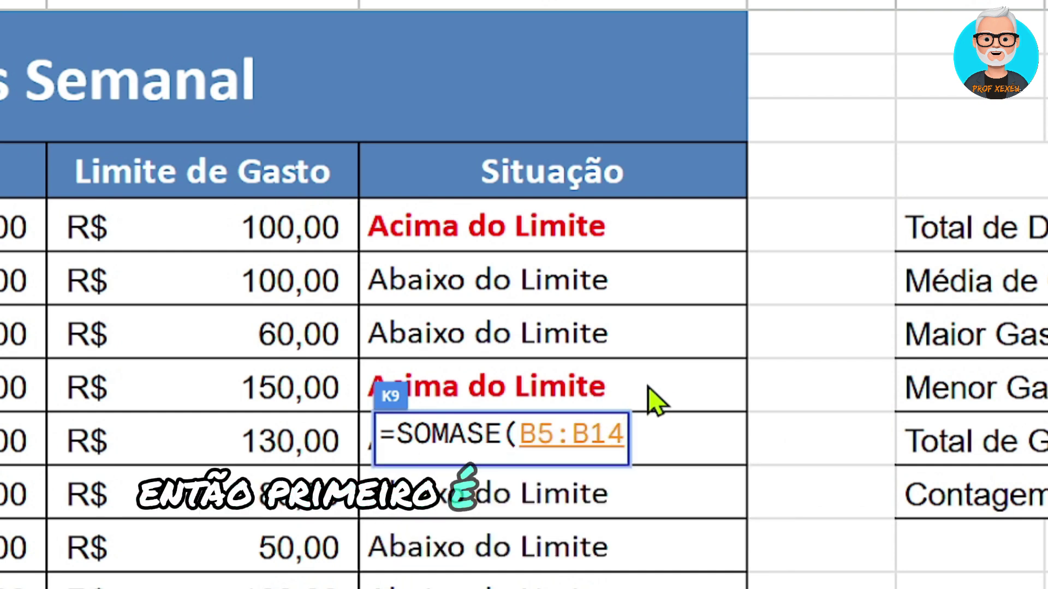
text(;"Alimentação)
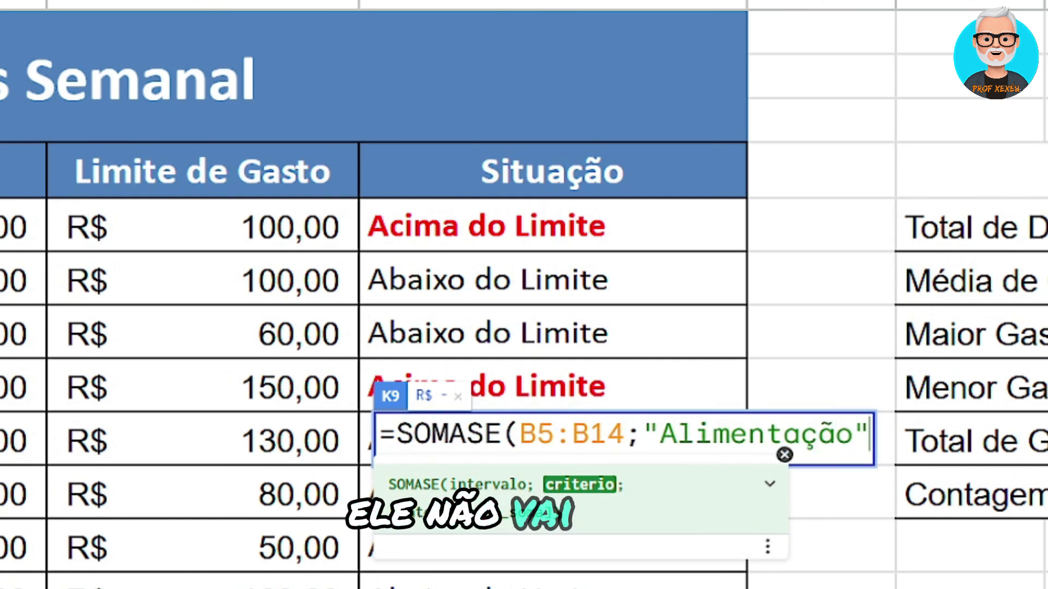
text(;)
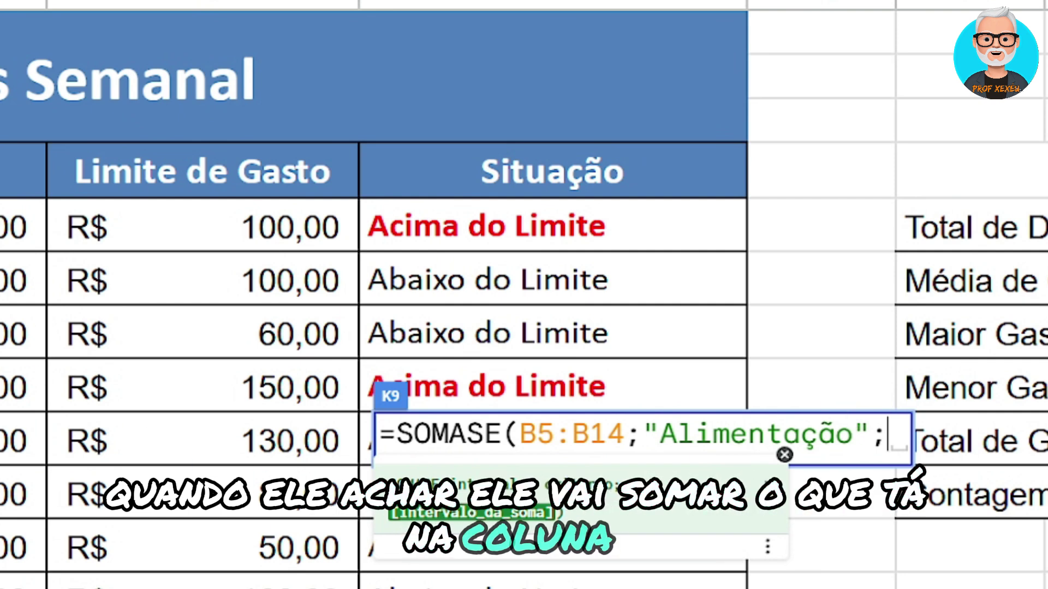
drag(22, 227, 22, 586)
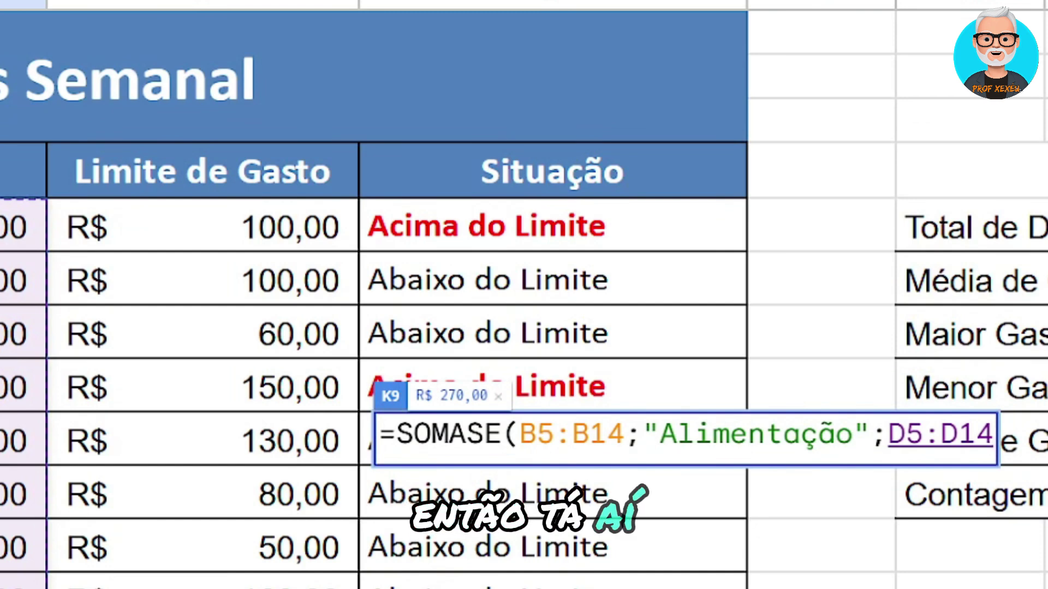
text())
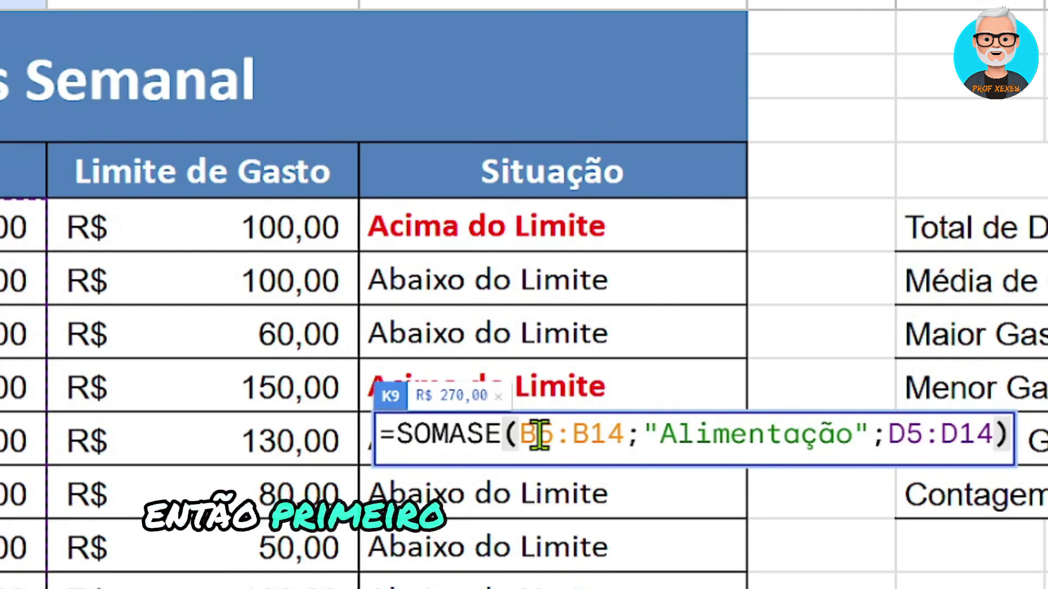
mouse_move(520, 426)
mouse_down()
mouse_move(855, 441)
mouse_move(992, 434)
mouse_up()
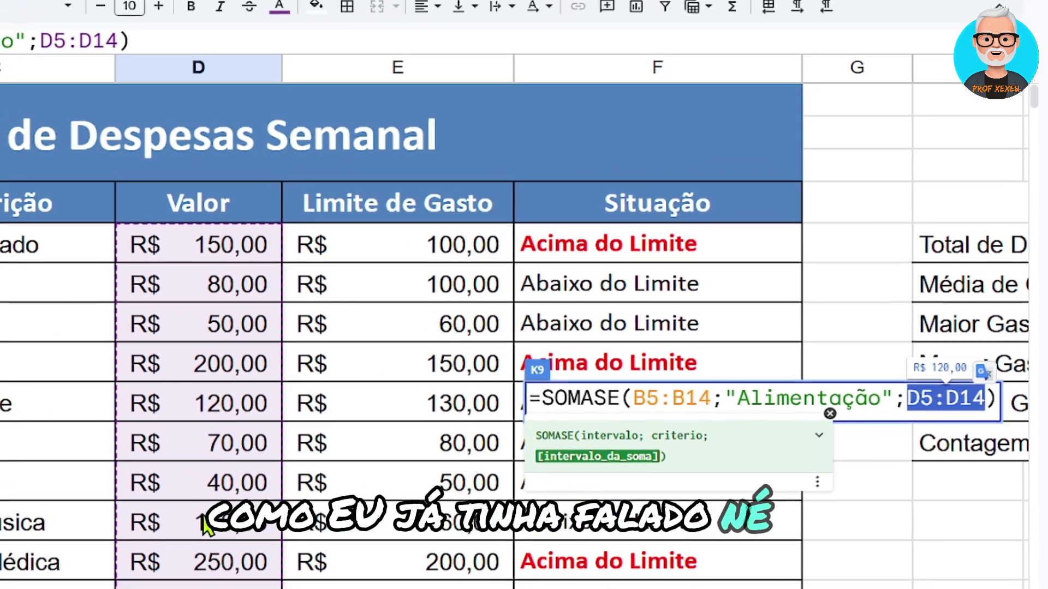
key(Return)
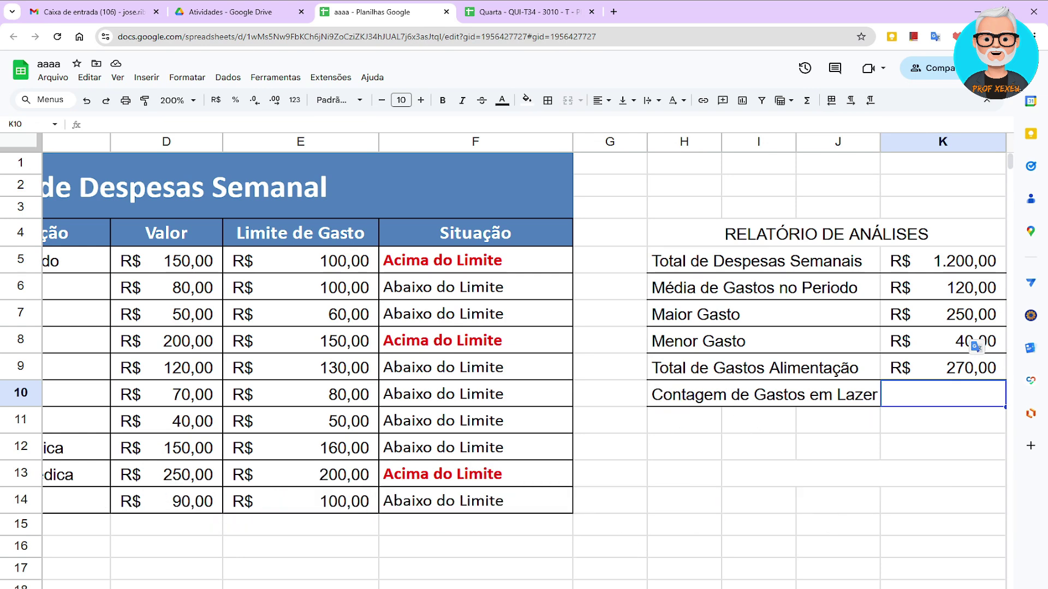
Step: Enter =CONT.SE(B5:B14;"Lazer") in K10 to calculate Contagem de Gastos em Lazer
scroll(975, 346, left, 5)
scroll(523, 360, left, 1)
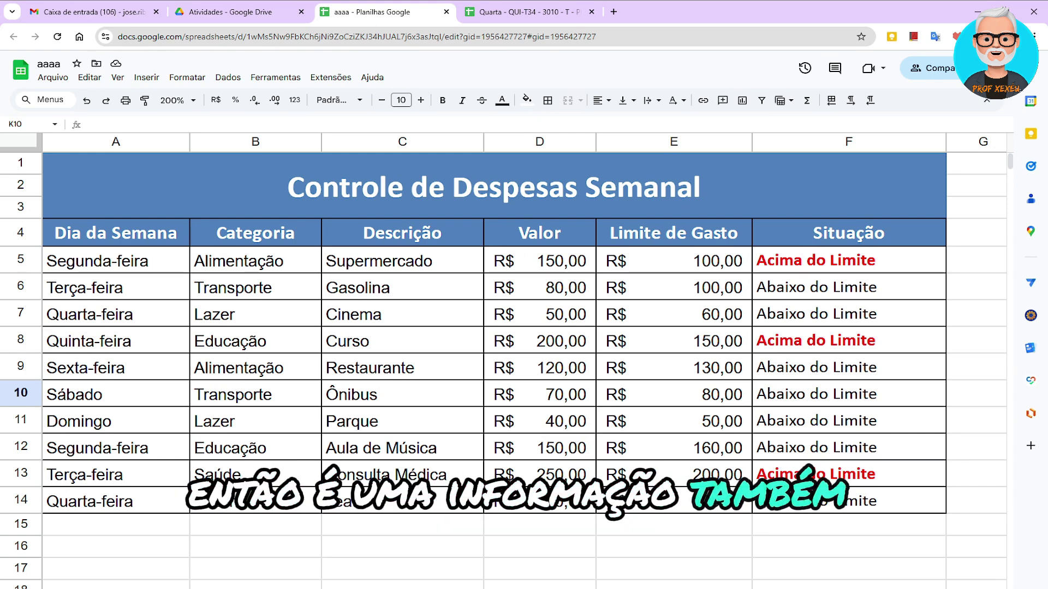
scroll(524, 360, right, 5)
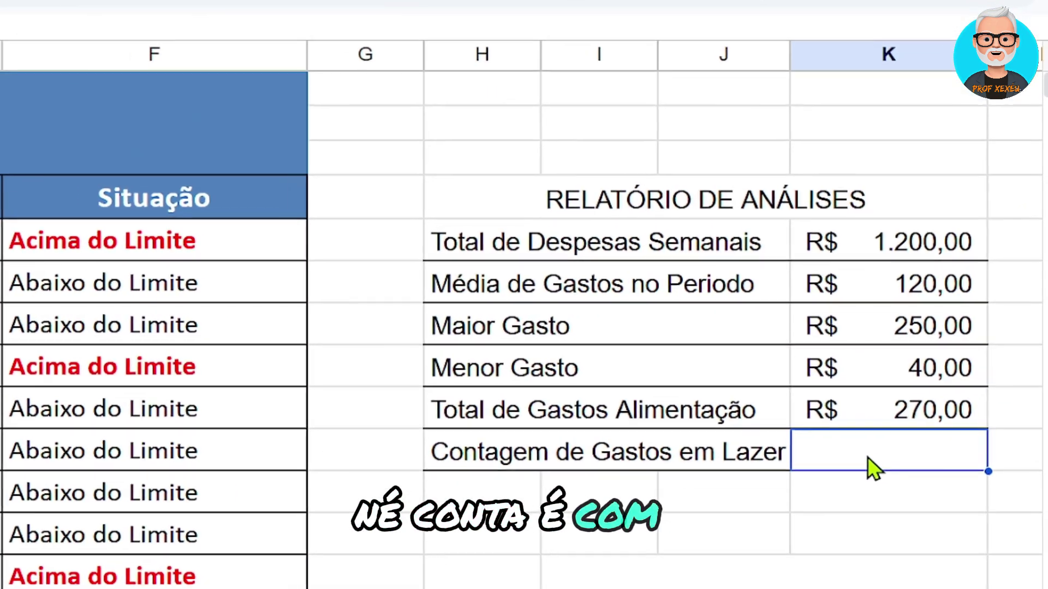
text(=cont)
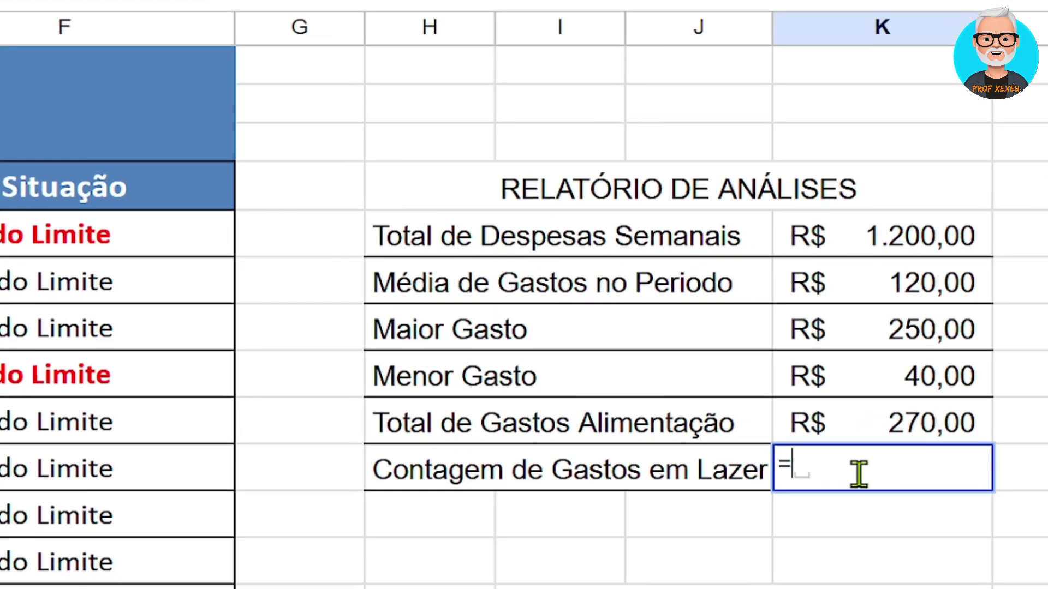
text(.se)
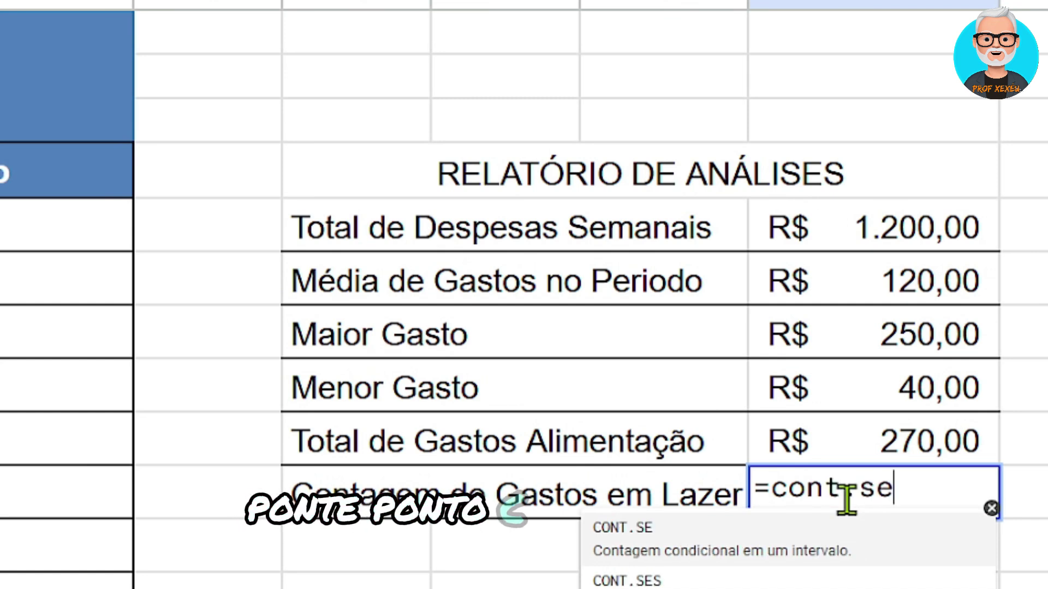
text(()
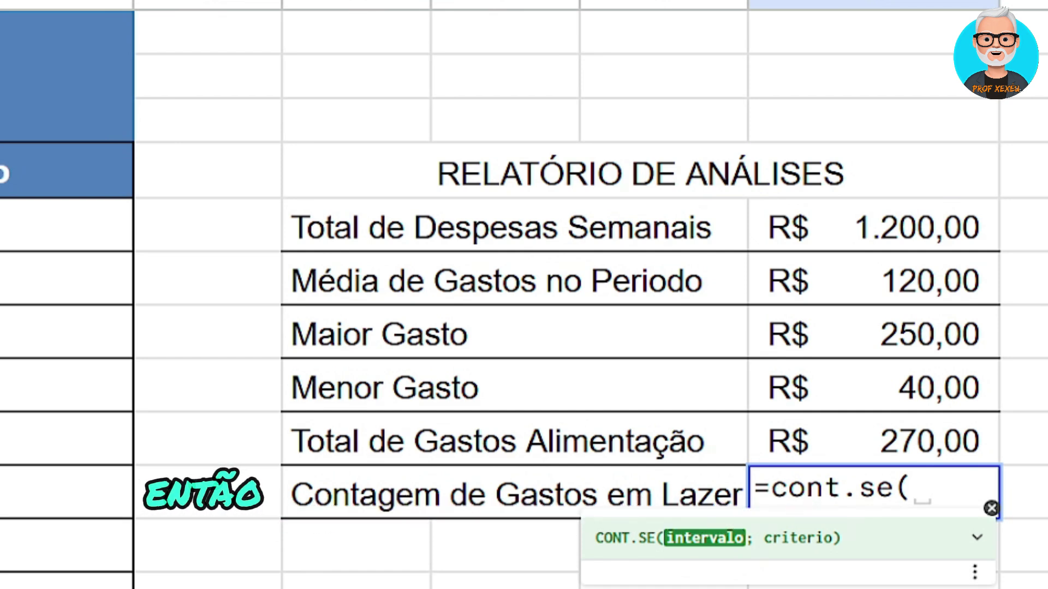
scroll(523, 327, left, 5)
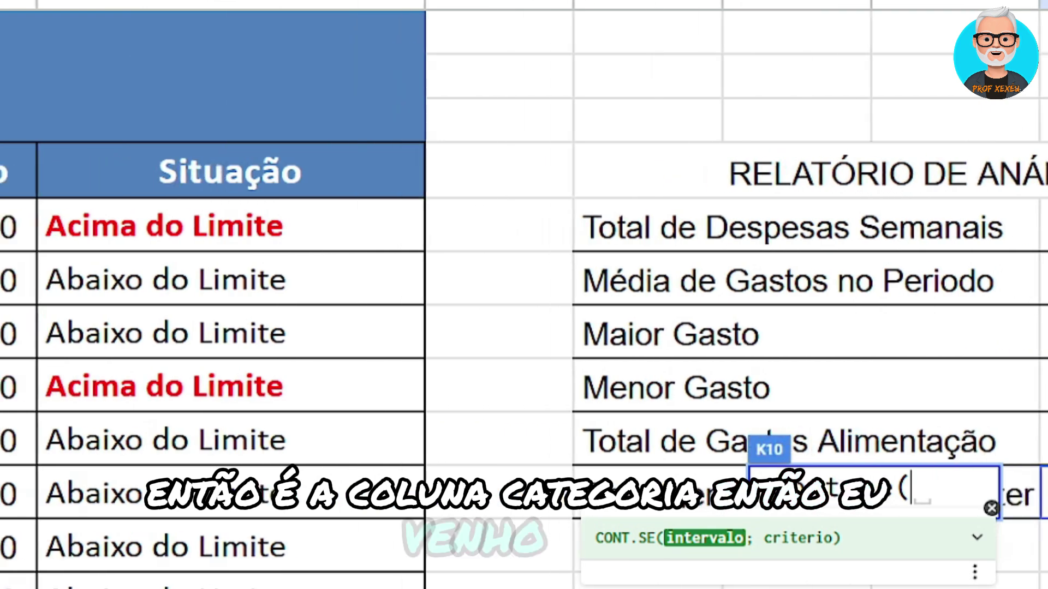
scroll(524, 328, left, 3)
drag(3, 226, 2, 587)
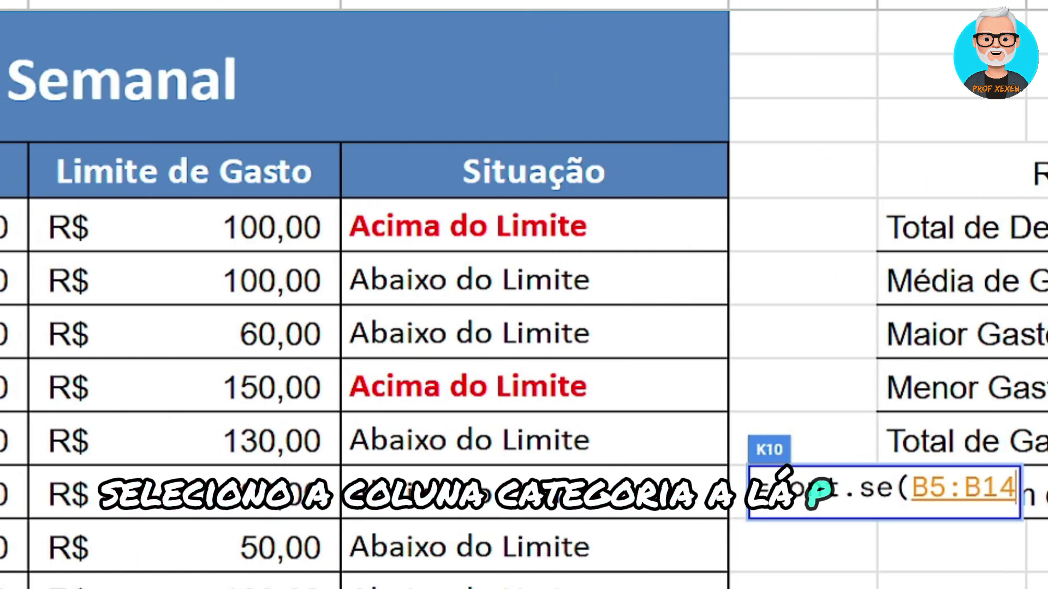
scroll(524, 328, right, 8)
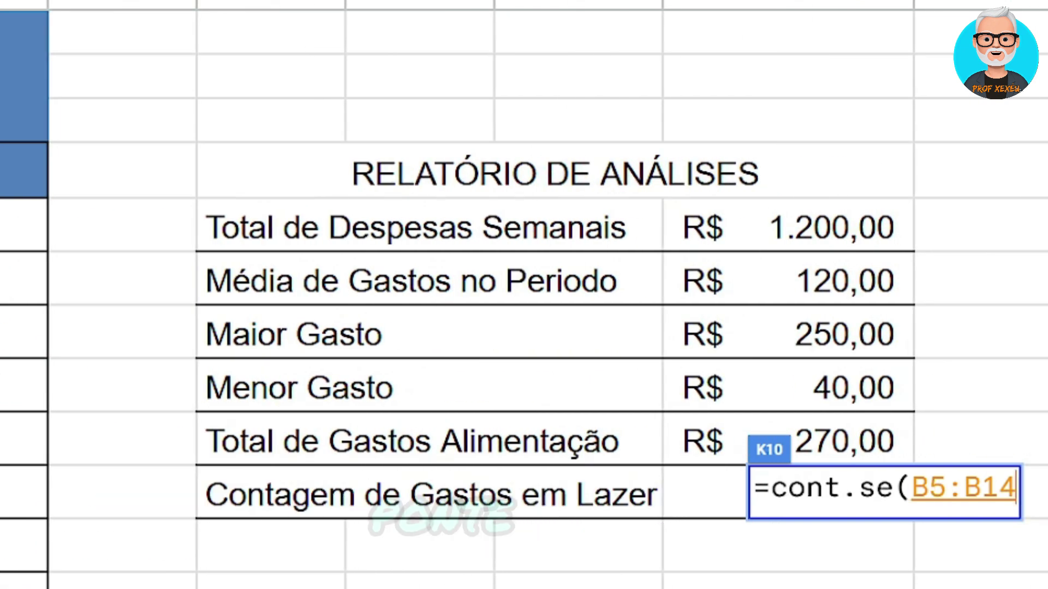
text(;)
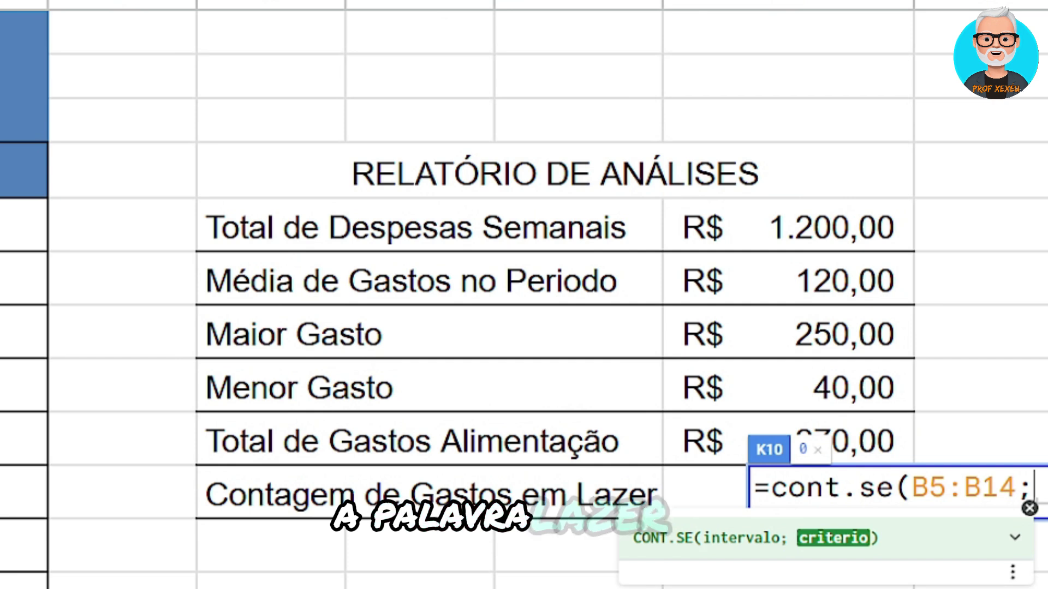
text("L)
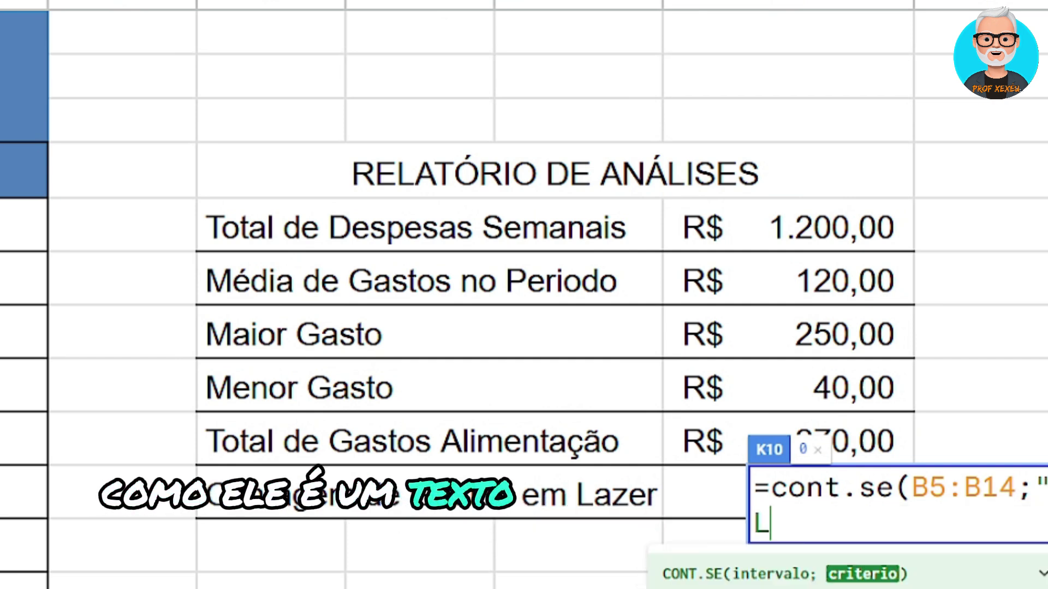
text(azer")
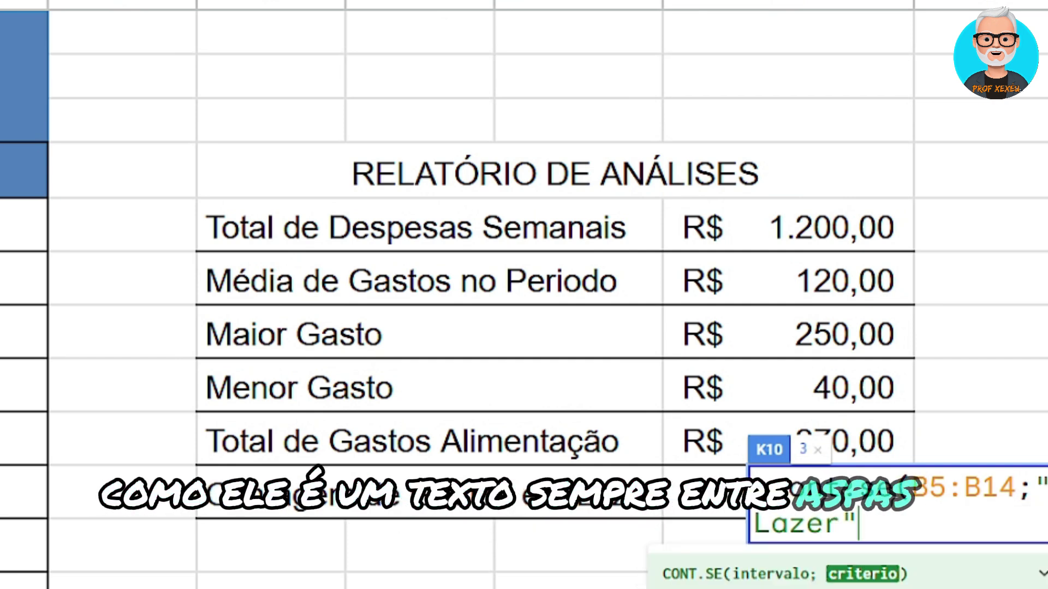
text())
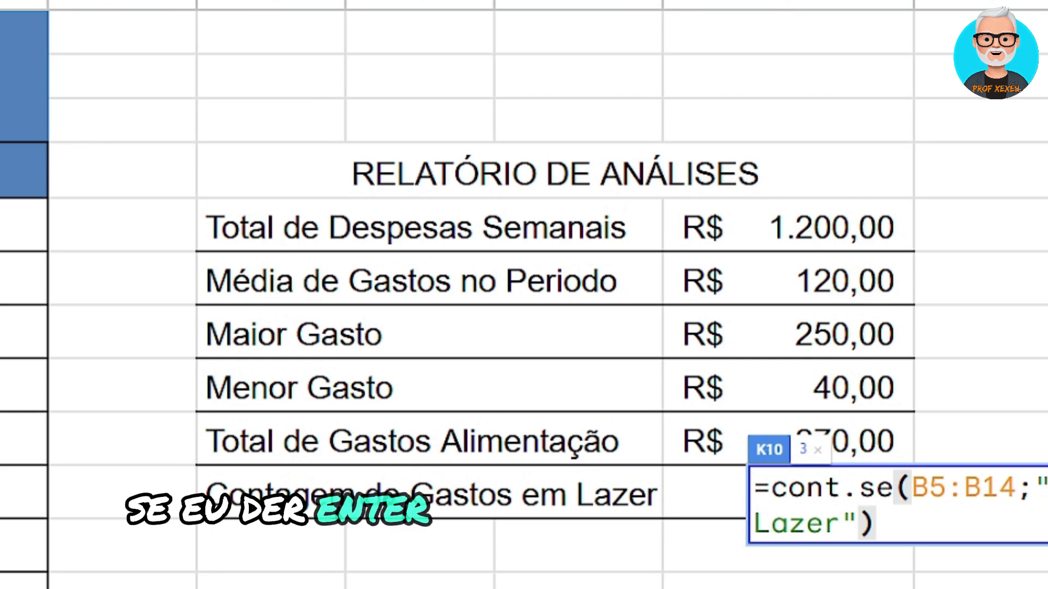
scroll(524, 327, left, 5)
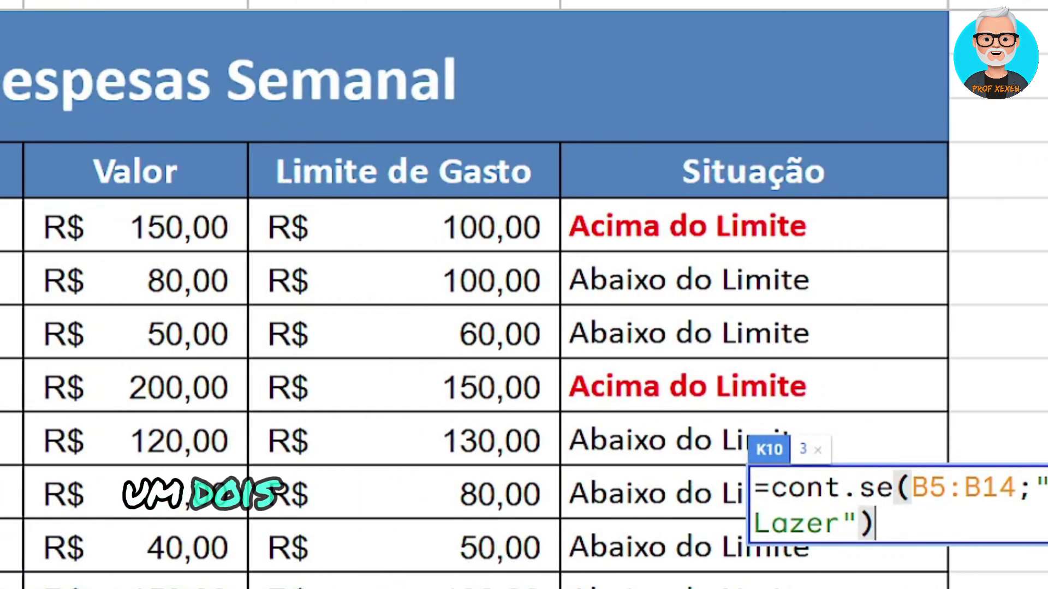
scroll(524, 295, right, 10)
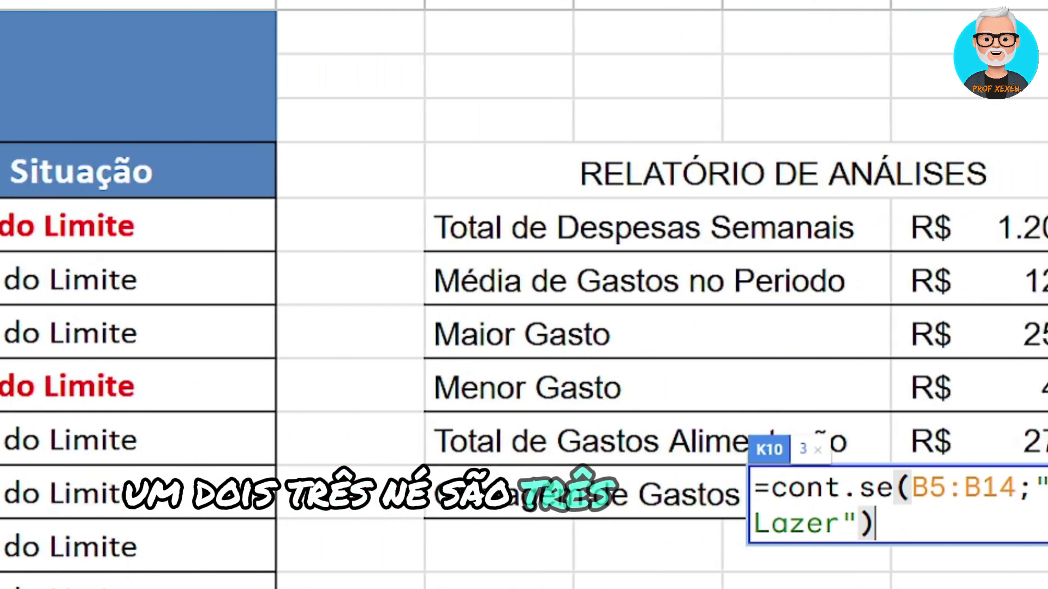
scroll(524, 294, left, 5)
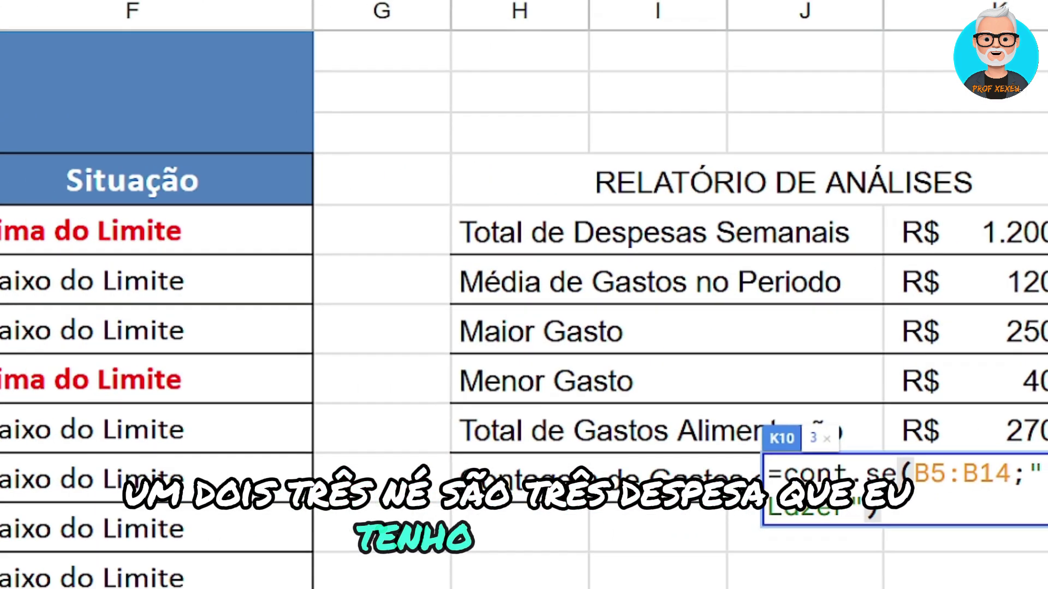
key(Return)
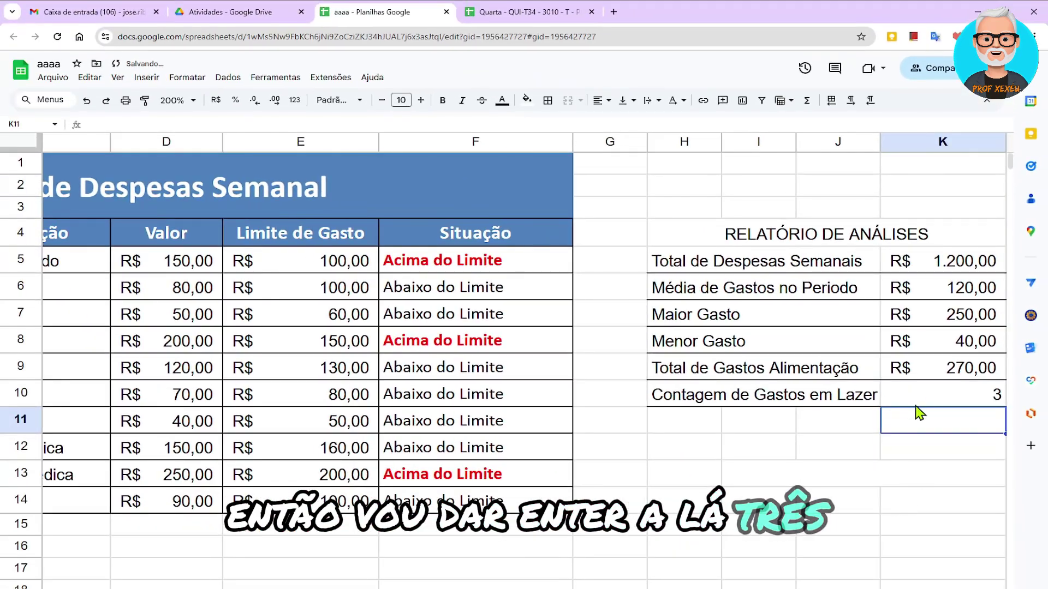
Step: Review the formulas in K5 to K10 of the analysis report one by one, leaving them unchanged
click(935, 406)
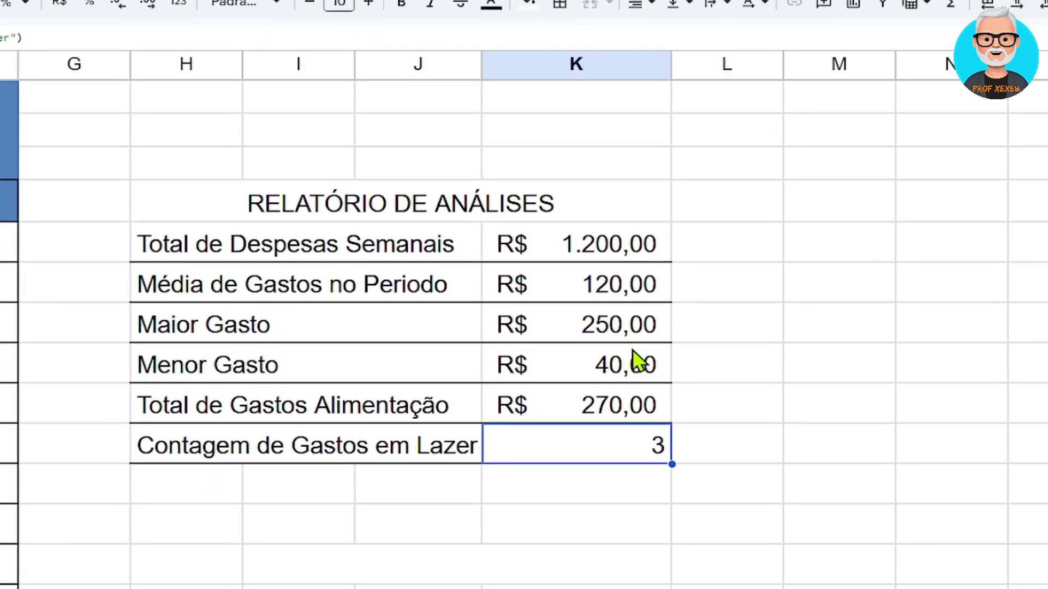
double_click(622, 244)
click(623, 280)
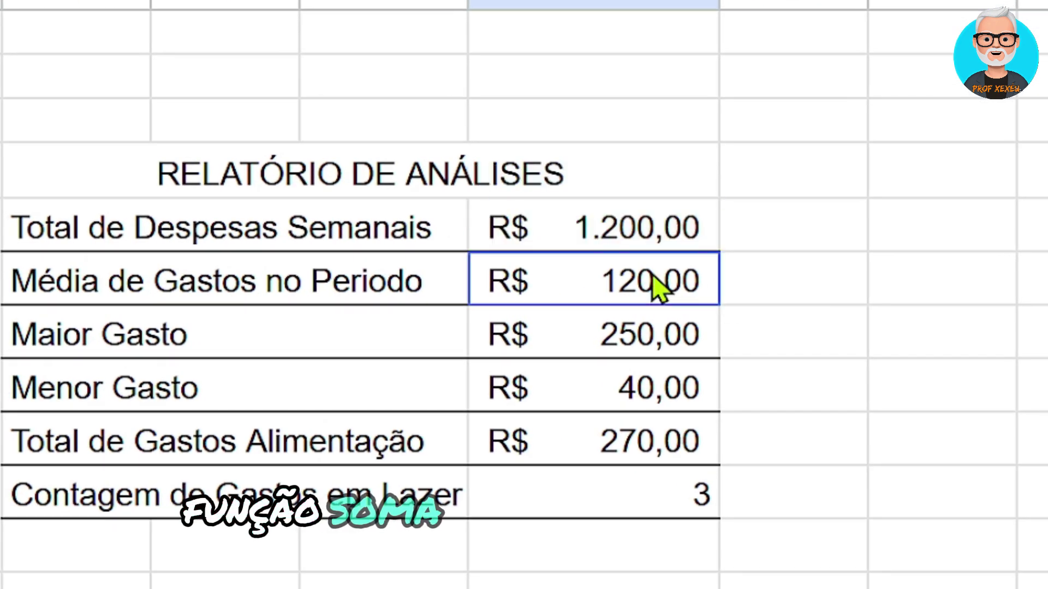
double_click(659, 287)
click(675, 338)
double_click(675, 339)
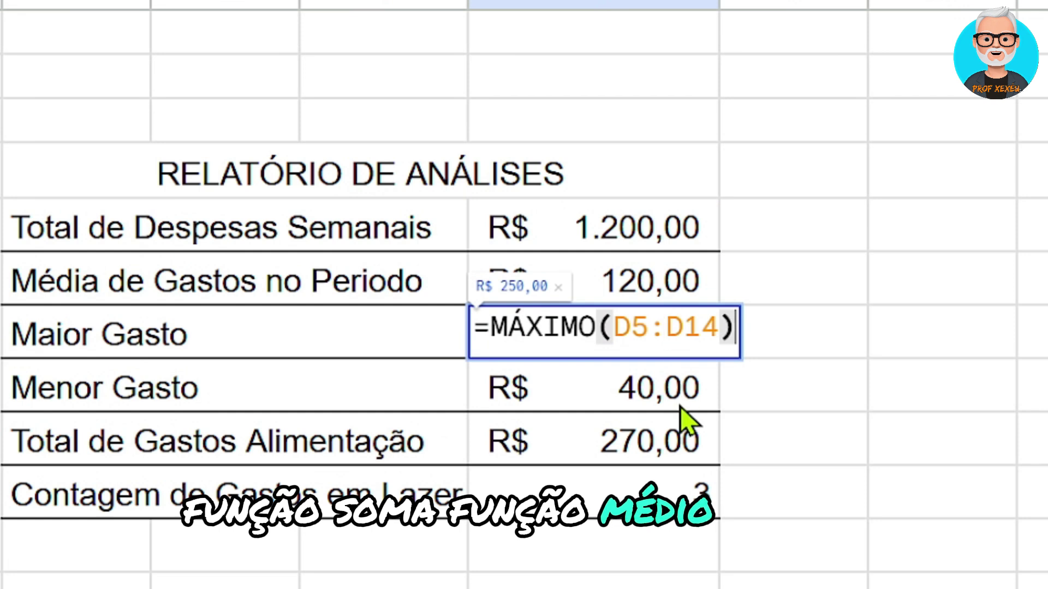
click(679, 394)
double_click(675, 385)
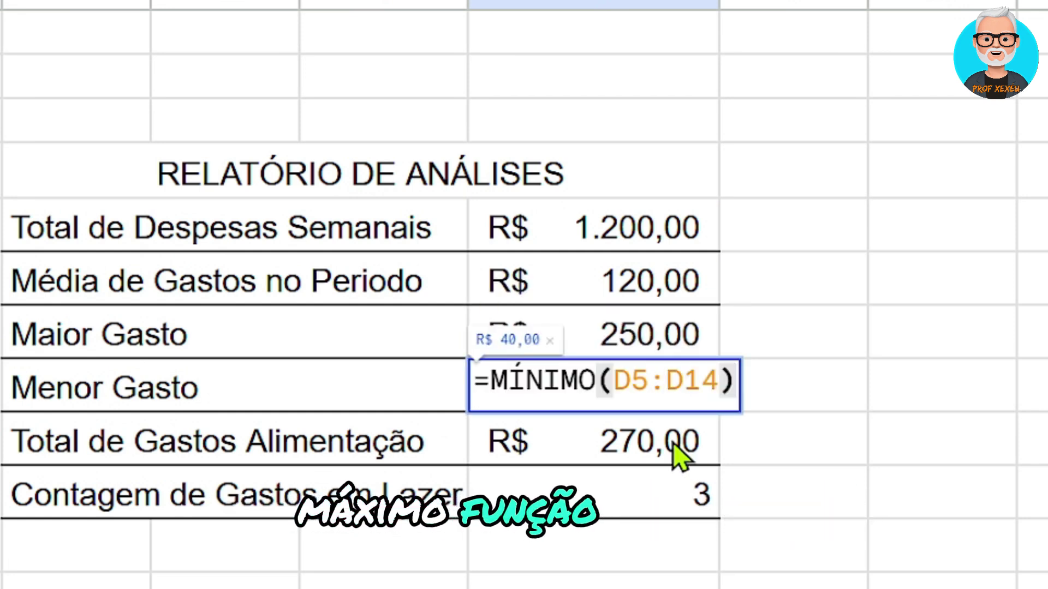
click(679, 461)
double_click(678, 458)
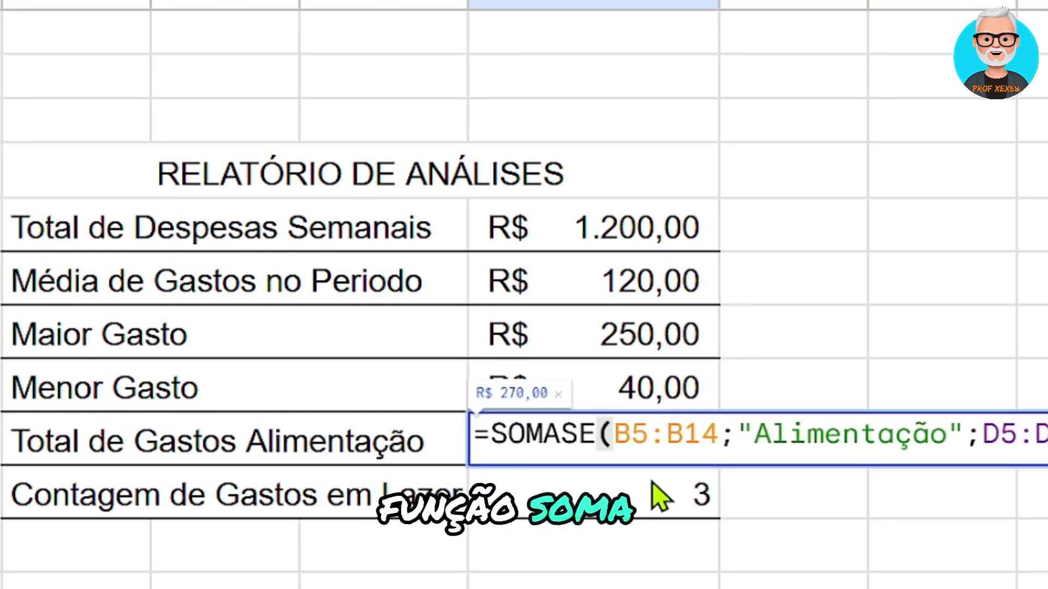
click(653, 497)
double_click(653, 496)
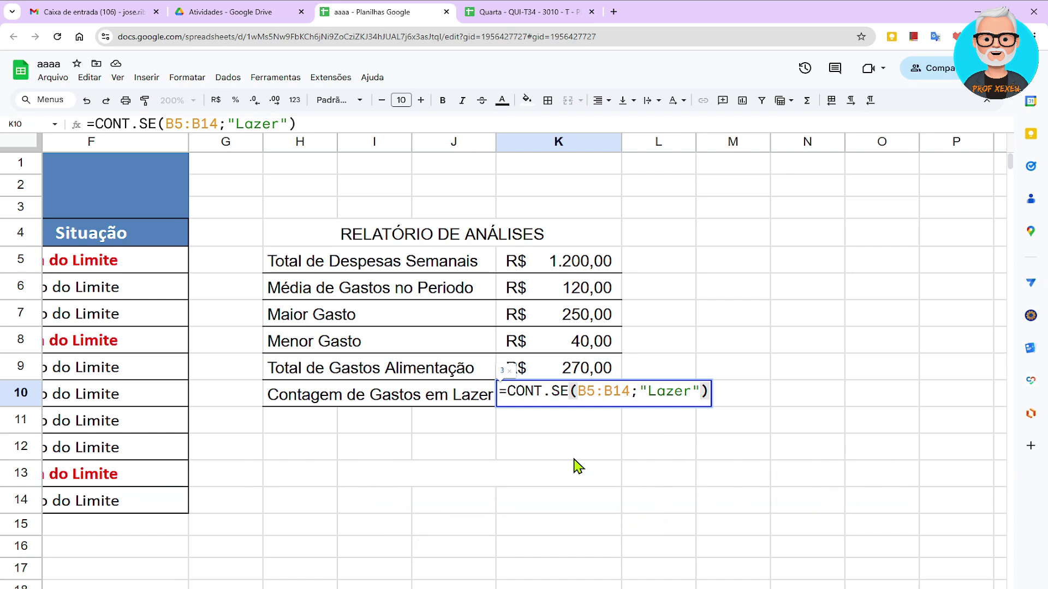
key(Return)
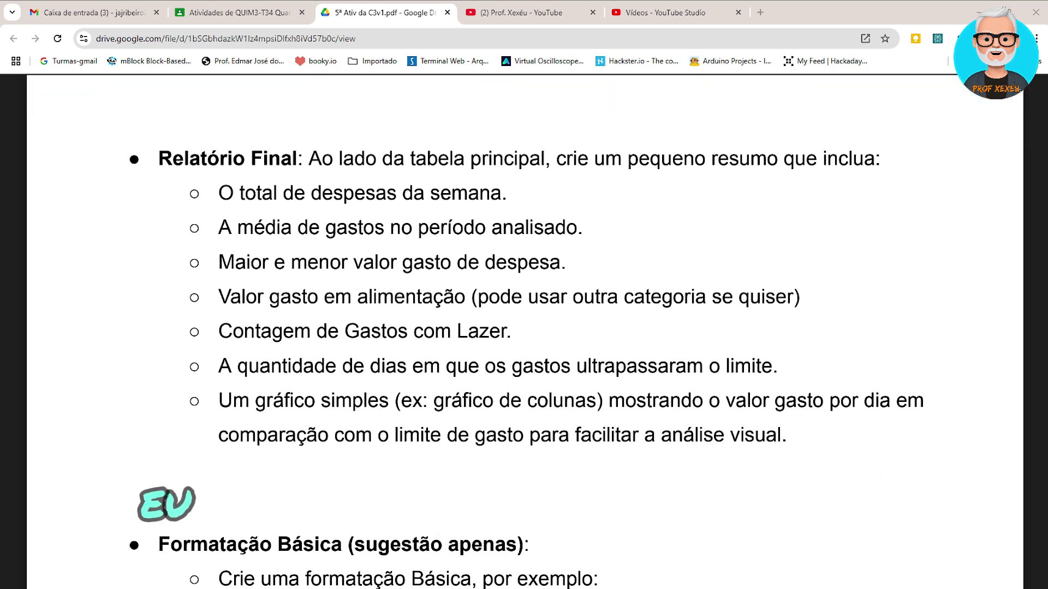
Step: Highlight "limite de gasto", "valor gasto" and "dia" in the assignment PDF's chart requirement, and switch back to the spreadsheet
drag(395, 437, 509, 450)
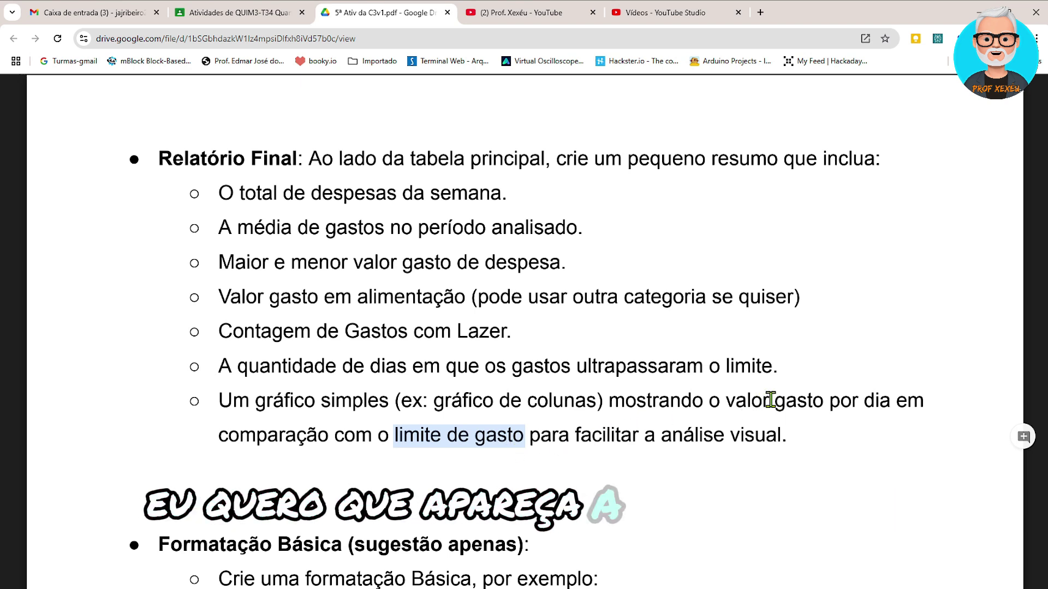
drag(727, 401, 811, 411)
double_click(873, 400)
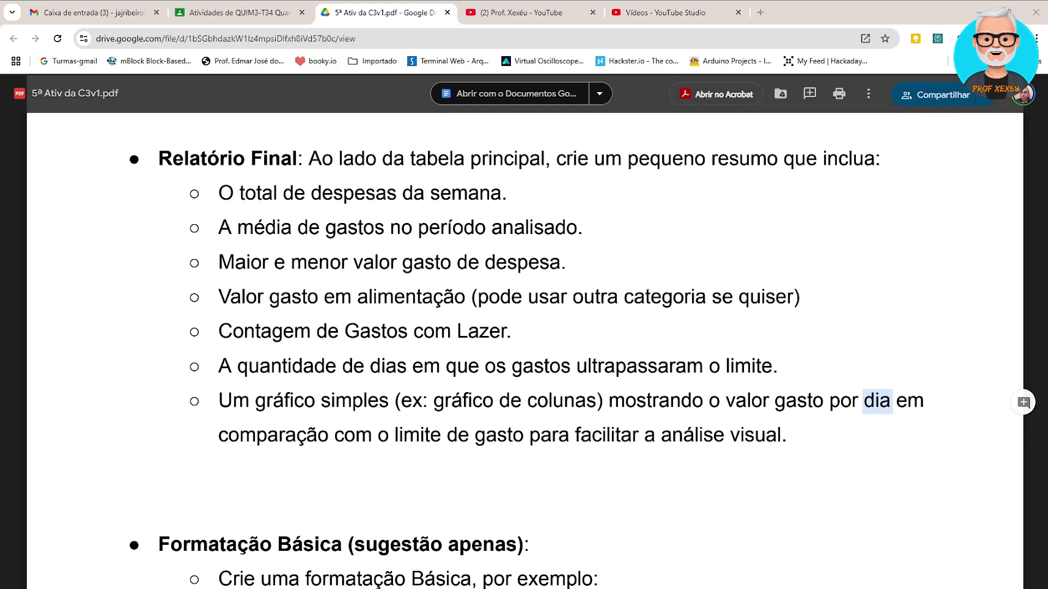
key(alt+Tab)
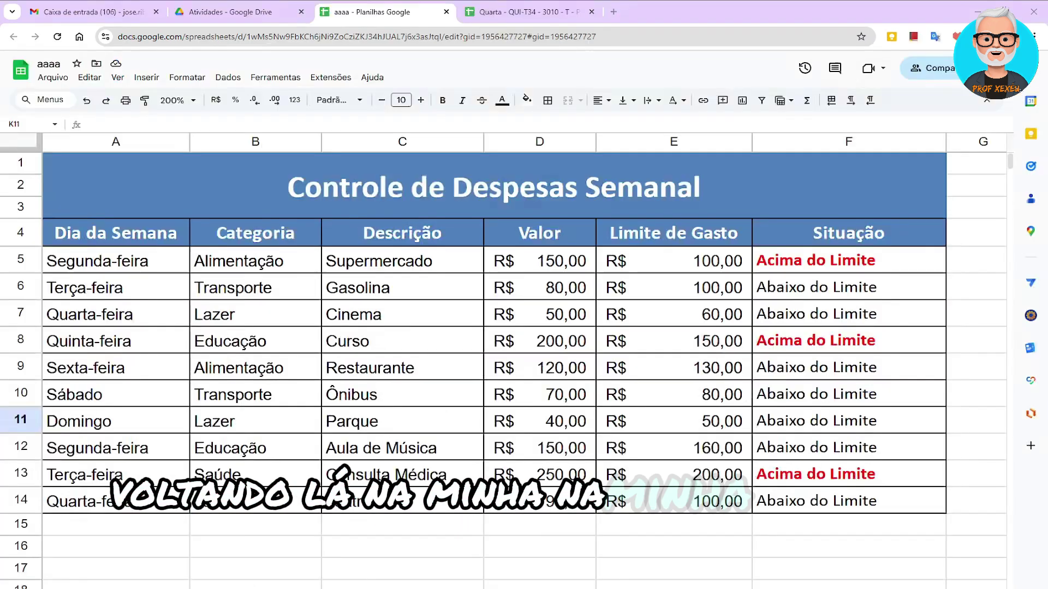
Step: Try to insert a chart from the header-less ranges A5:A14, D5:D14 and E5:E14
drag(169, 261, 142, 481)
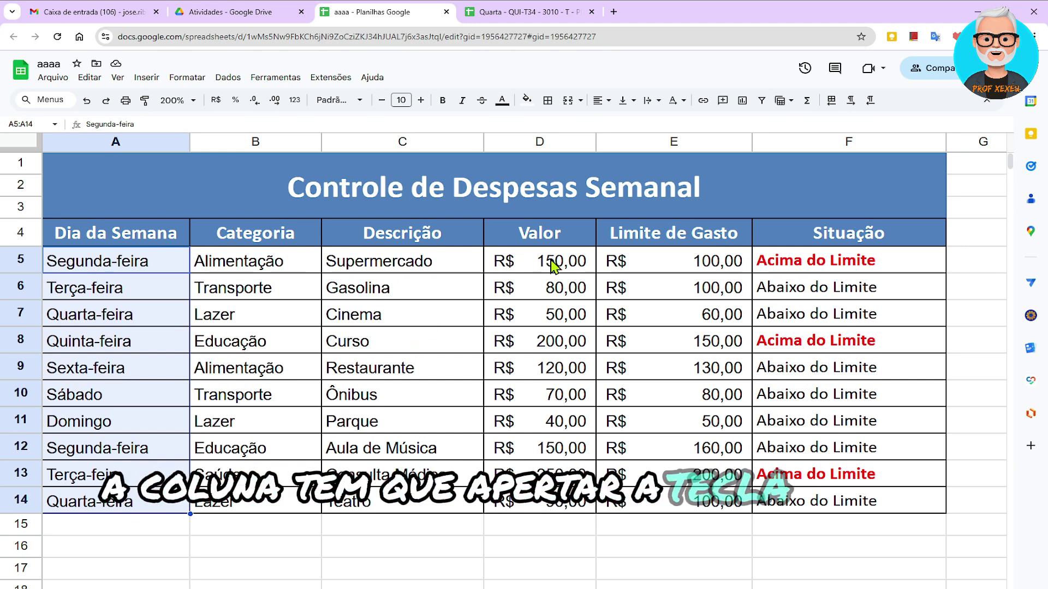
drag(552, 266, 549, 499)
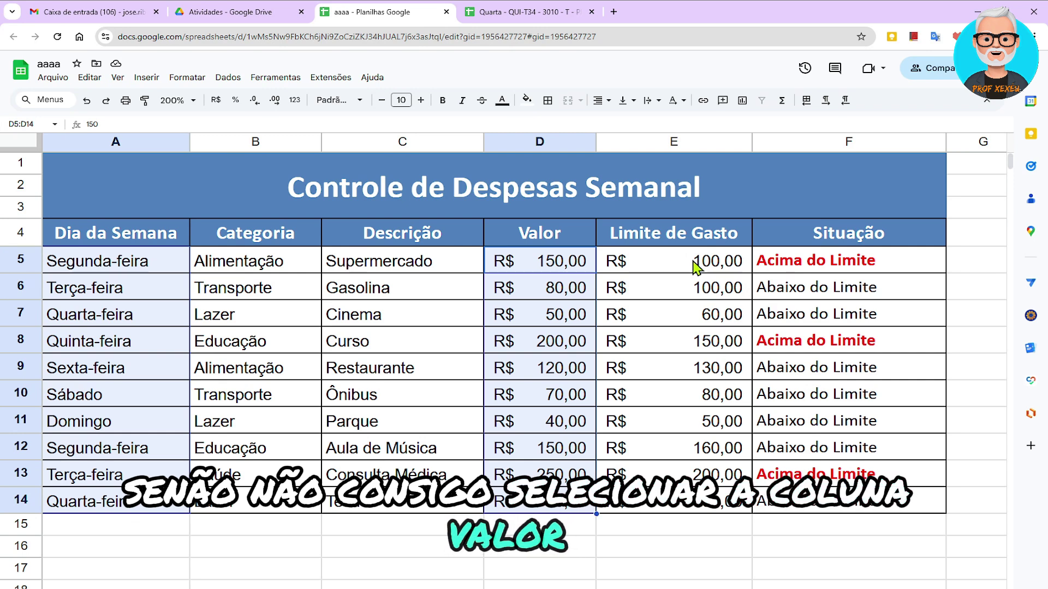
drag(694, 267, 705, 501)
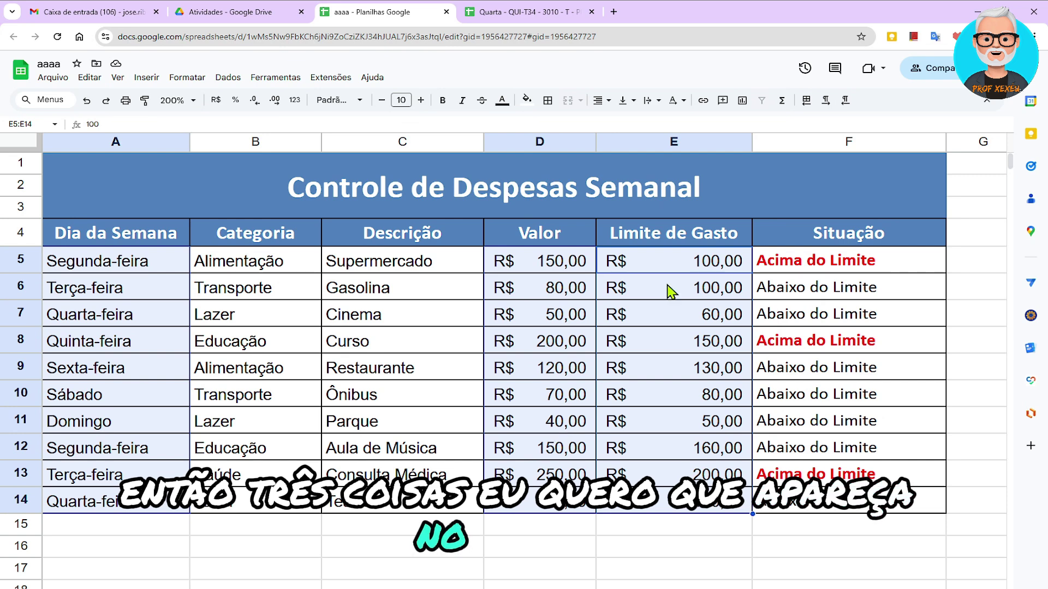
click(143, 78)
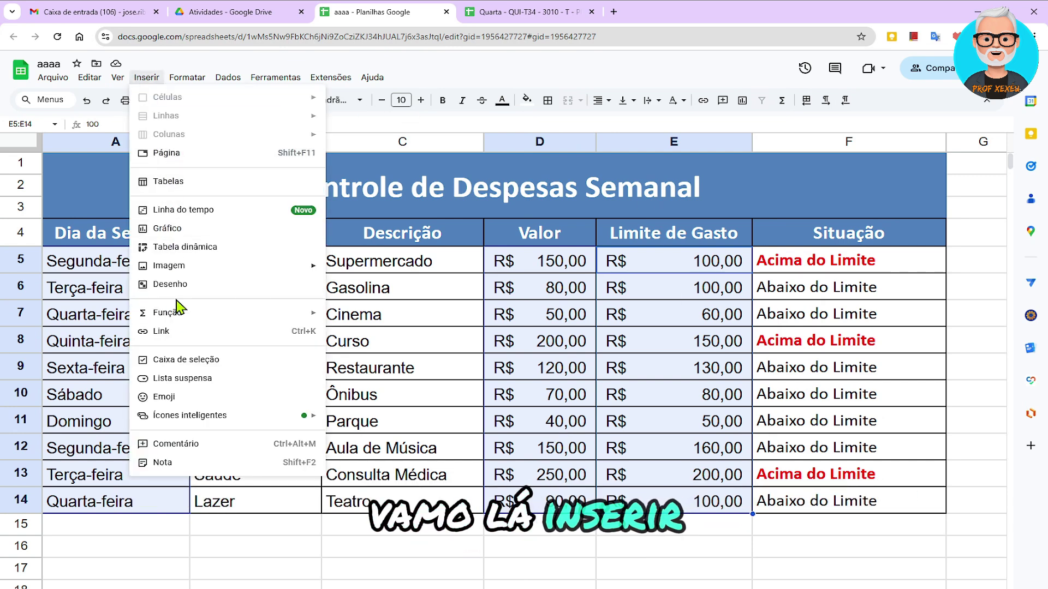
click(182, 235)
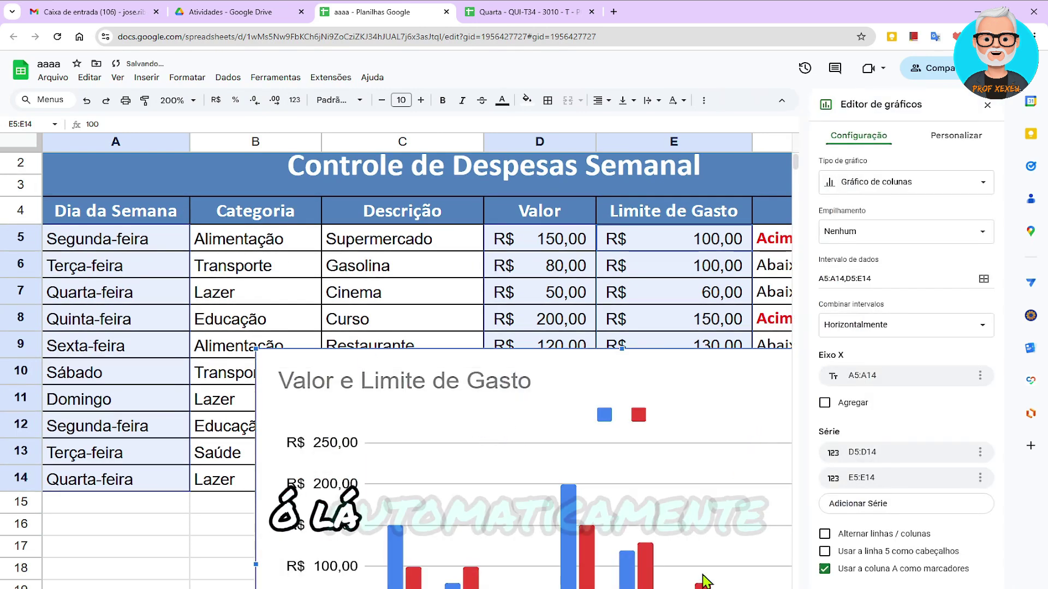
Step: Set the sheet zoom to 100%, move the chart below the expense table, and undo the chart
click(194, 101)
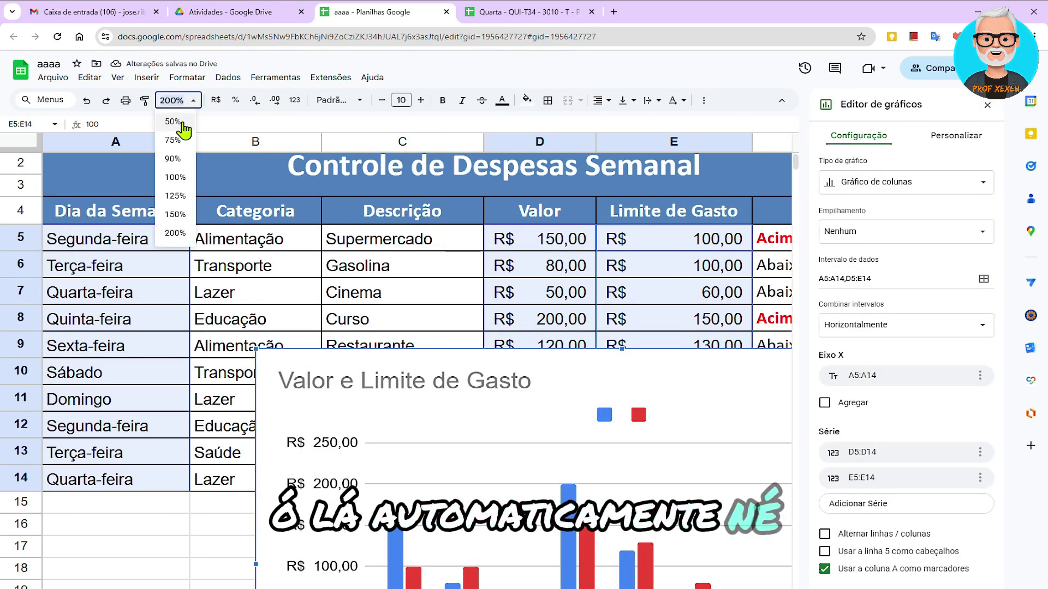
click(178, 176)
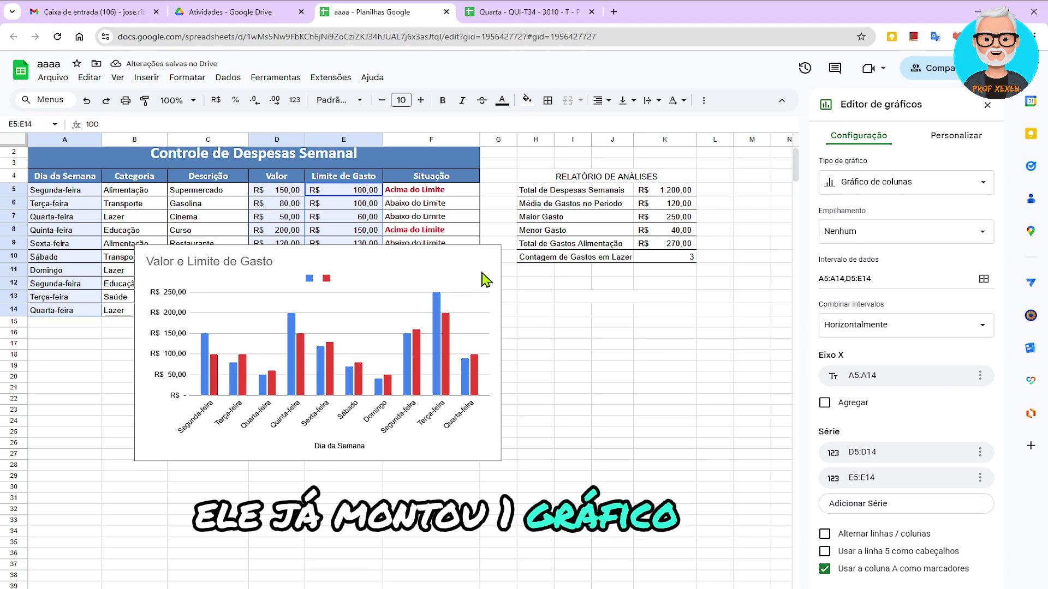
drag(482, 278, 589, 356)
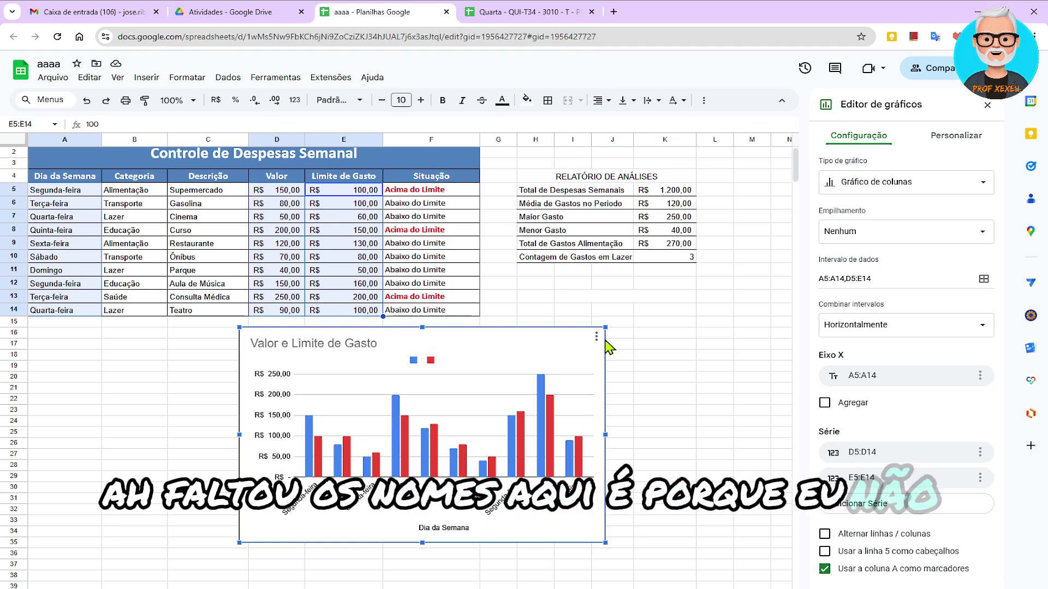
key(ctrl+z)
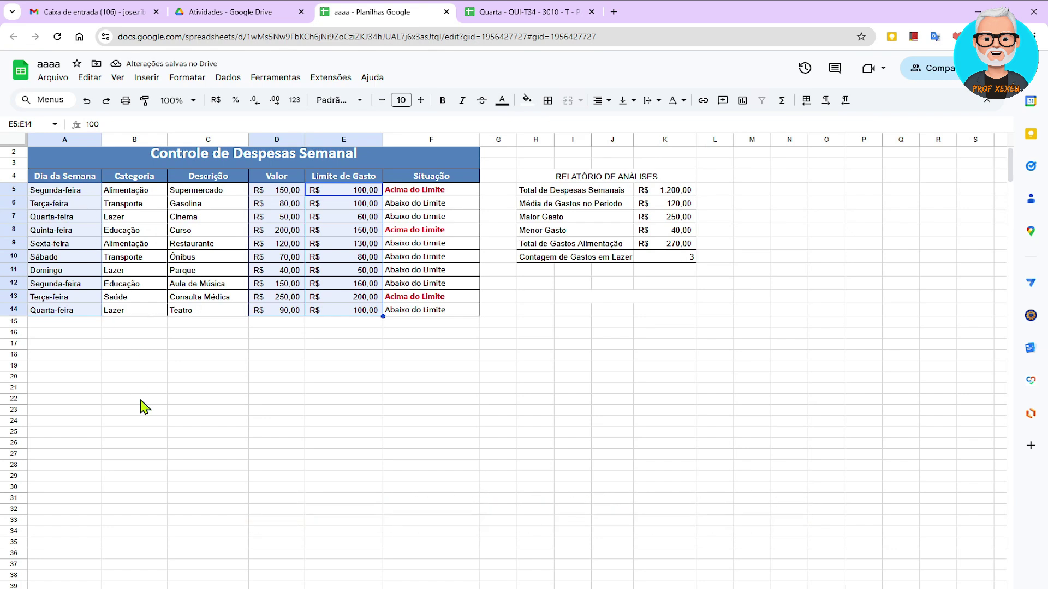
Step: Insert a chart from the ranges A4:A14, D4:D14 and E4:E14, including the header row
drag(82, 175, 82, 316)
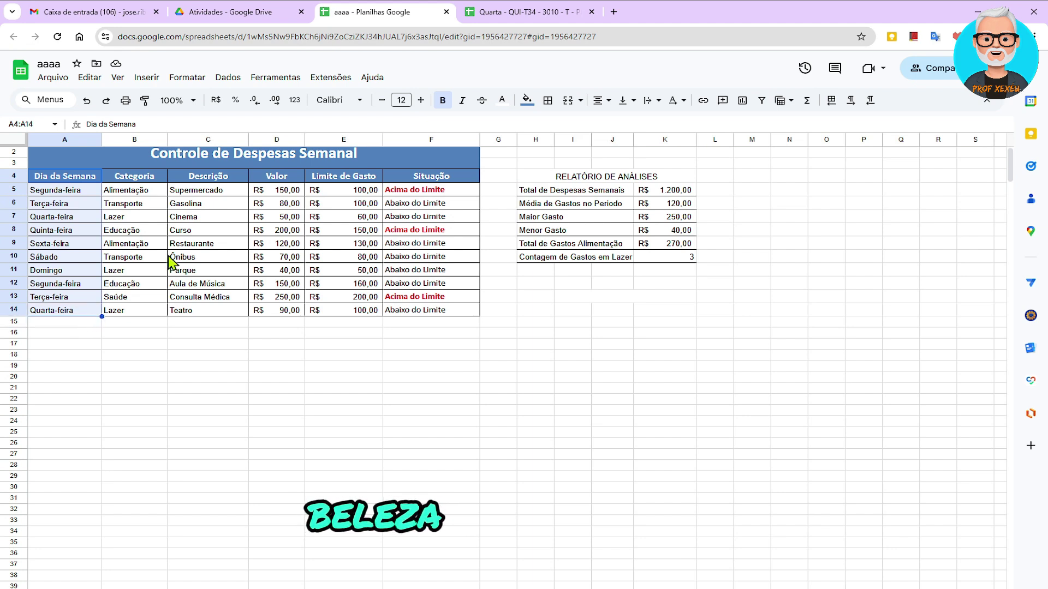
drag(275, 176, 276, 317)
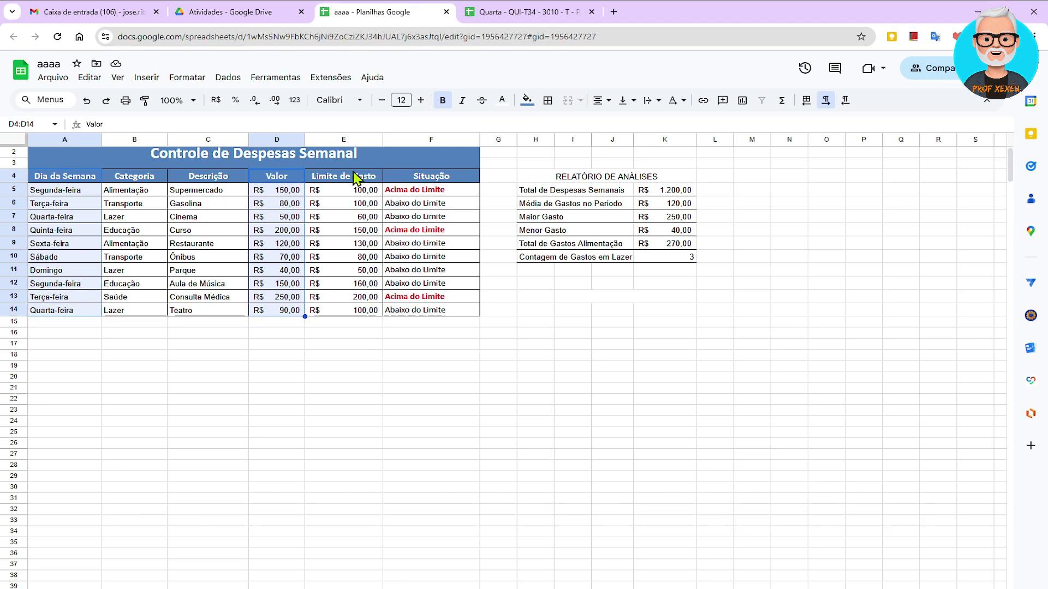
drag(350, 182, 366, 314)
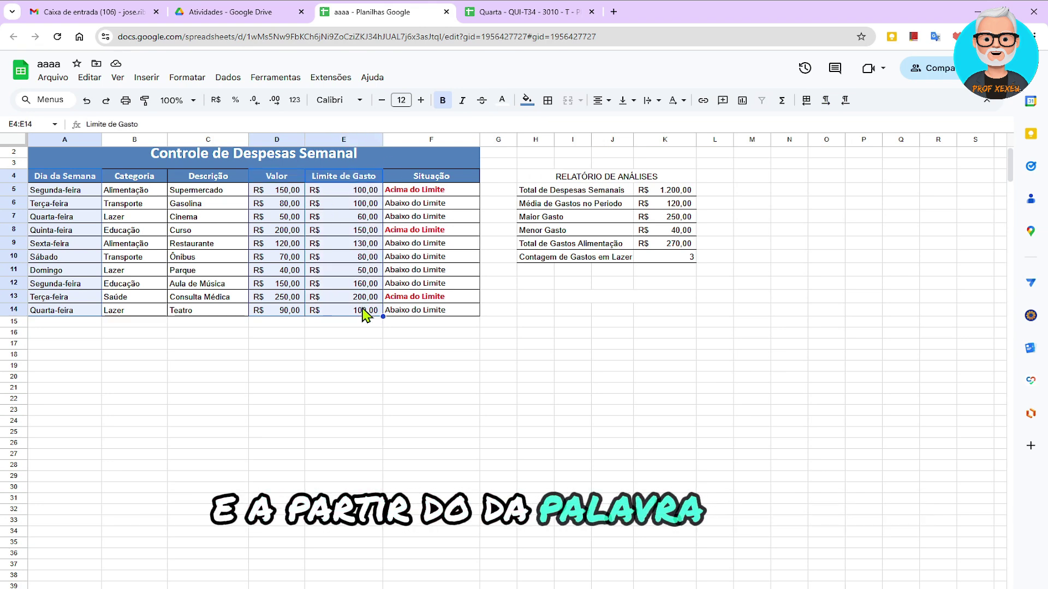
click(158, 79)
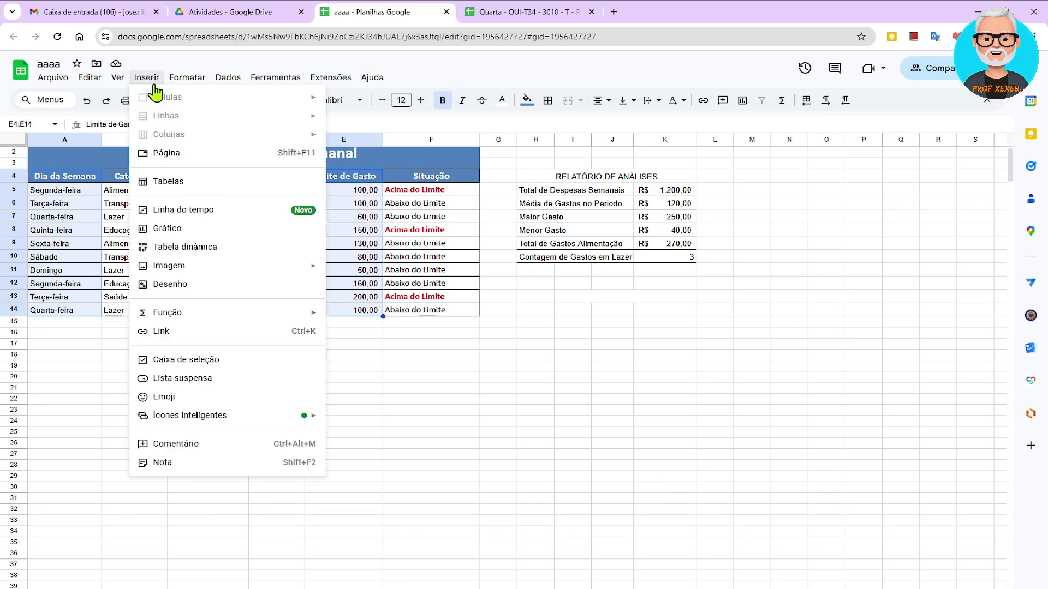
click(200, 231)
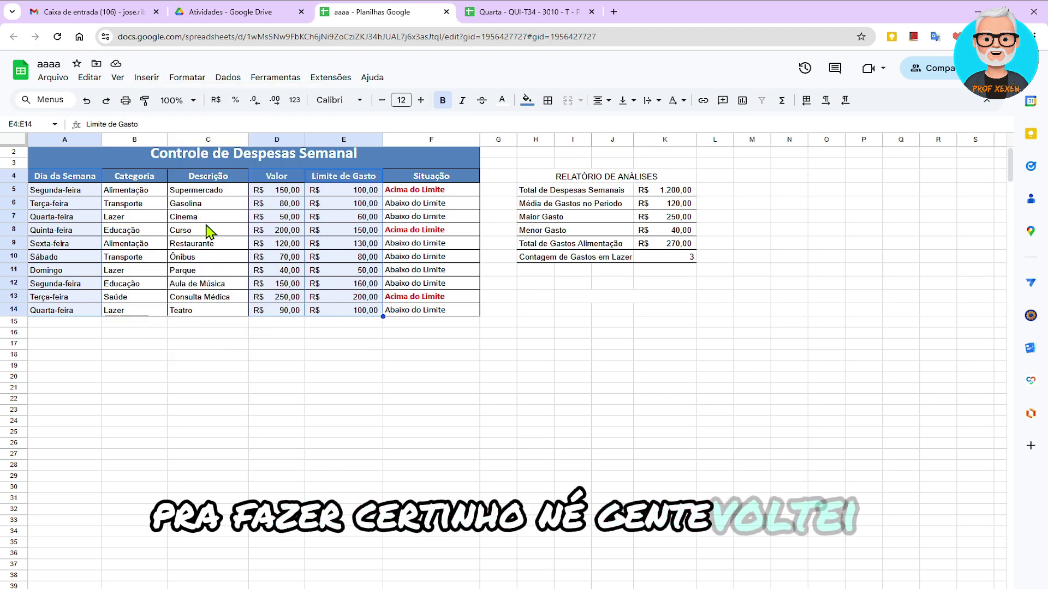